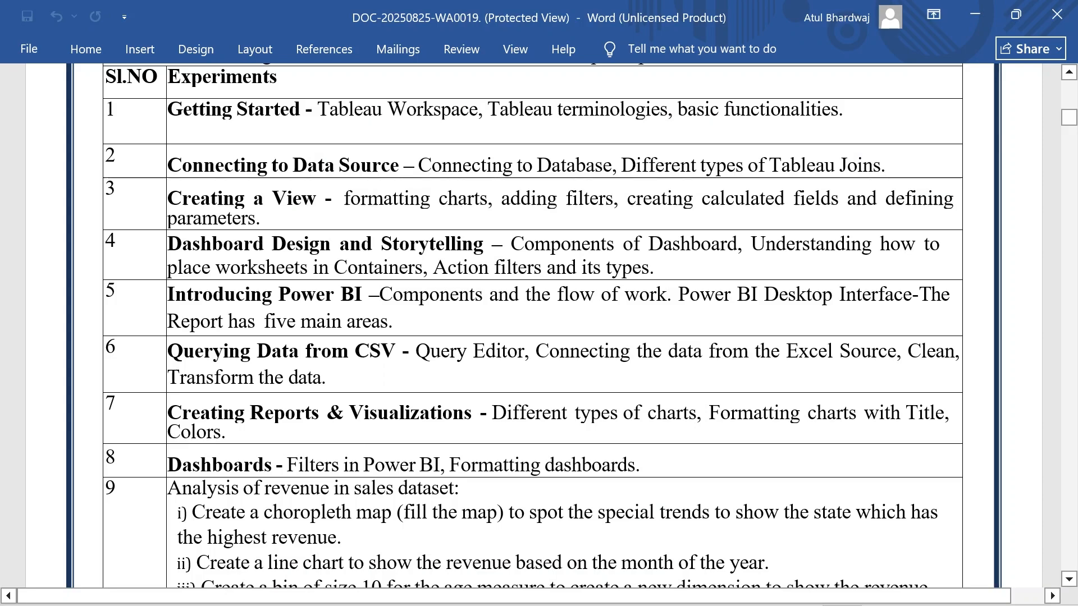
# Highlight experiment 3 in the Word document, and connect Tableau Public to the vgsales text file with Sheet 1 open
pyautogui.moveTo(168, 199); pyautogui.dragTo(393, 220)
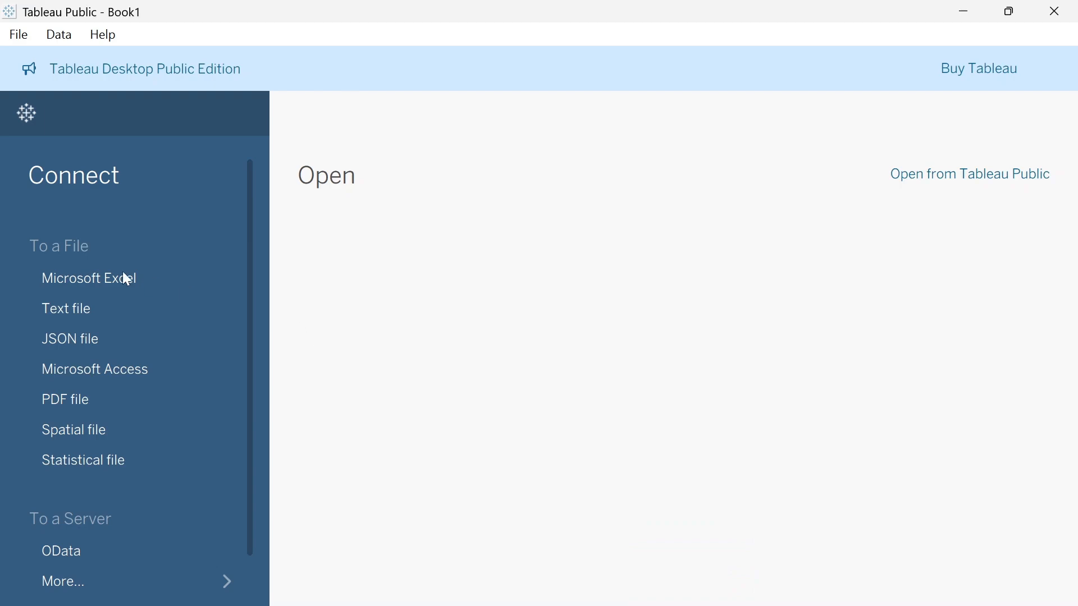
pyautogui.click(81, 308)
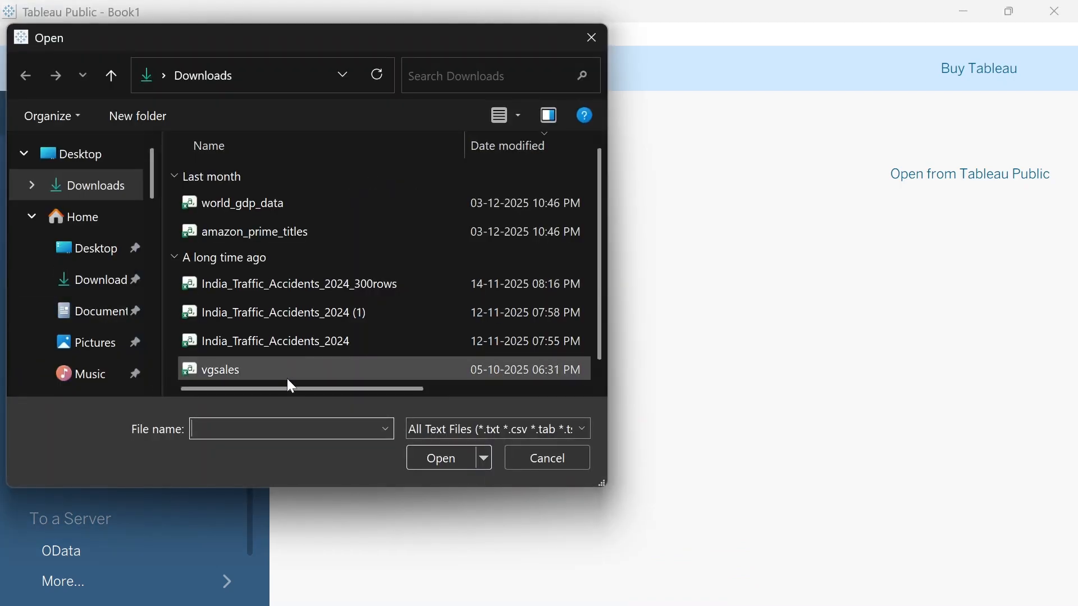
pyautogui.click(254, 368)
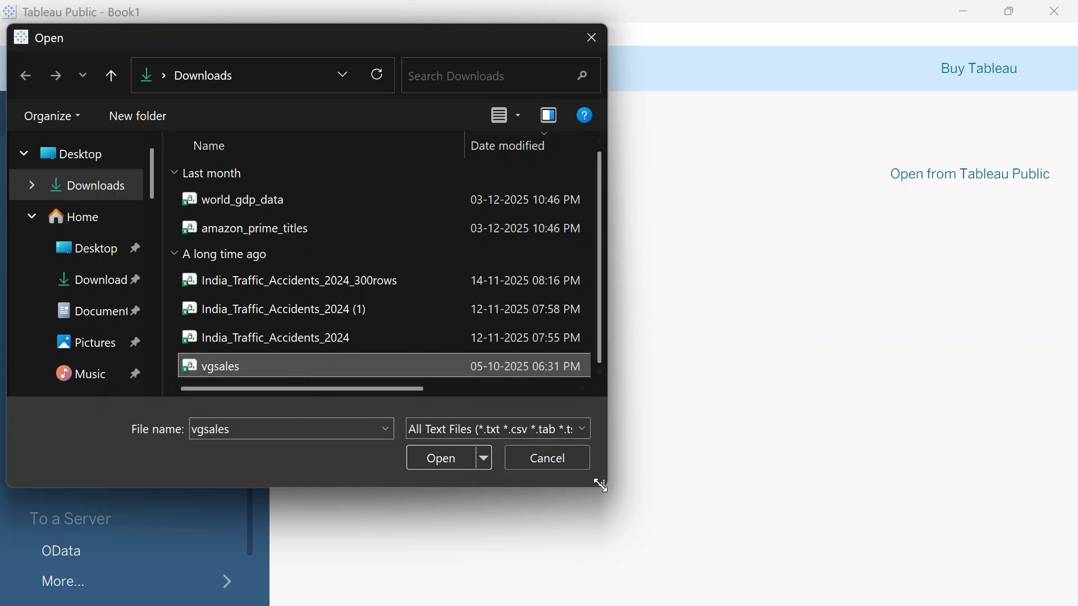
pyautogui.click(441, 458)
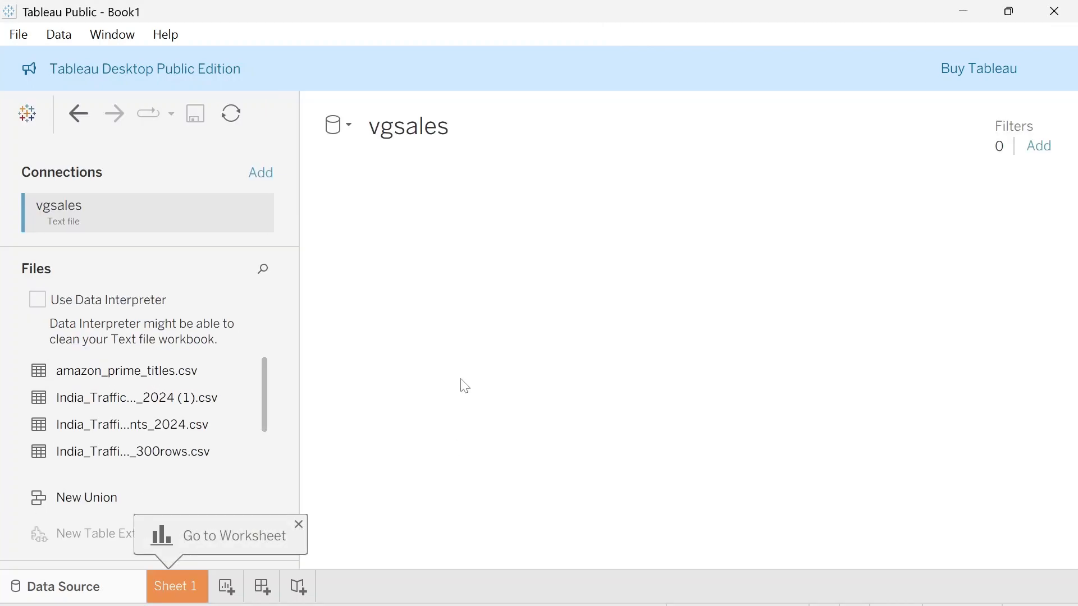
pyautogui.click(299, 524)
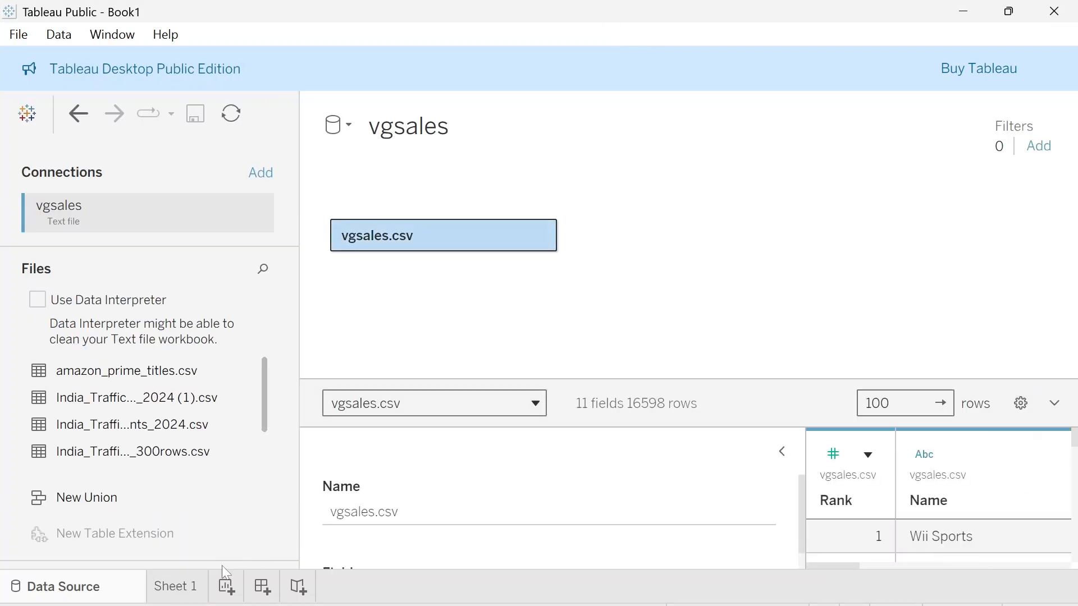
pyautogui.click(179, 587)
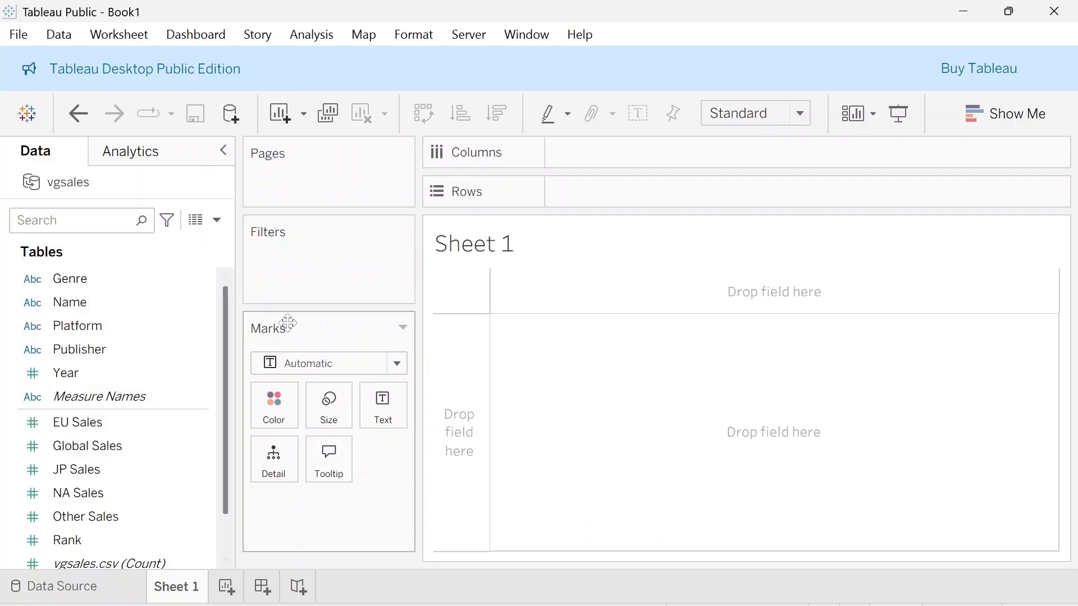
# Build the view with Year on Columns and Global Sales and EU Sales on Rows
pyautogui.moveTo(96, 372)
pyautogui.mouseDown()
pyautogui.moveTo(707, 163)
pyautogui.moveTo(701, 149)
pyautogui.mouseUp()
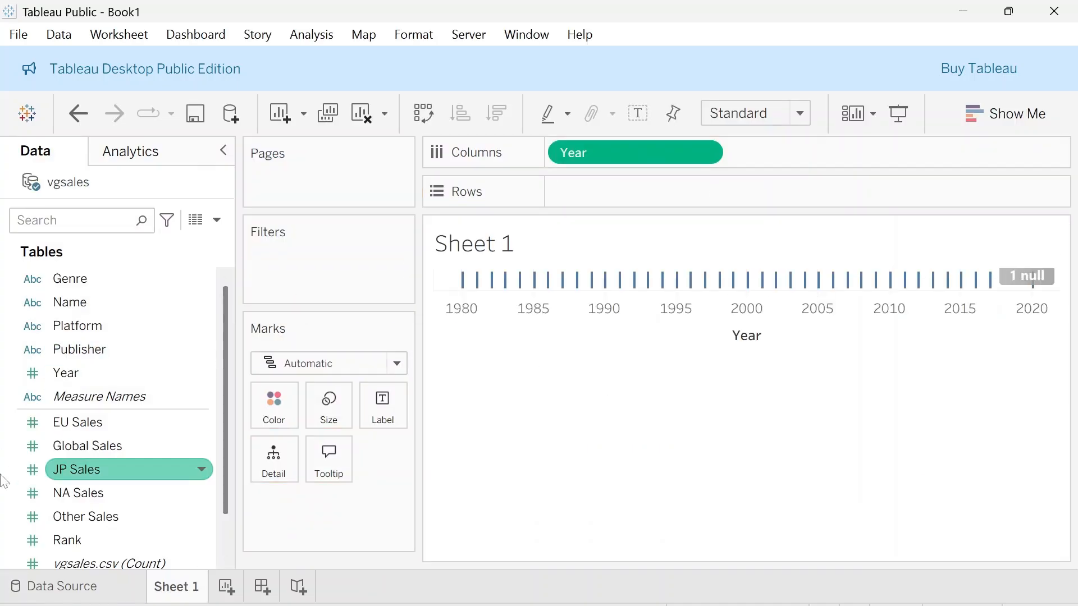
pyautogui.moveTo(71, 449); pyautogui.dragTo(621, 197)
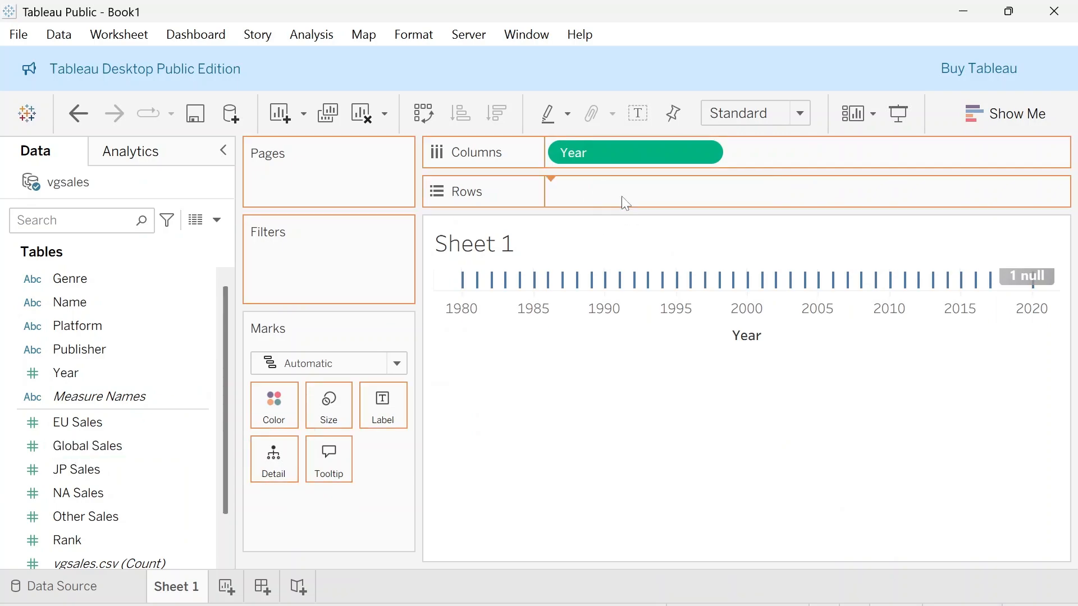
pyautogui.moveTo(173, 435); pyautogui.dragTo(951, 197)
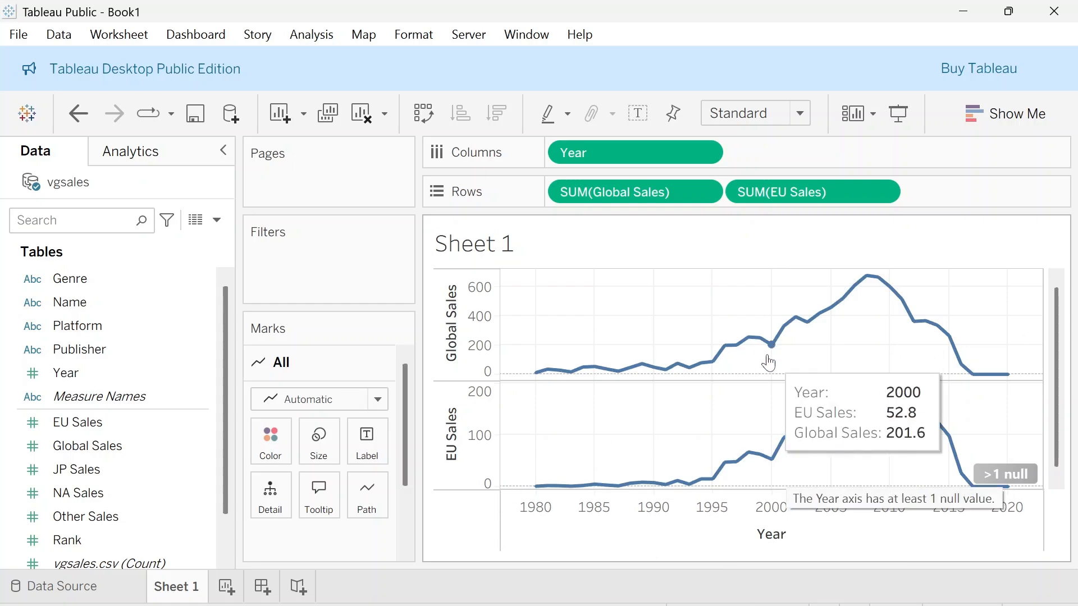
# Convert the two line charts into a dual combination chart of bars and a line using Show Me
pyautogui.click(981, 113)
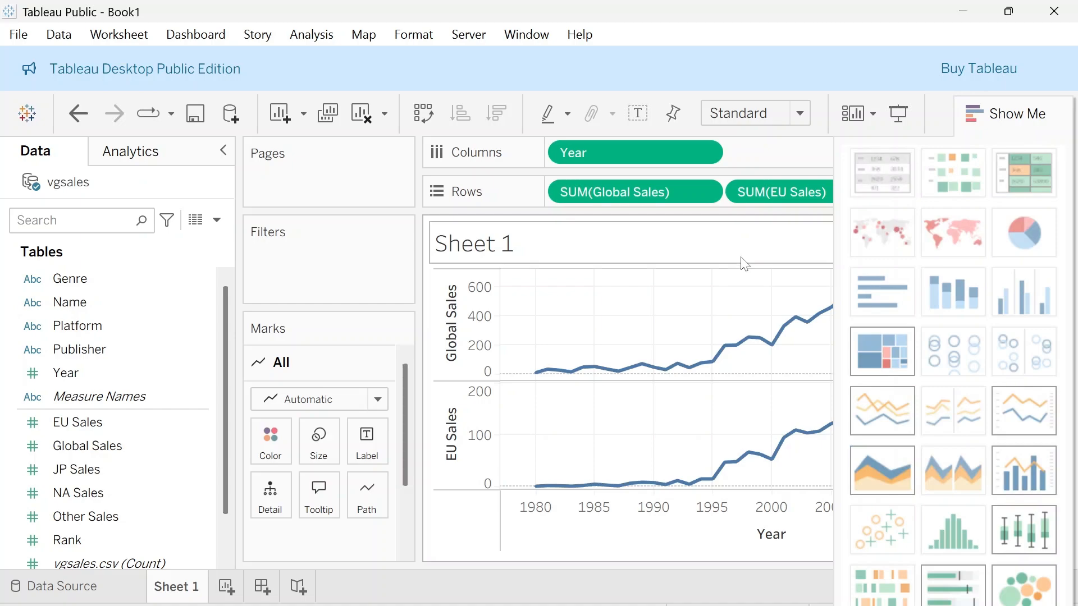
pyautogui.scroll(-2, 608, 321)
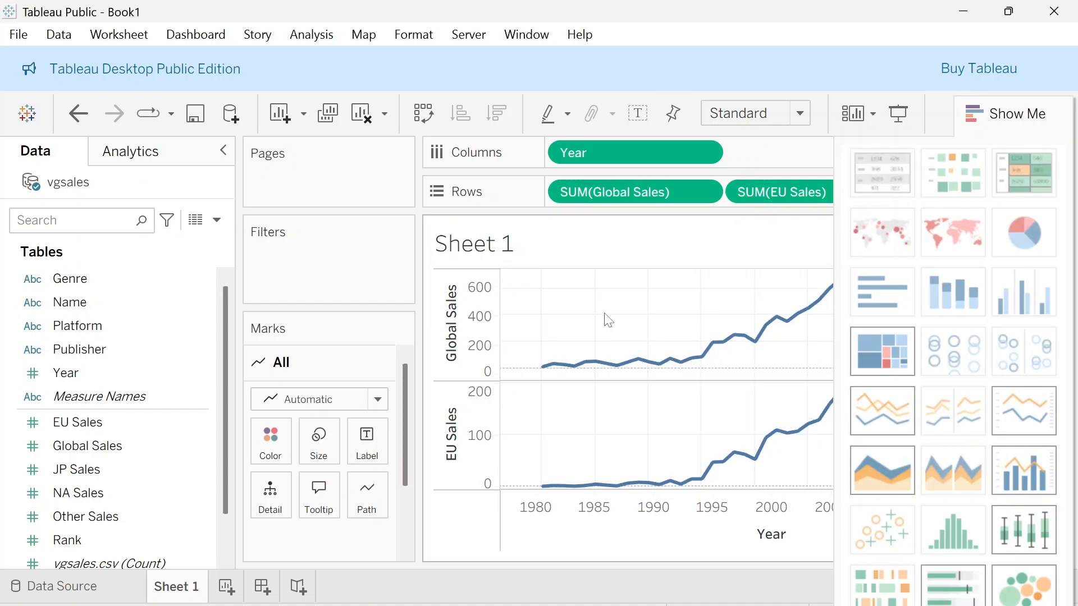
pyautogui.scroll(-2, 608, 321)
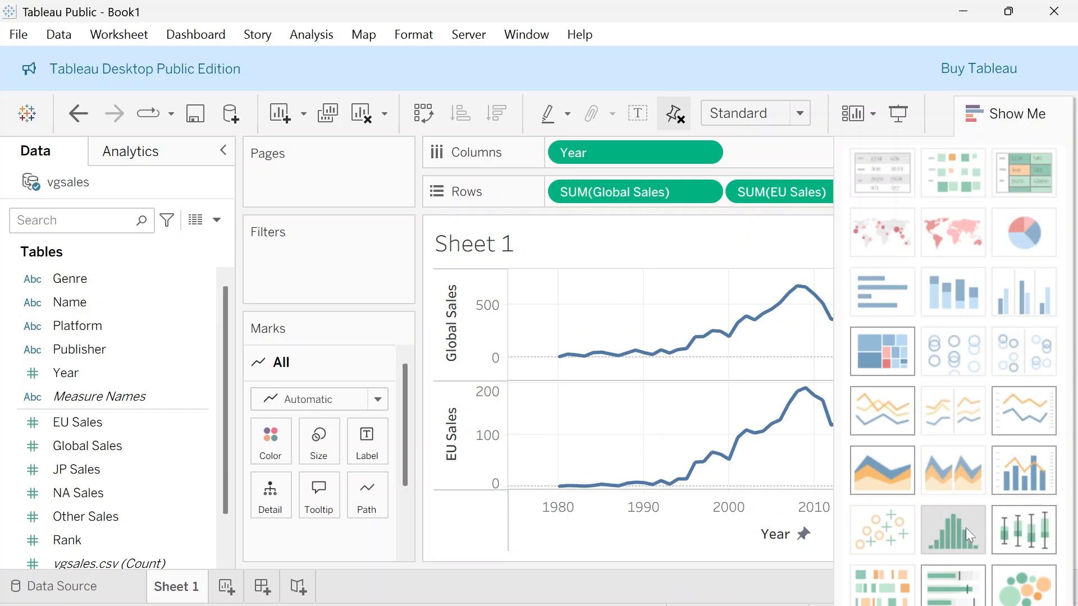
pyautogui.click(1012, 476)
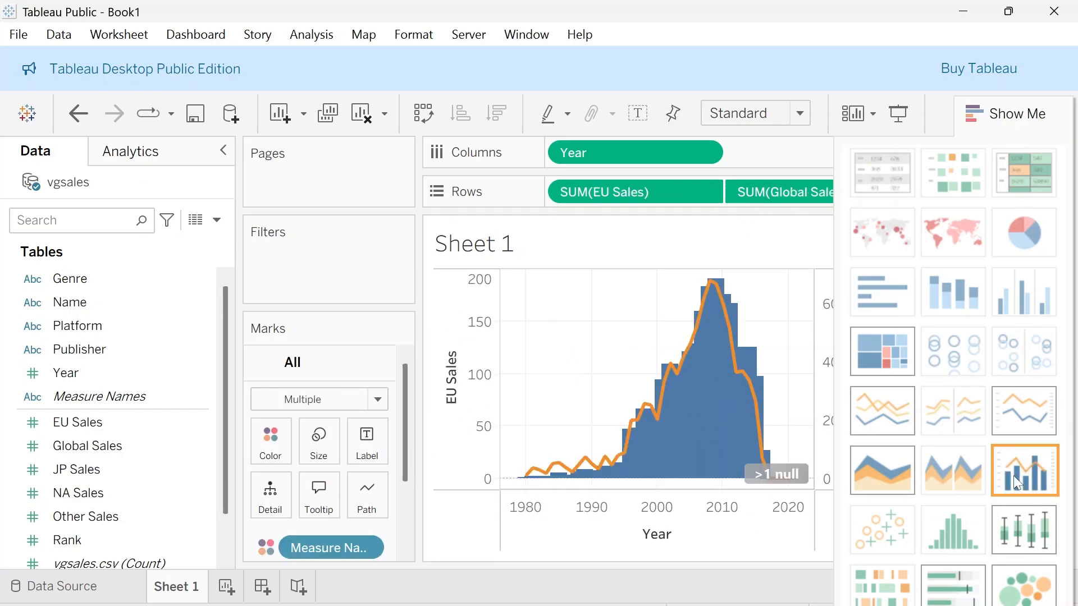
pyautogui.click(1018, 115)
pyautogui.click(943, 124)
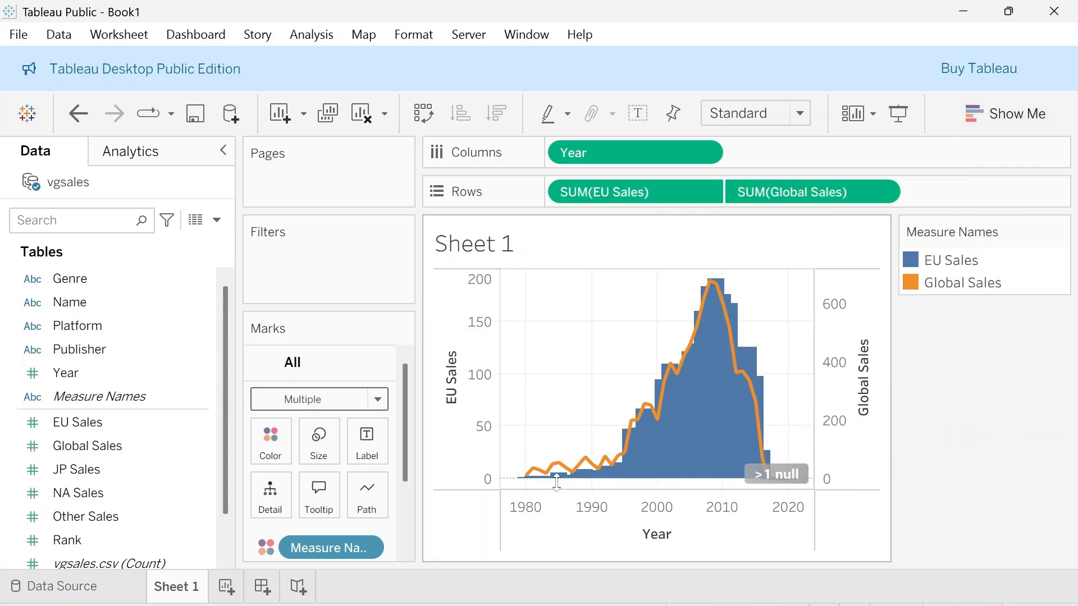
# Reduce the mark size so the EU Sales bars are thin and separated from each other
pyautogui.click(313, 451)
pyautogui.click(368, 347)
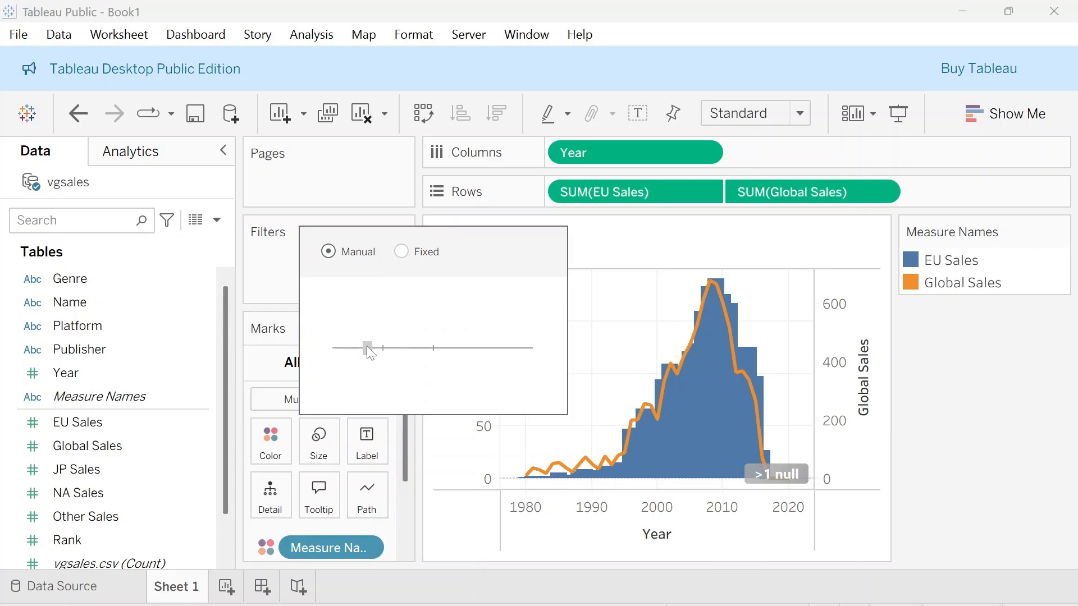
pyautogui.click(349, 348)
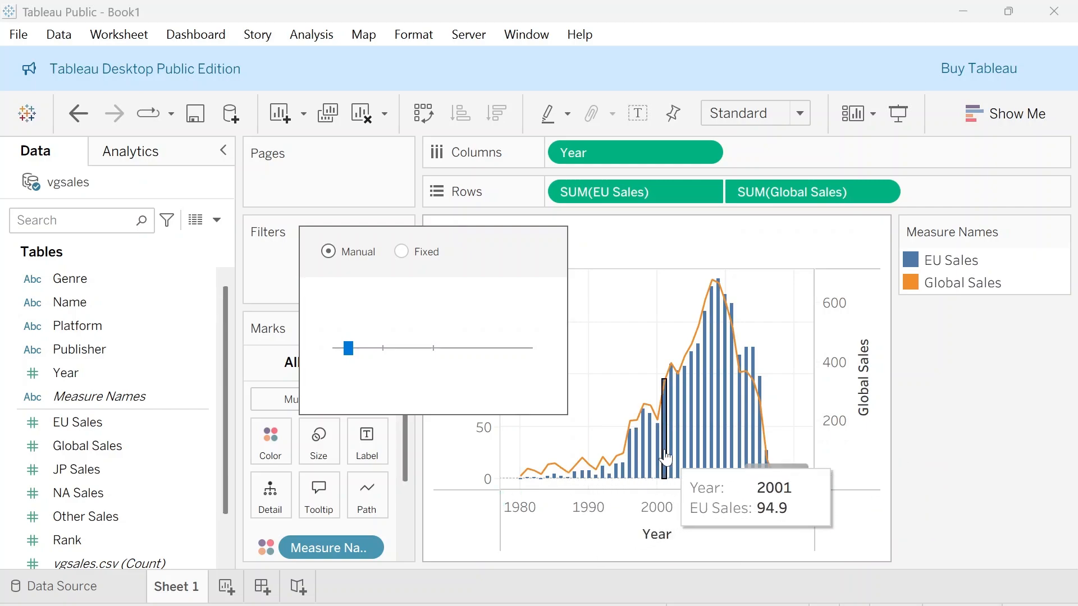
pyautogui.click(930, 433)
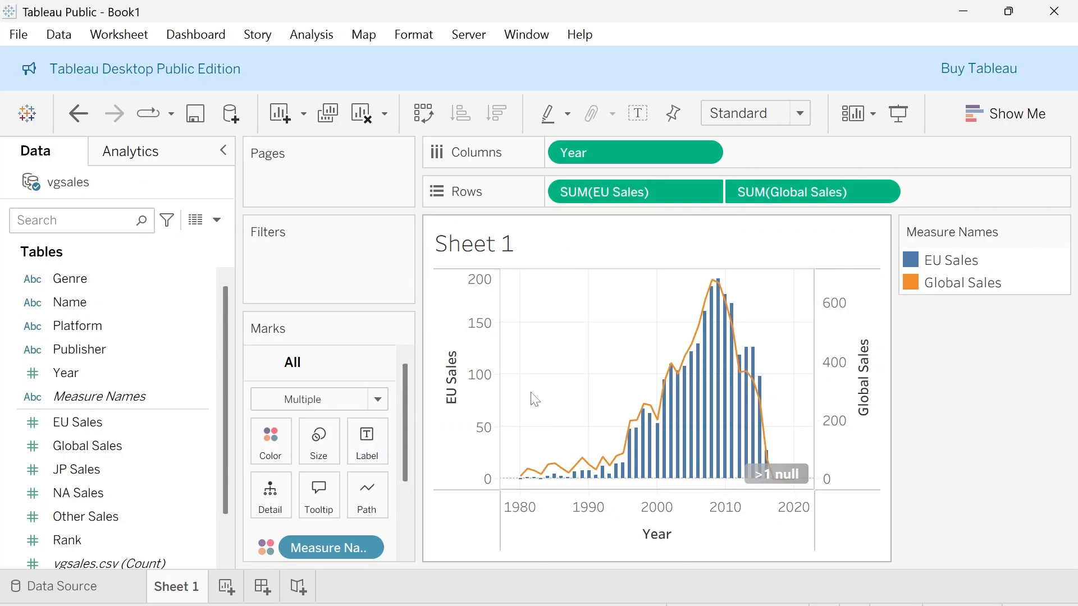
# Recheck the experiment 3 topics in Word, and filter the Tableau chart to Year values of at least 2,000
pyautogui.click(581, 605)
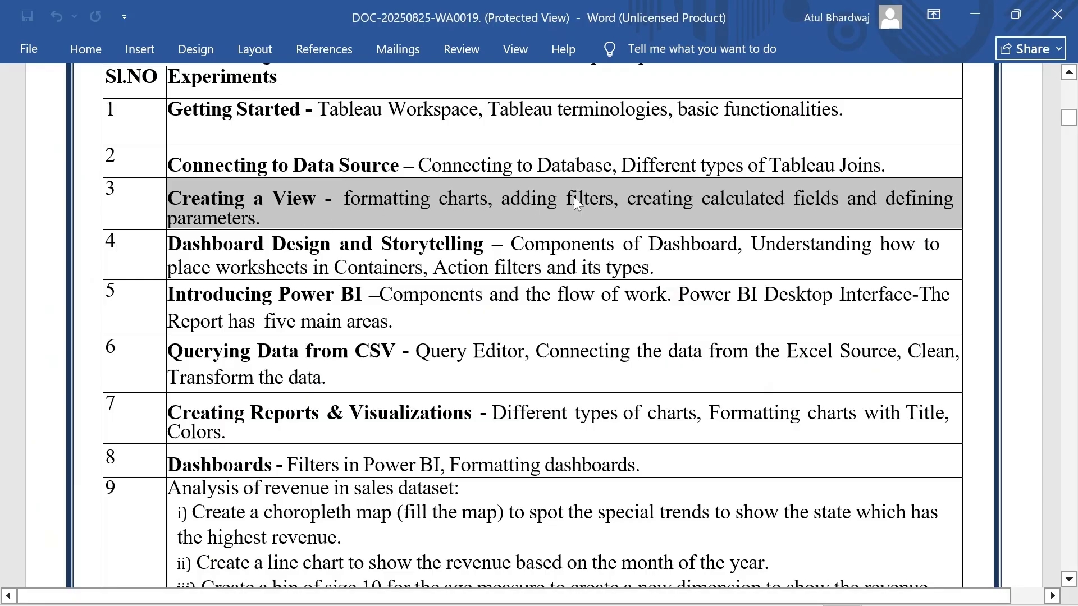
pyautogui.click(668, 596)
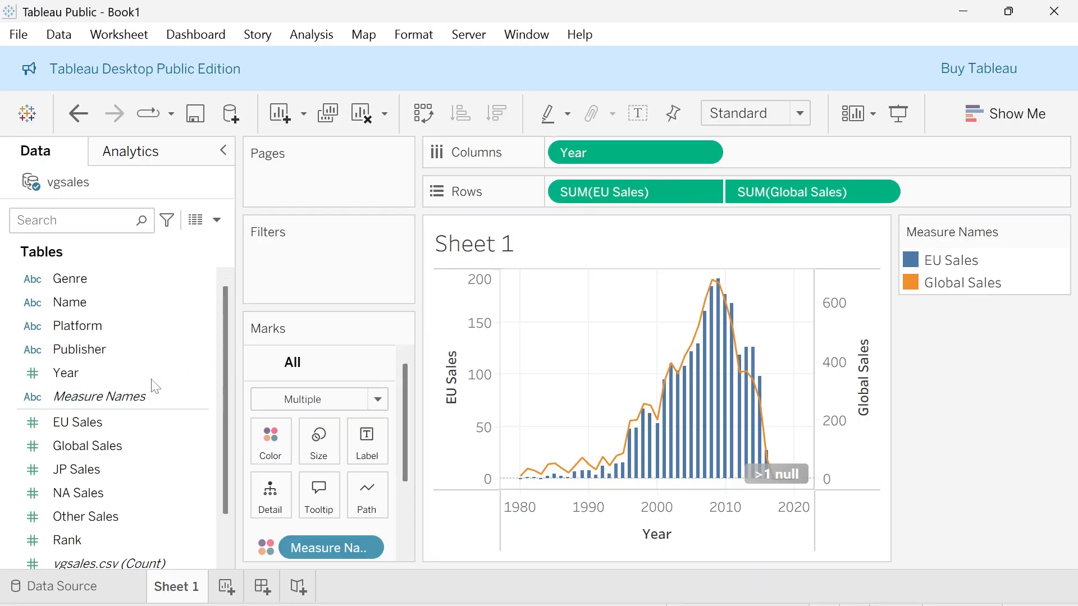
pyautogui.moveTo(115, 372)
pyautogui.mouseDown()
pyautogui.moveTo(335, 244)
pyautogui.moveTo(315, 247)
pyautogui.mouseUp()
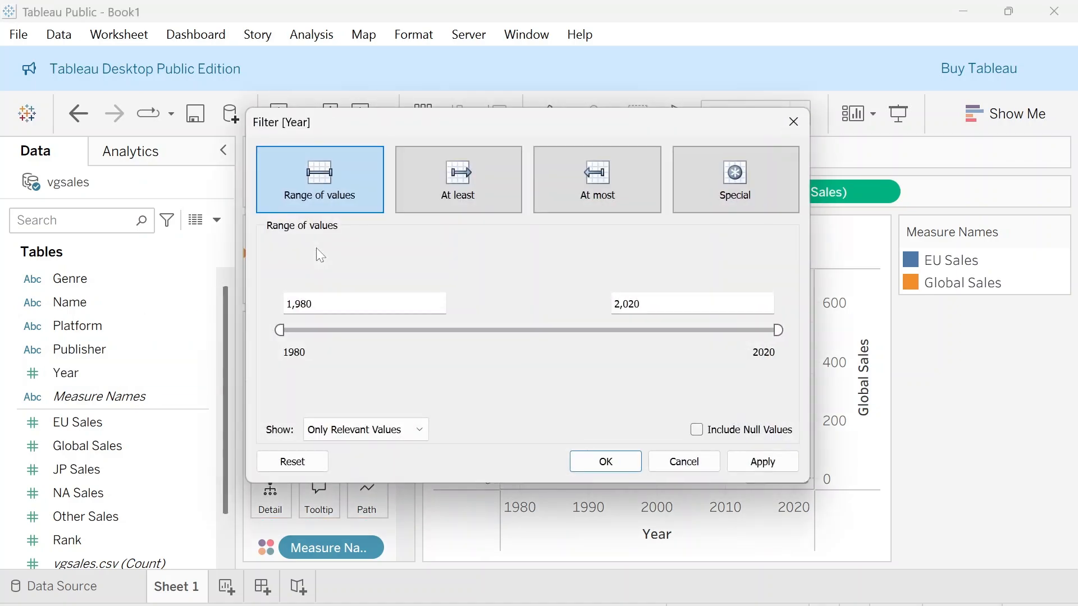
pyautogui.click(467, 196)
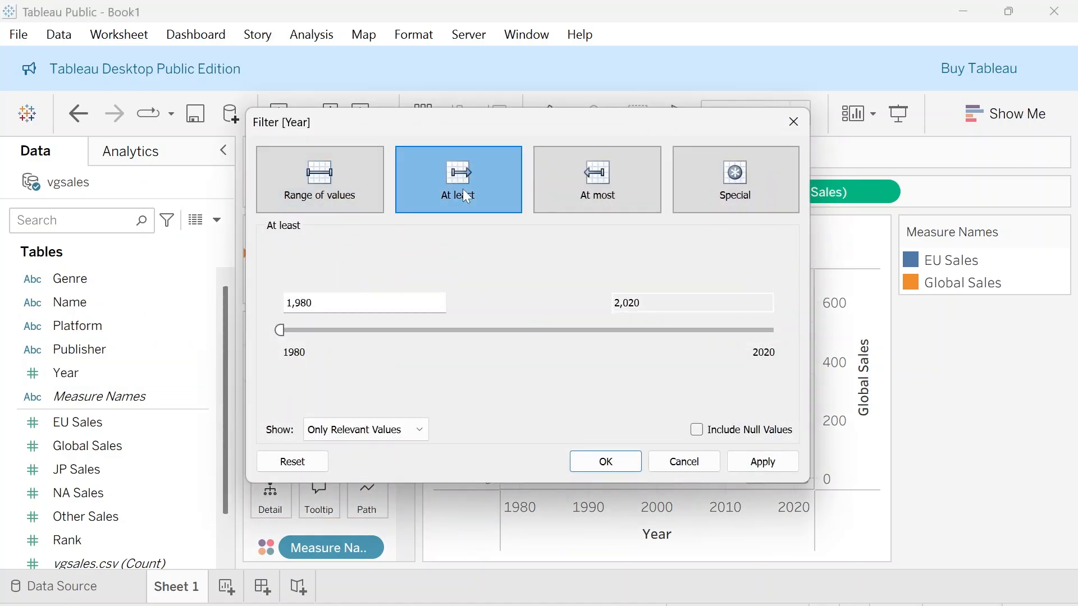
pyautogui.click(353, 177)
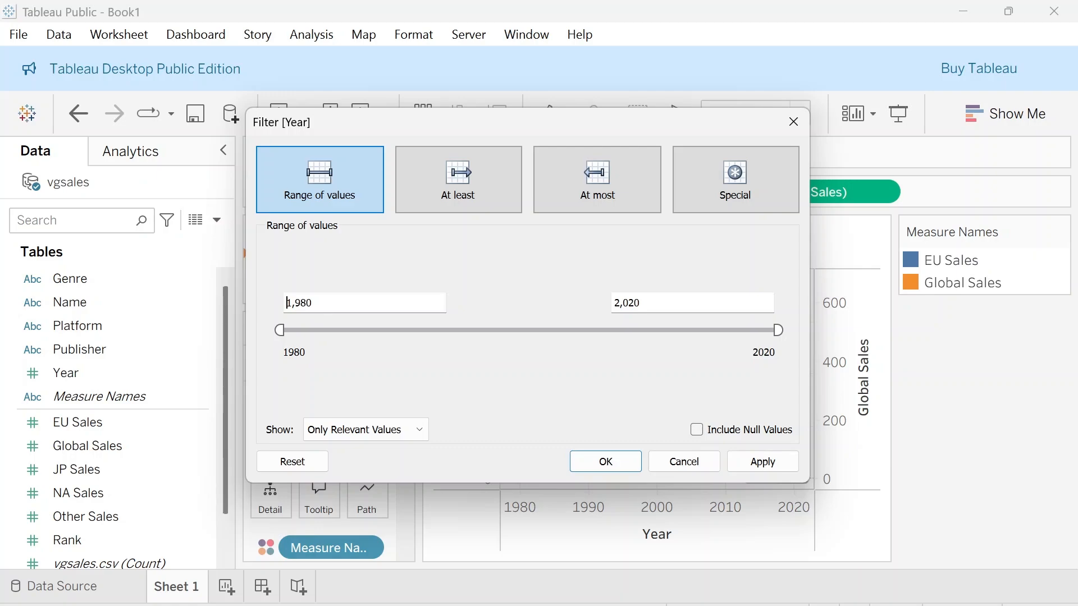
pyautogui.click(287, 302)
pyautogui.click(439, 186)
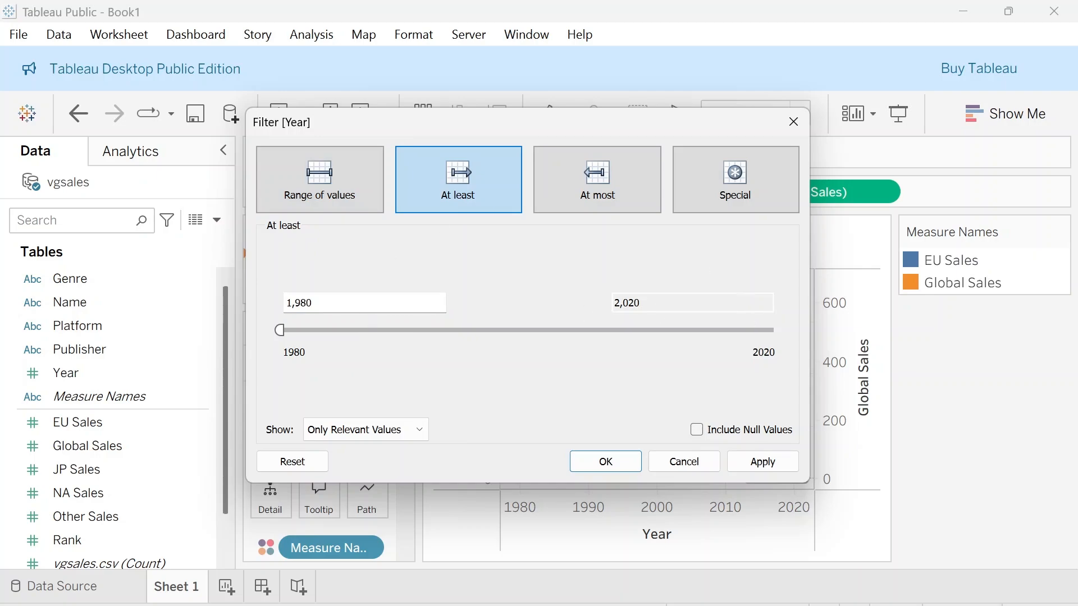
pyautogui.doubleClick(299, 303)
pyautogui.press('BackSpace')
pyautogui.click(768, 466)
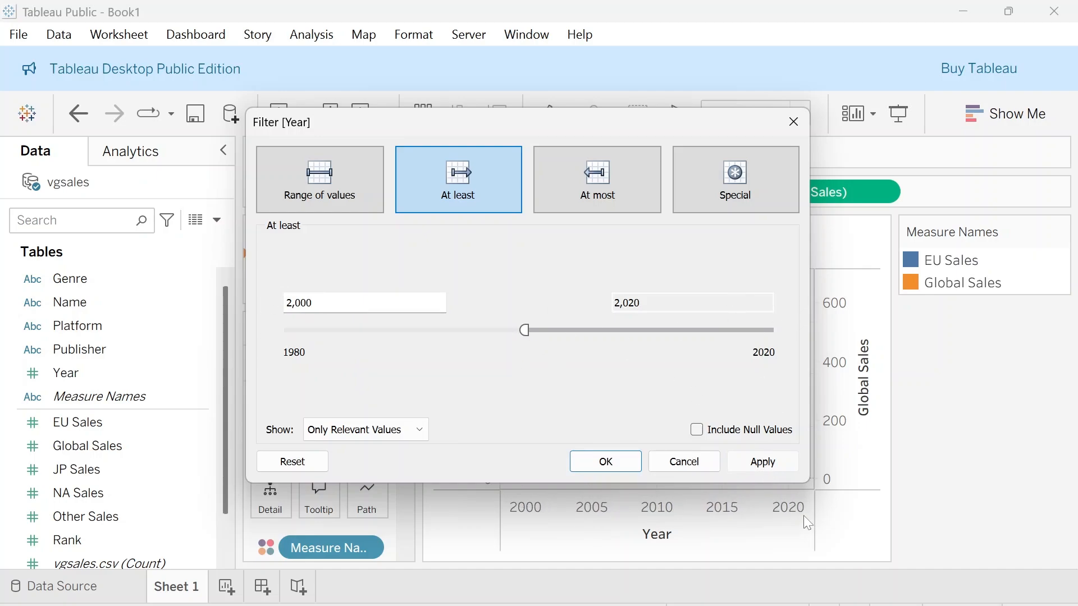
pyautogui.click(605, 462)
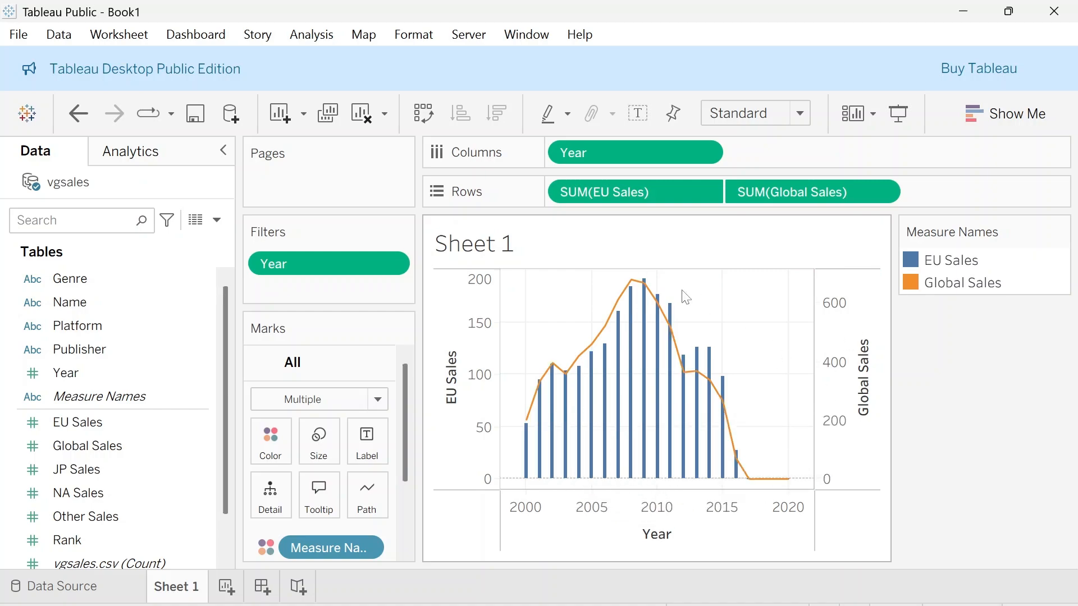
# Add a mark annotation to the 2006 EU Sales bar, replacing its Year field with the text 2006
pyautogui.click(603, 412)
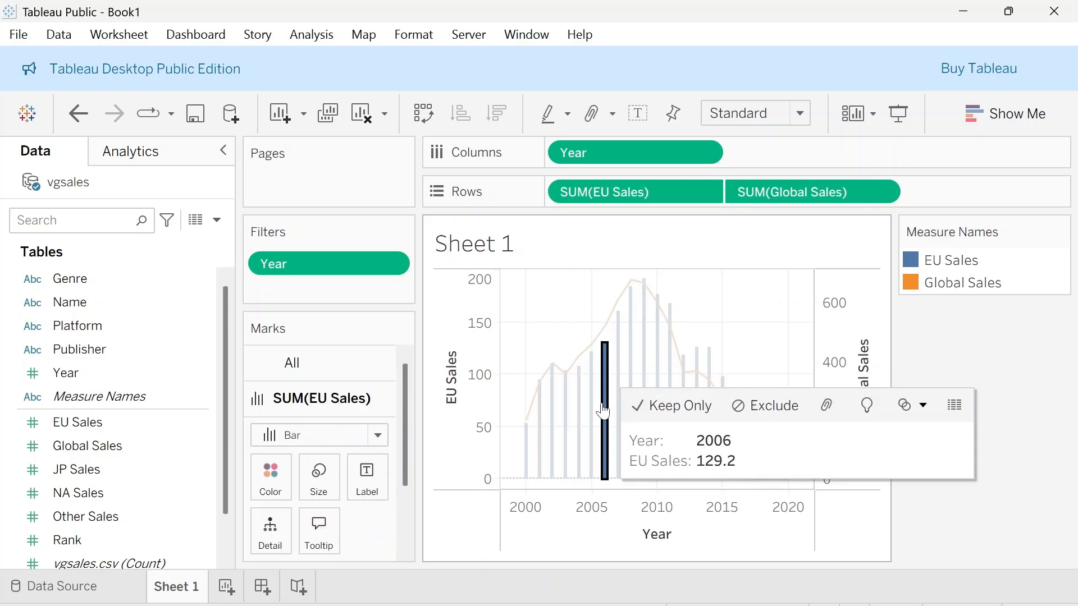
pyautogui.rightClick(604, 411)
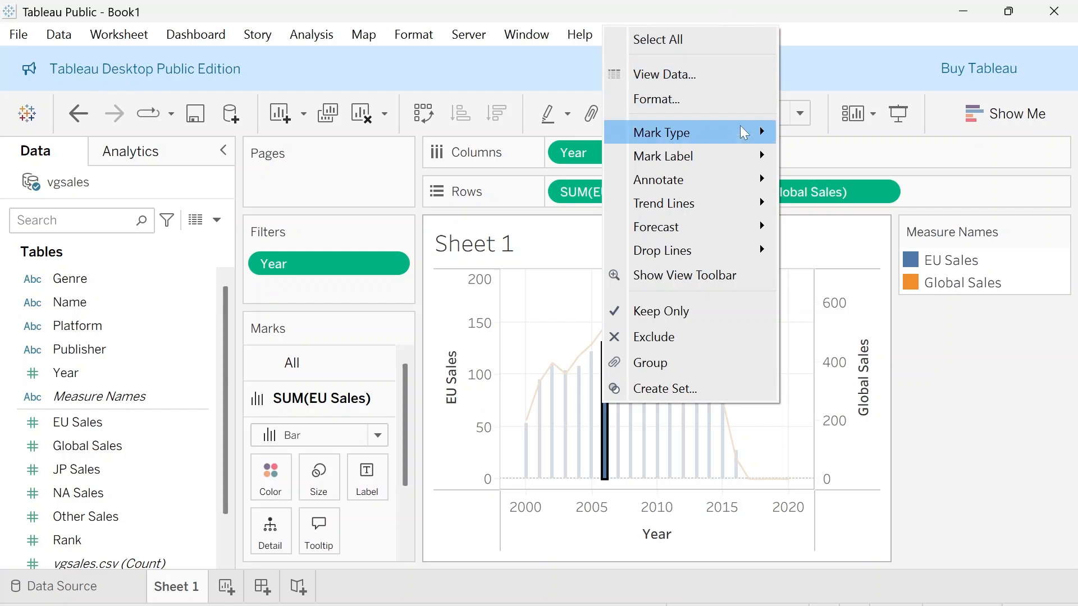
pyautogui.moveTo(750, 183)
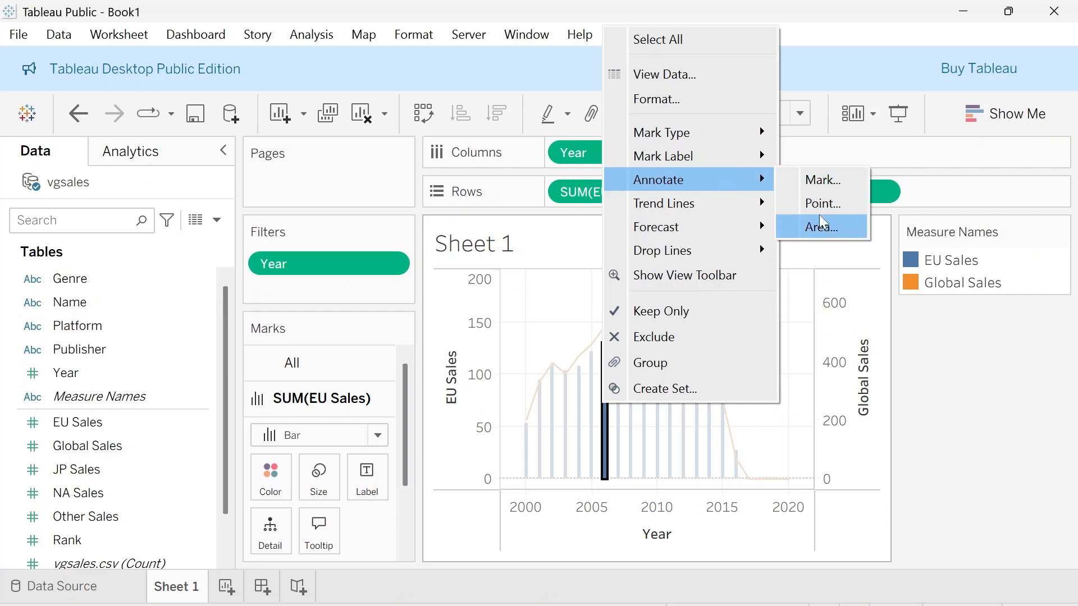
pyautogui.click(823, 180)
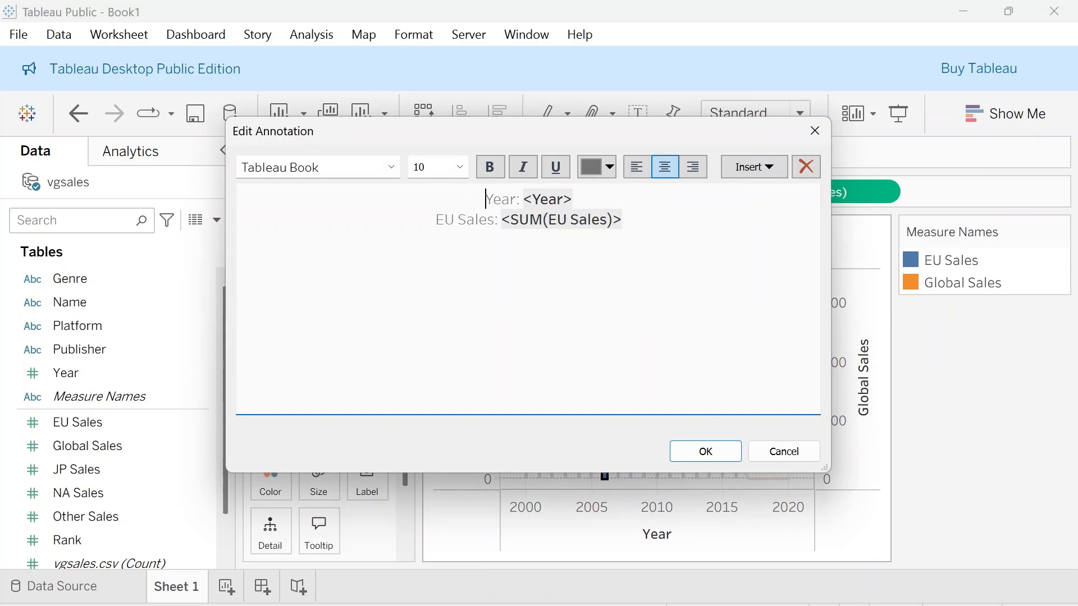
pyautogui.click(573, 200)
pyautogui.press('BackSpace')
pyautogui.press('BackSpace')
pyautogui.press('BackSpace')
pyautogui.press('BackSpace')
pyautogui.press('BackSpace')
pyautogui.press('BackSpace')
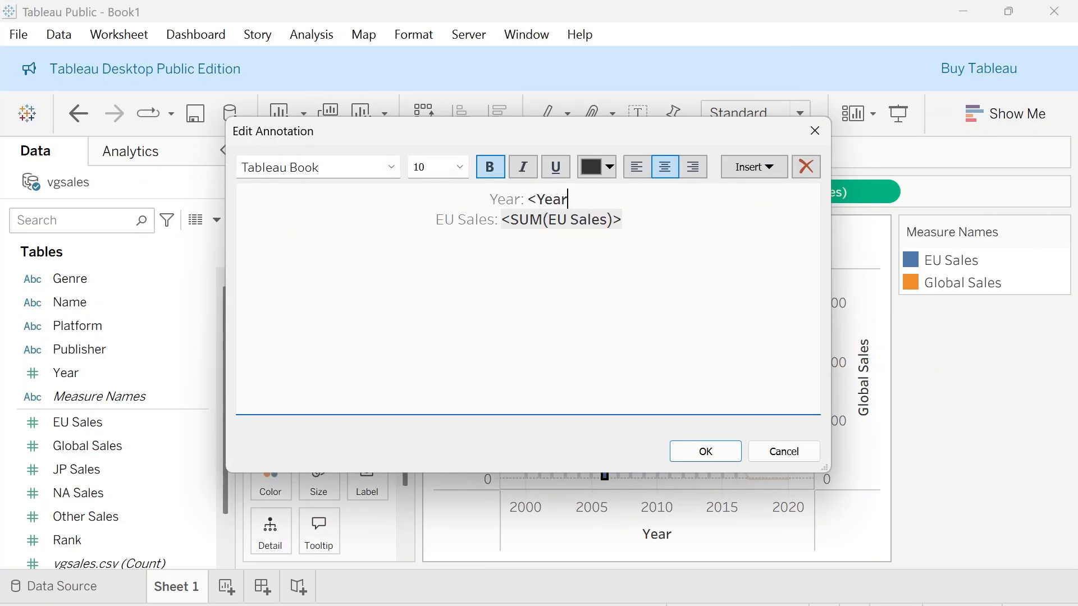
pyautogui.write('200')
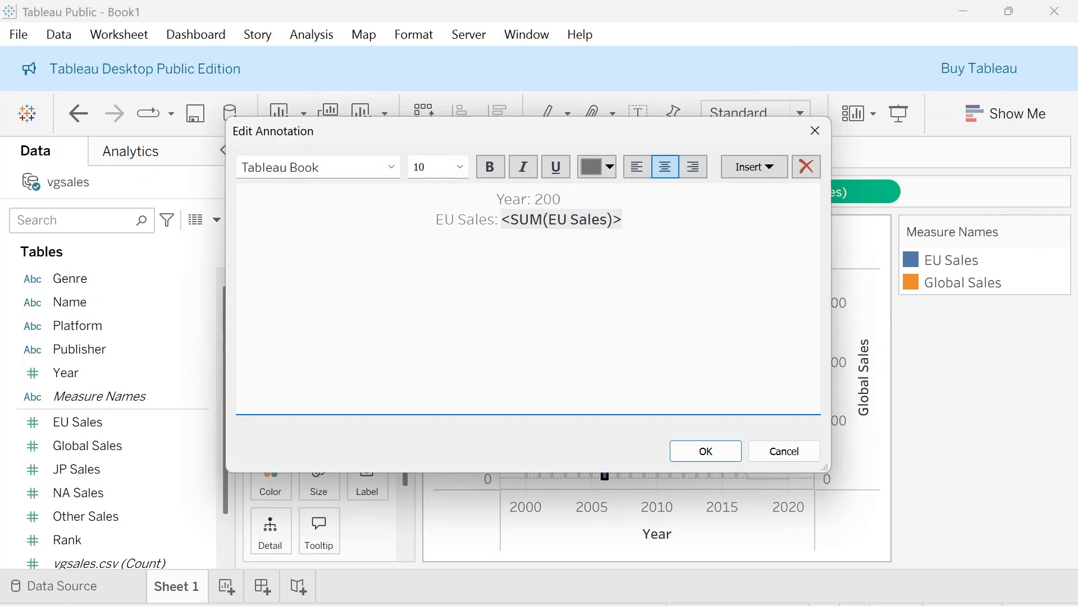
pyautogui.write('6')
pyautogui.click(707, 452)
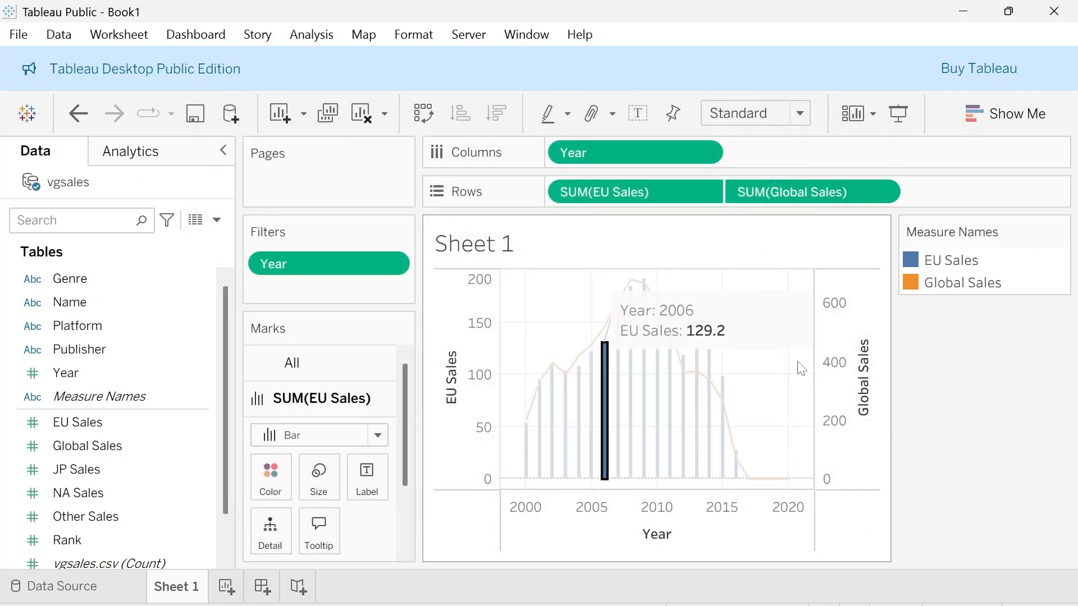
pyautogui.click(799, 382)
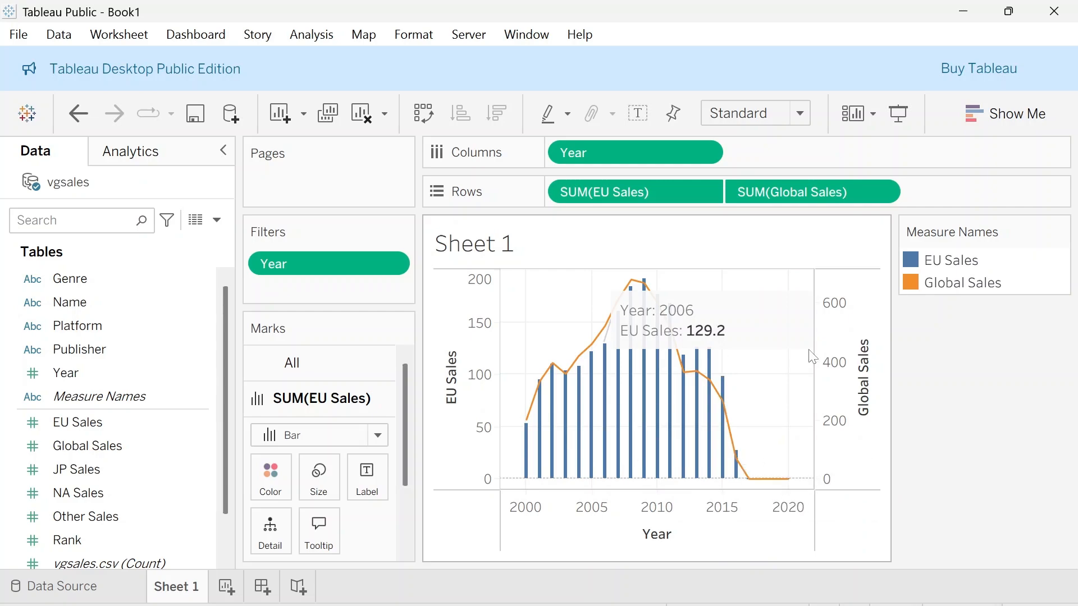
pyautogui.click(781, 321)
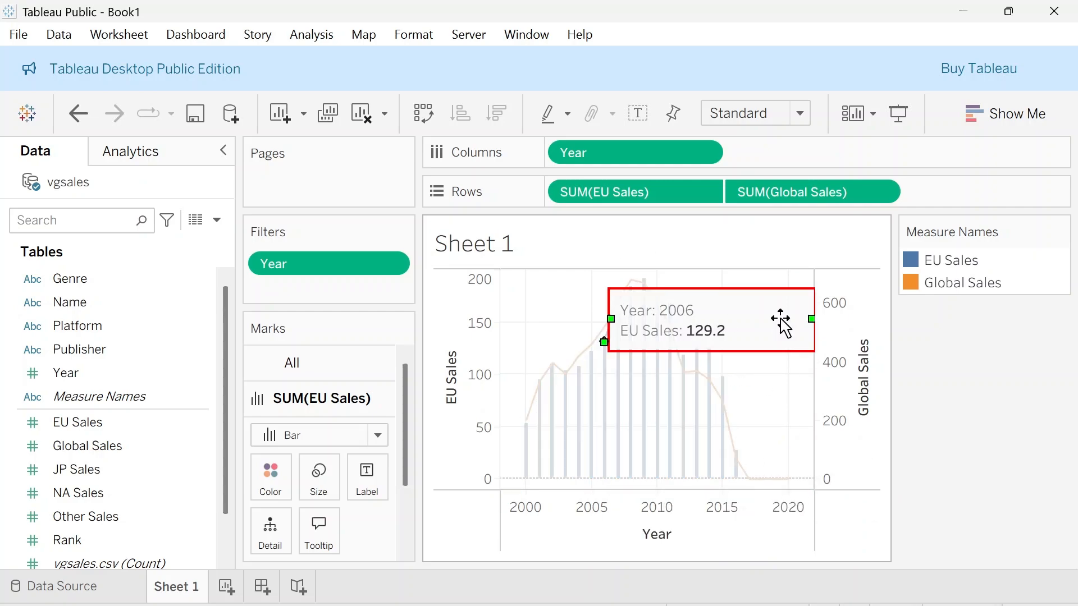
pyautogui.click(929, 399)
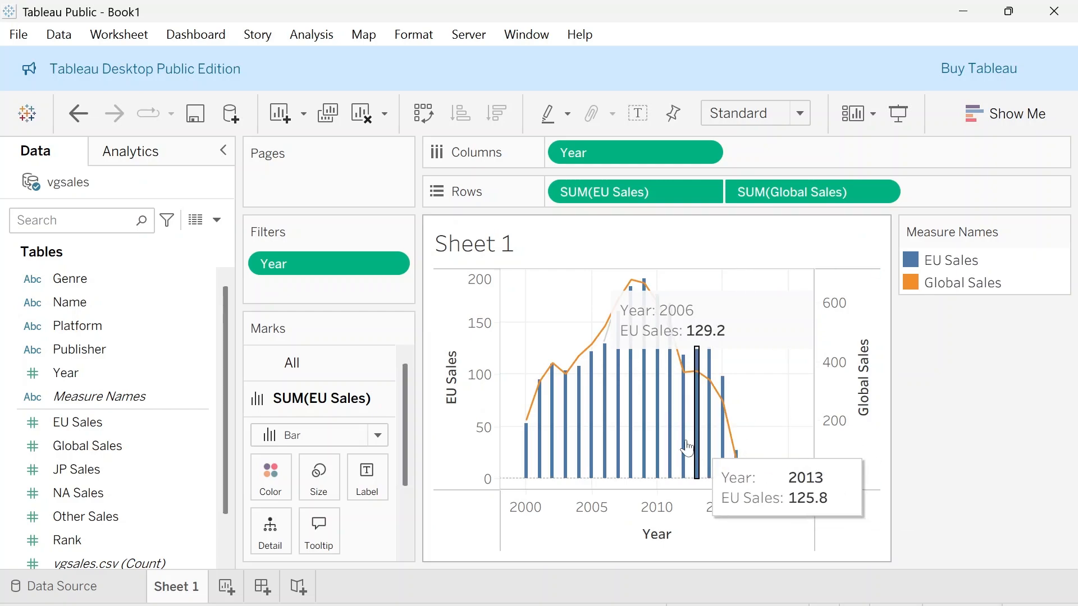
# Check the experiment 3 entry in the Word document for the calculated fields topic, and return to Tableau
pyautogui.moveTo(581, 605)
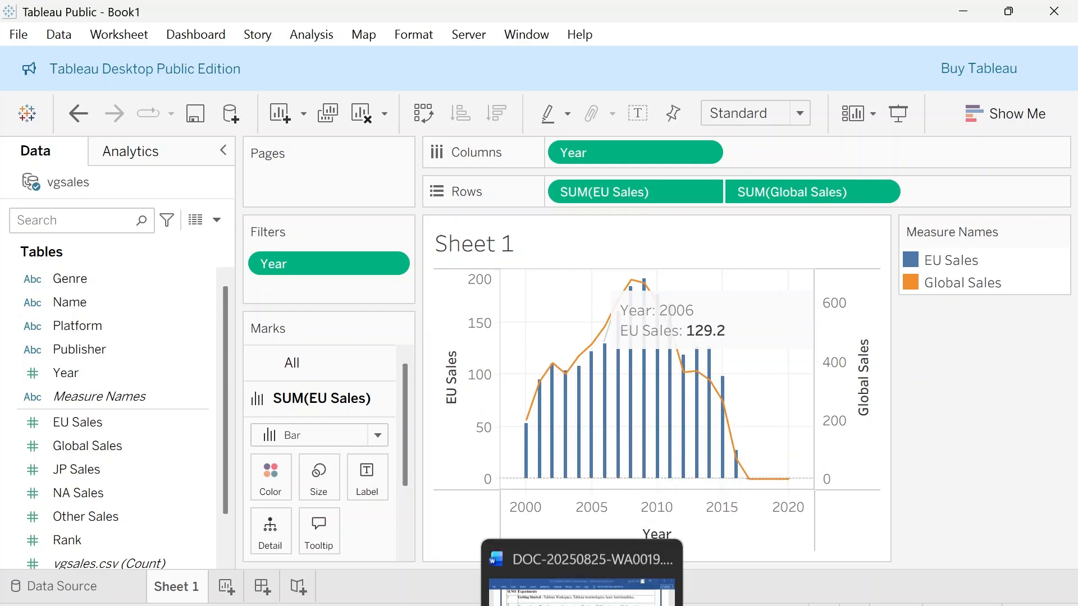
pyautogui.click(581, 583)
pyautogui.click(644, 201)
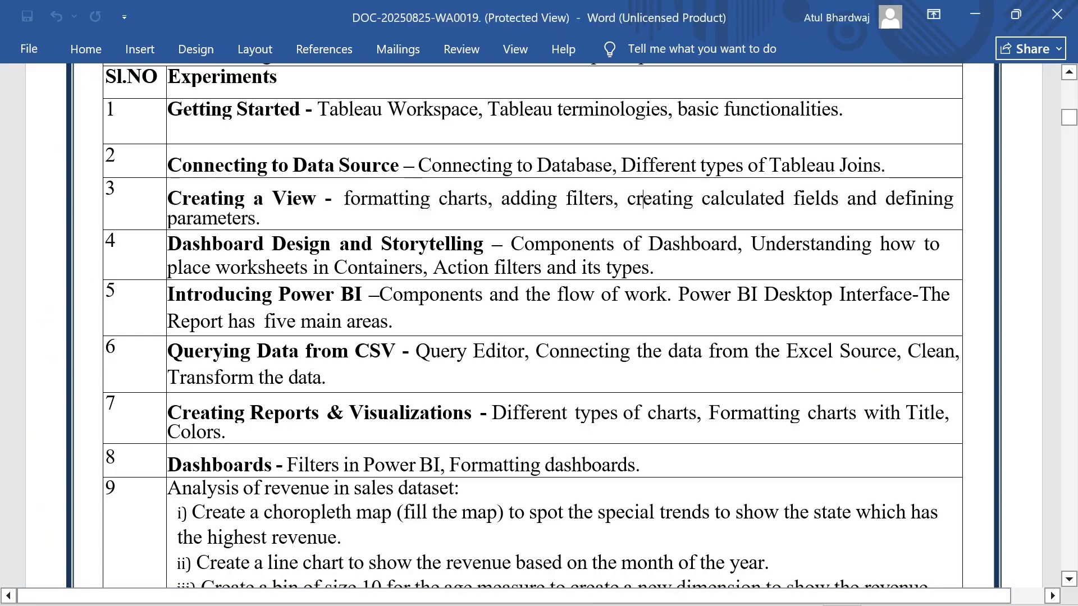
pyautogui.moveTo(645, 201); pyautogui.dragTo(810, 201)
pyautogui.click(668, 527)
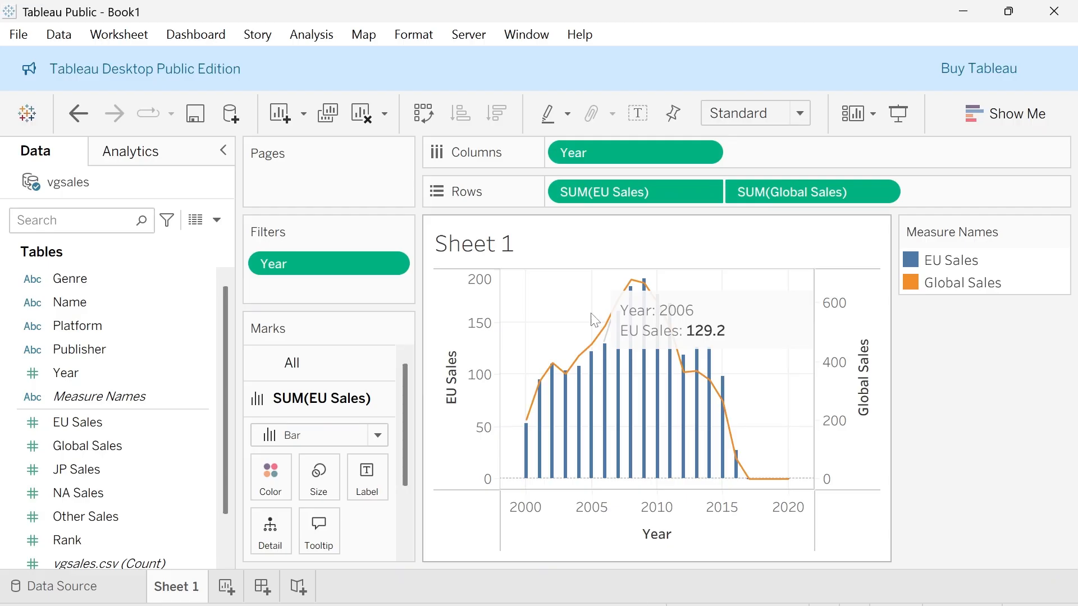
# Add a new worksheet and start a calculated field from Global Sales, naming it Global Sales - EU Sales
pyautogui.click(227, 587)
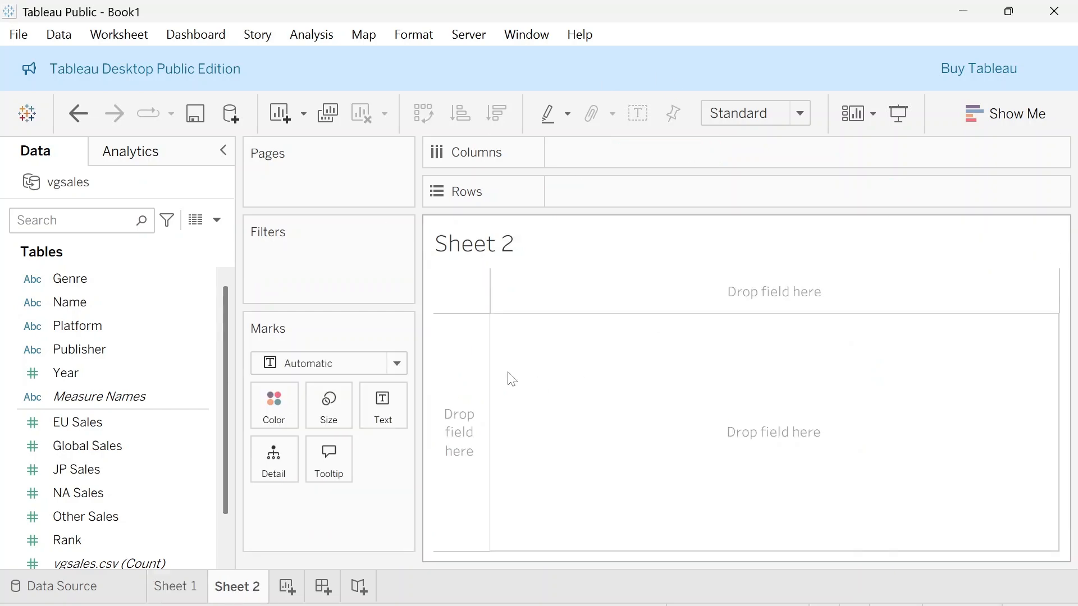
pyautogui.rightClick(126, 446)
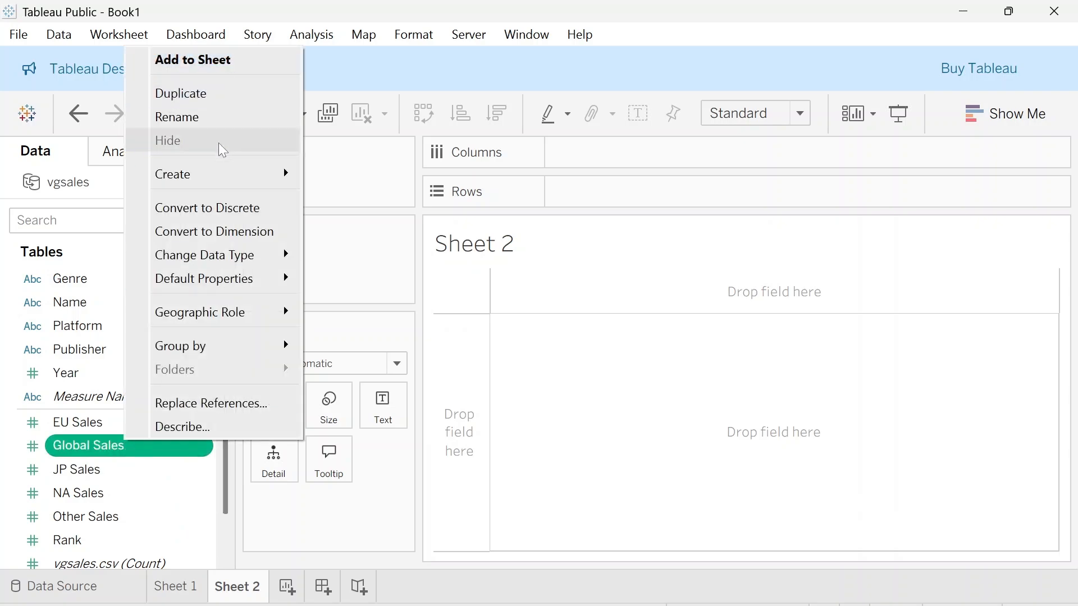
pyautogui.moveTo(223, 172)
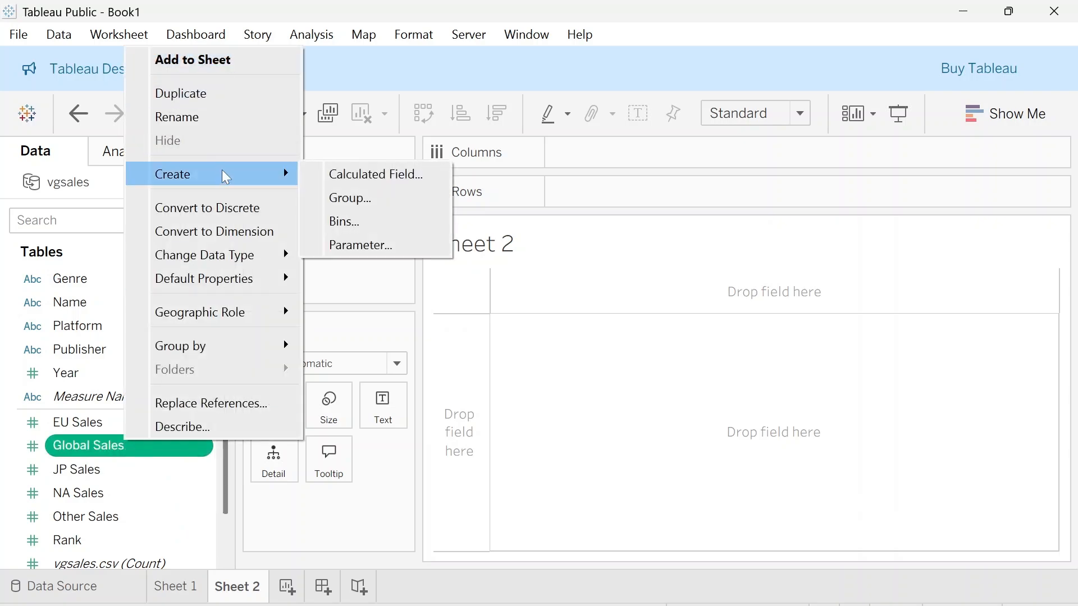
pyautogui.click(323, 173)
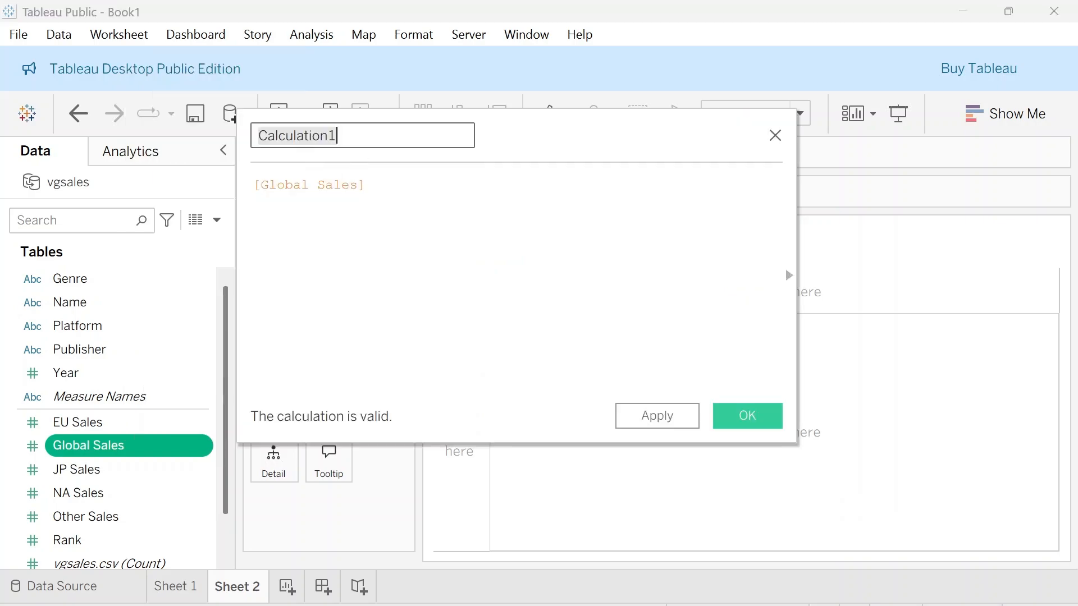
pyautogui.press('BackSpace')
pyautogui.write('Glo')
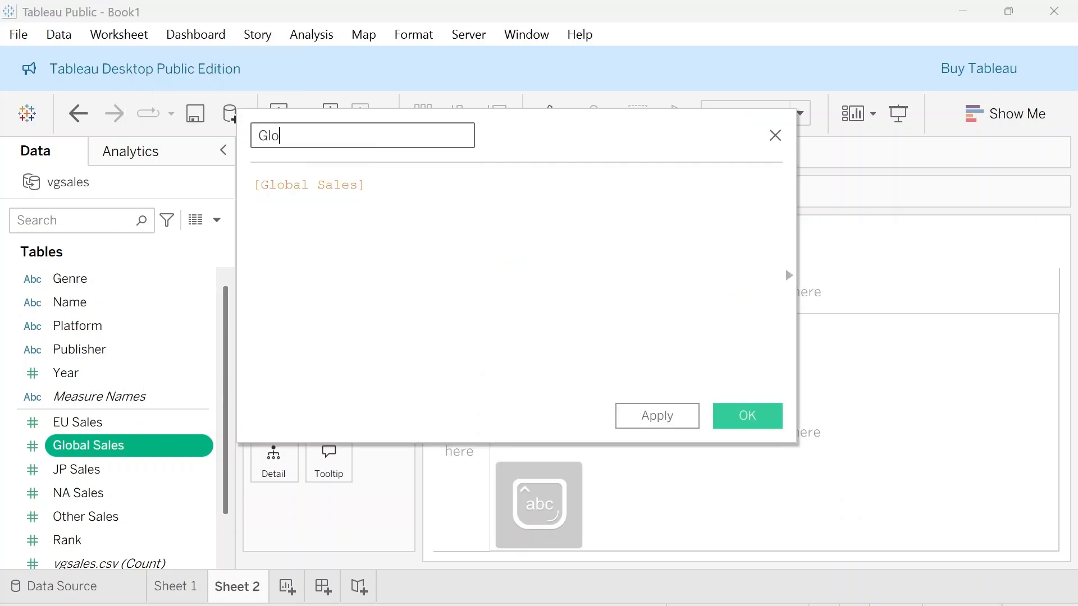
pyautogui.write('bal Sales -')
pyautogui.press('capslock')
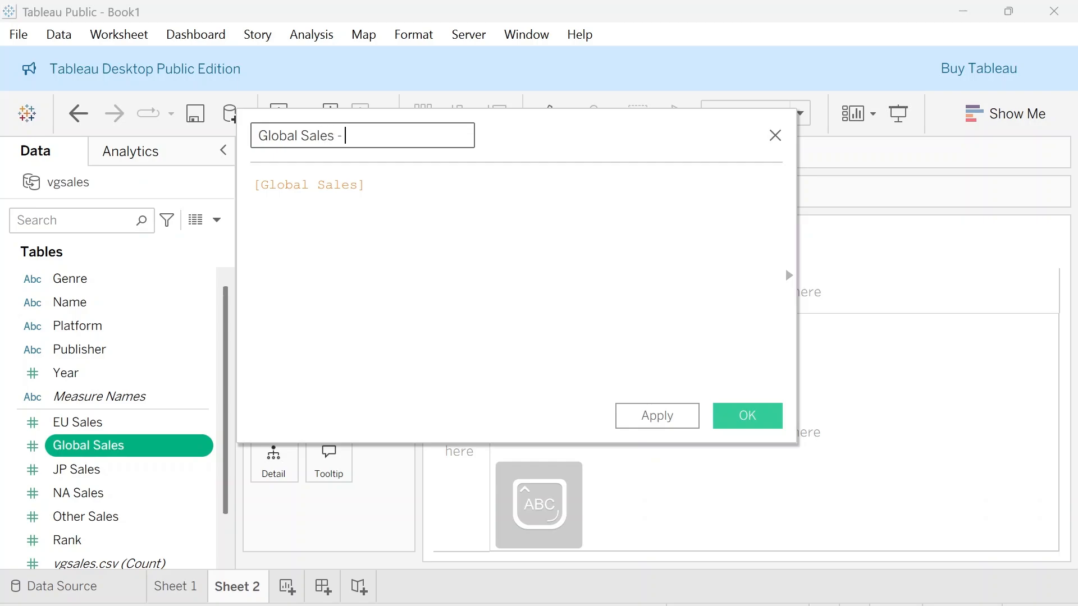
pyautogui.write('les - EU S')
pyautogui.press('capslock')
pyautogui.write('ales')
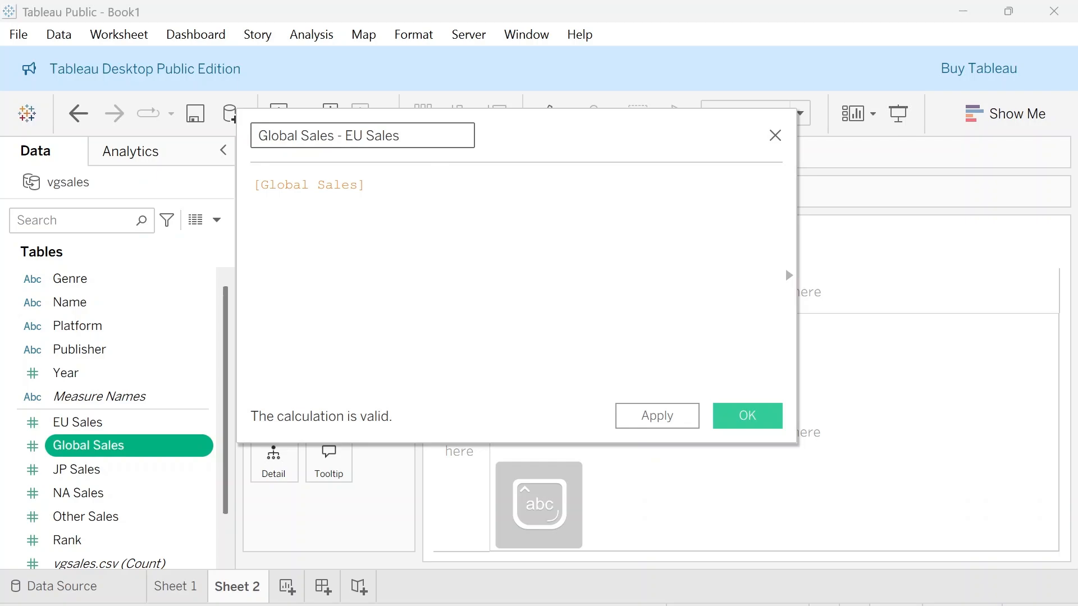
# Complete the calculated field's formula as [Global Sales]-[EU Sales]
pyautogui.click(366, 185)
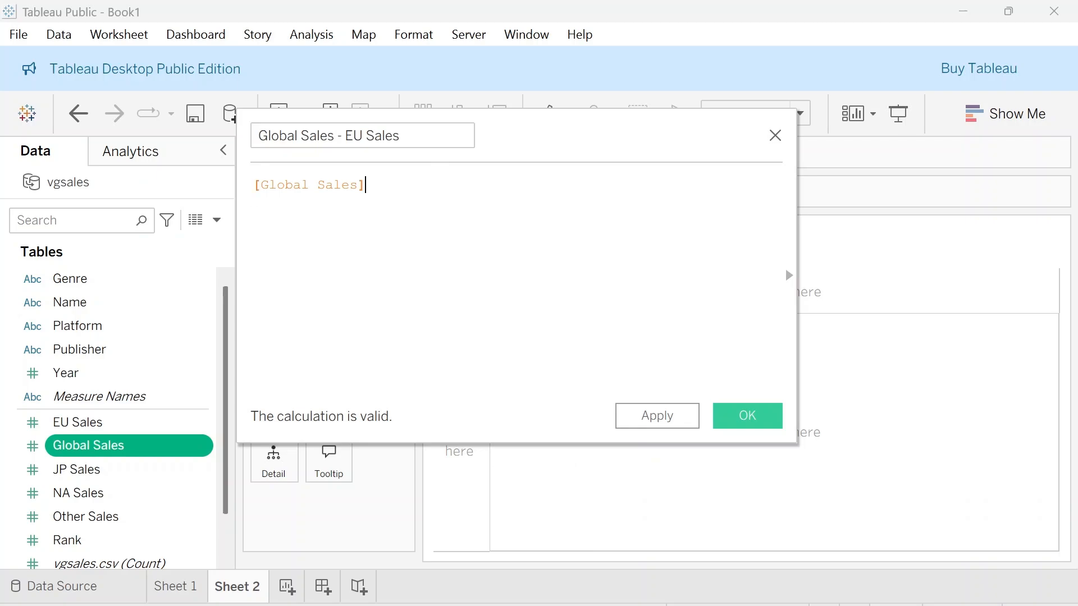
pyautogui.write('-')
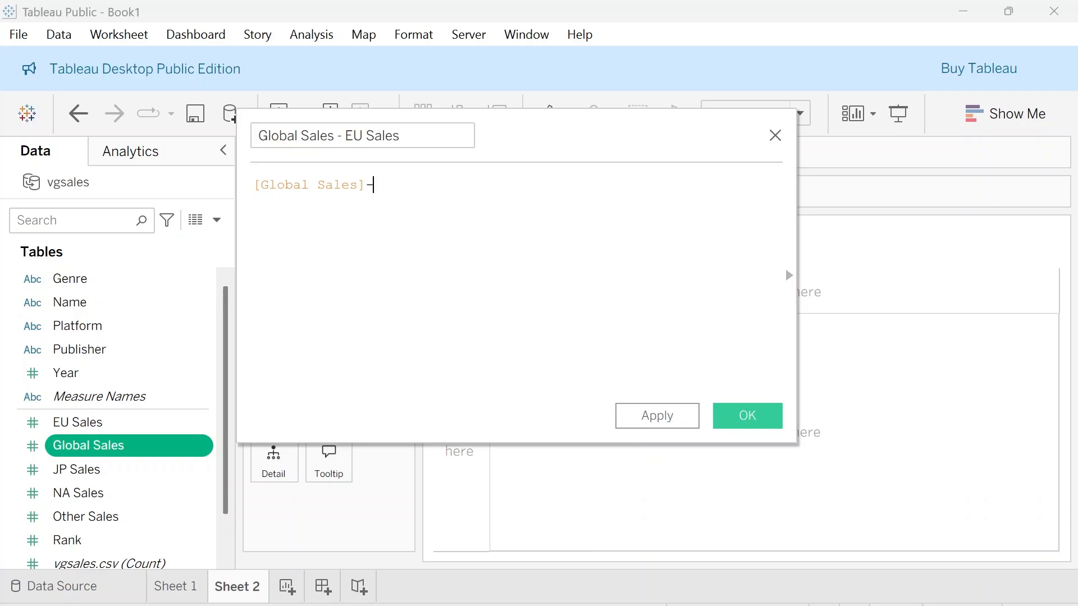
pyautogui.press('capslock')
pyautogui.write('[E')
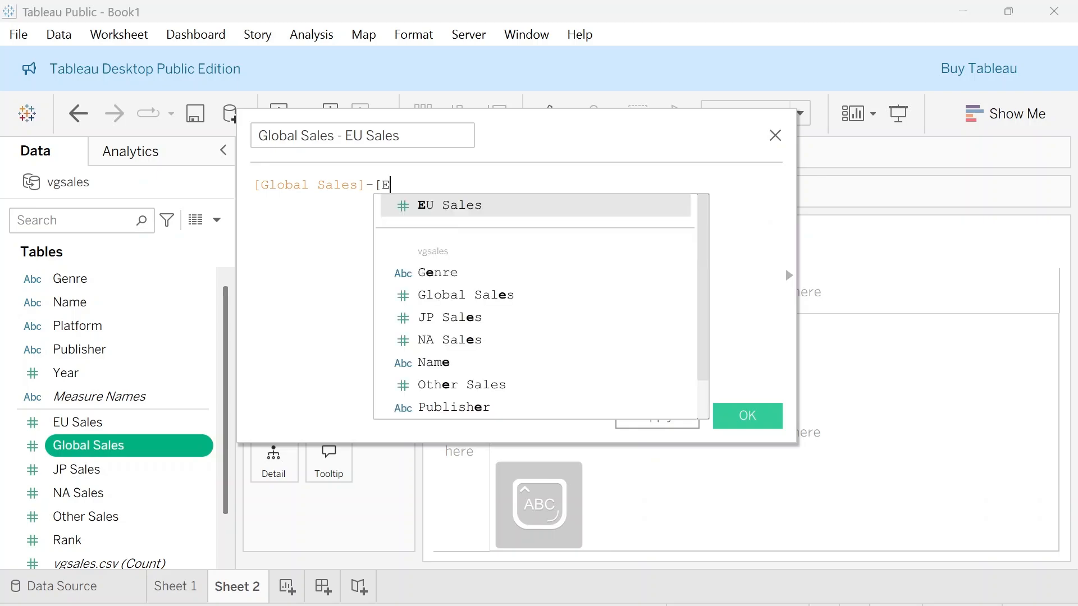
pyautogui.press('capslock')
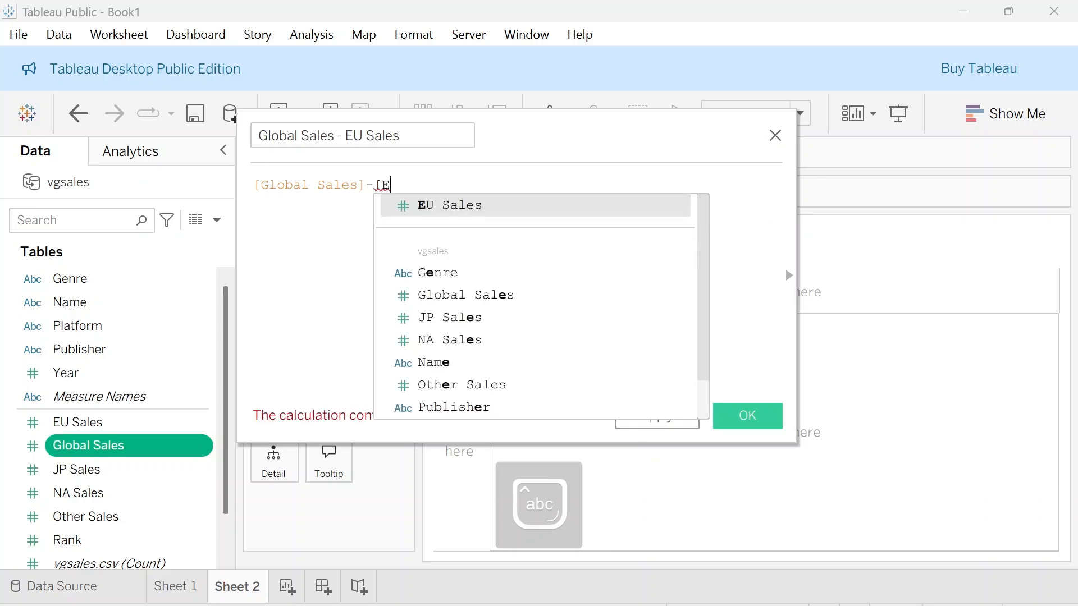
pyautogui.press('Down')
pyautogui.press('Up')
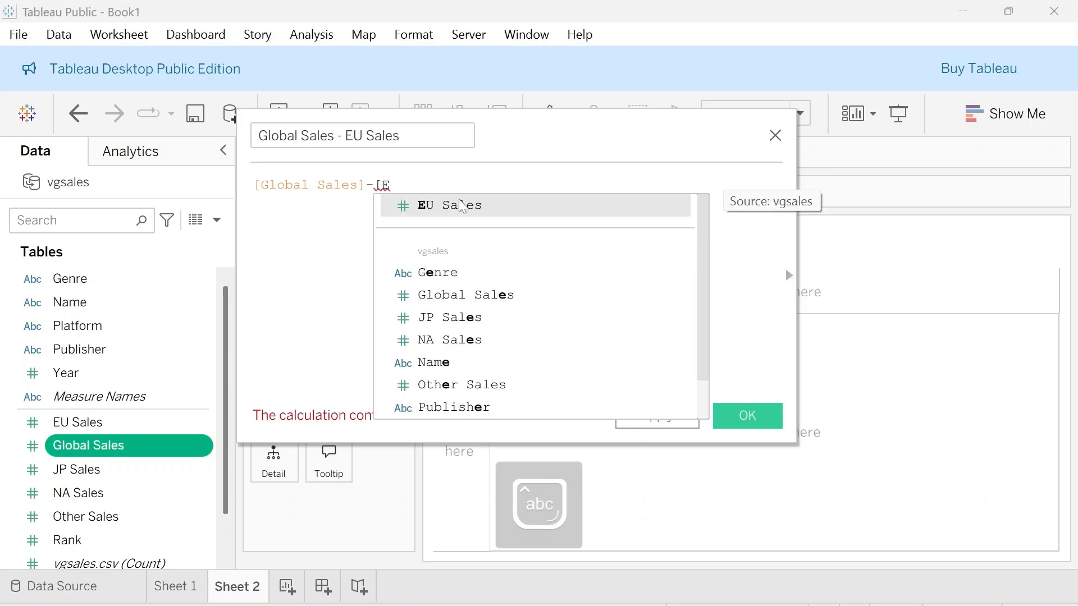
pyautogui.press('Return')
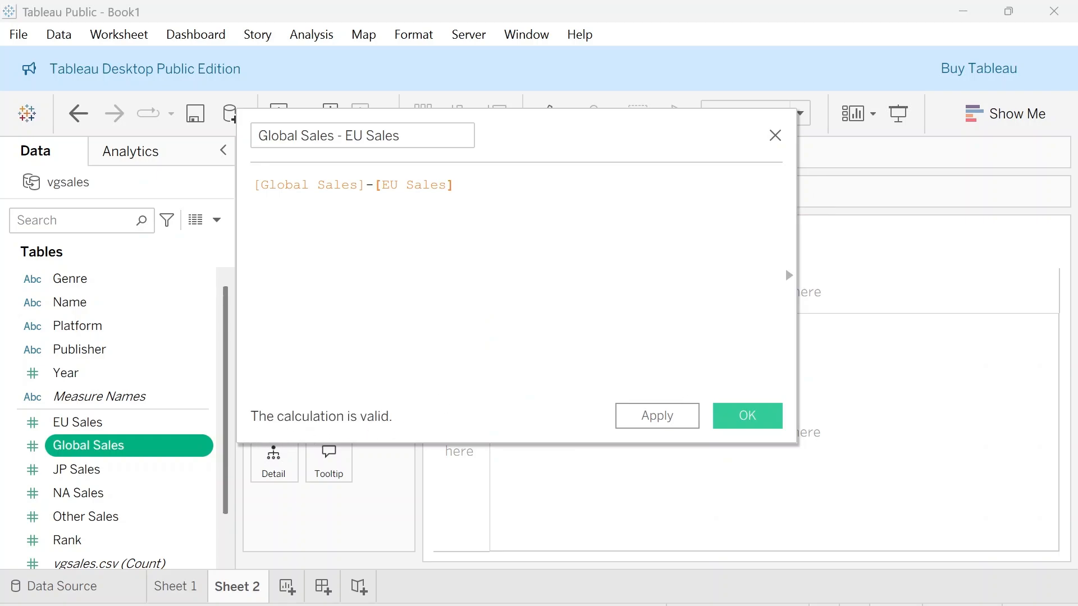
# Try a parenthesis instead of the formula's closing bracket, view the error details, and restore the bracket
pyautogui.press('BackSpace')
pyautogui.write(')')
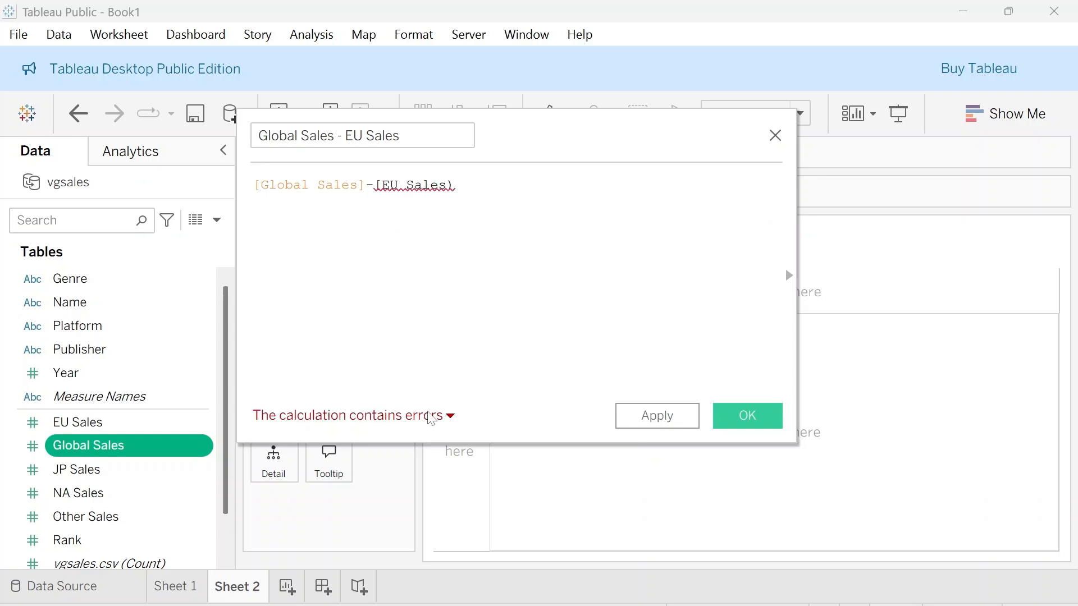
pyautogui.click(452, 416)
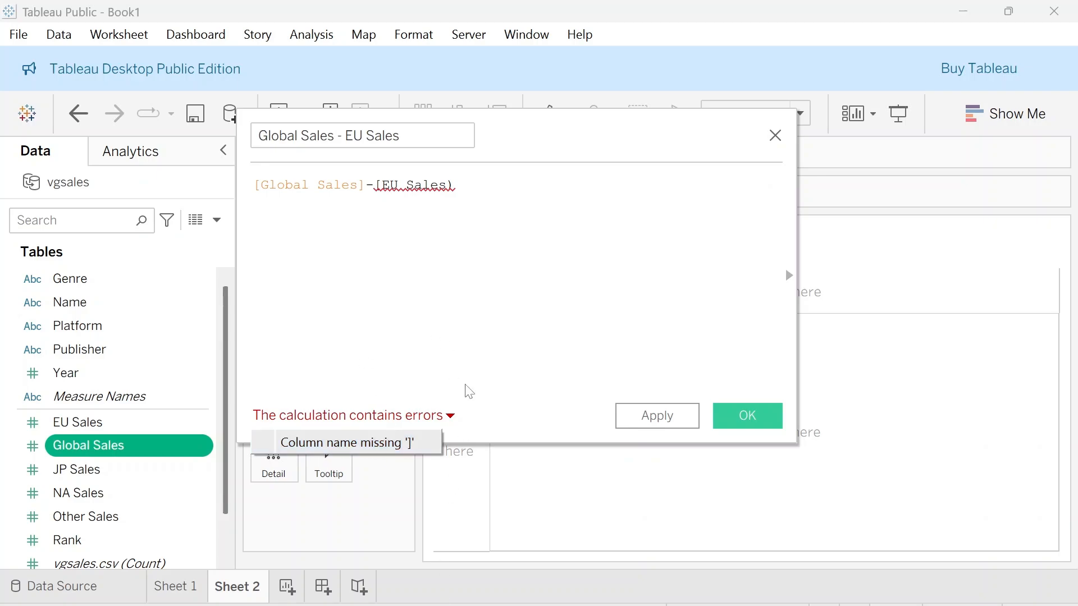
pyautogui.click(454, 185)
pyautogui.press('BackSpace')
pyautogui.write(']')
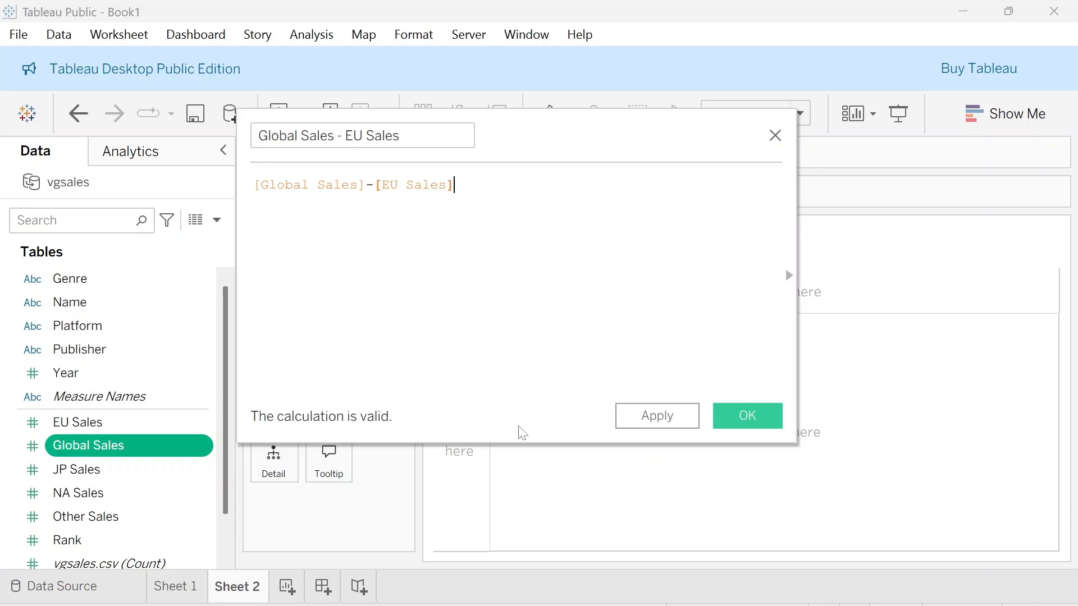
# Save the calculated field and plot Global Sales - EU Sales and Global Sales as rows against Year in columns
pyautogui.click(659, 416)
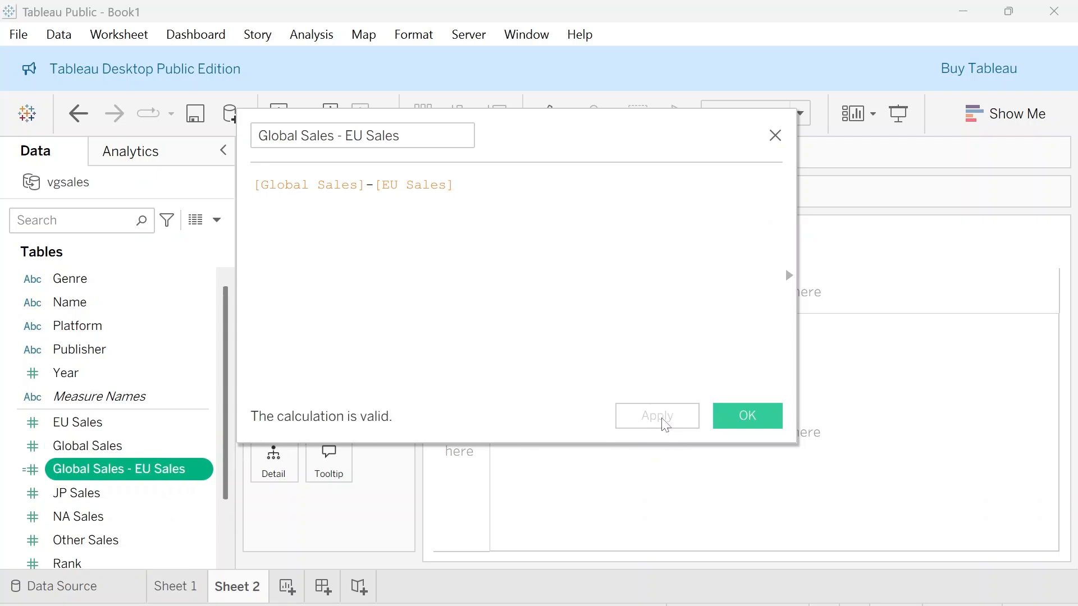
pyautogui.click(748, 416)
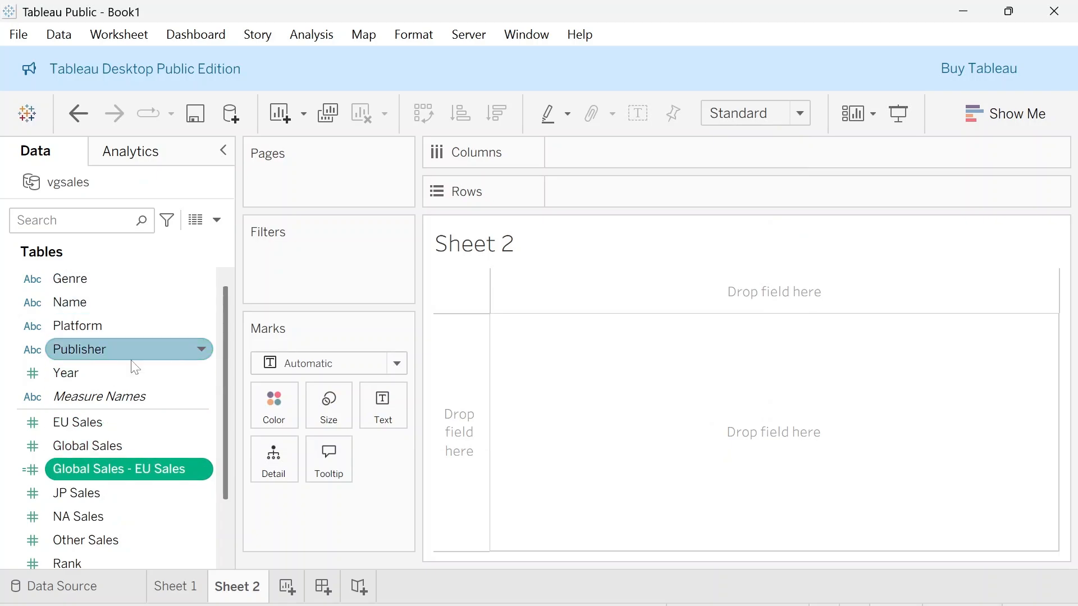
pyautogui.moveTo(150, 376); pyautogui.dragTo(690, 162)
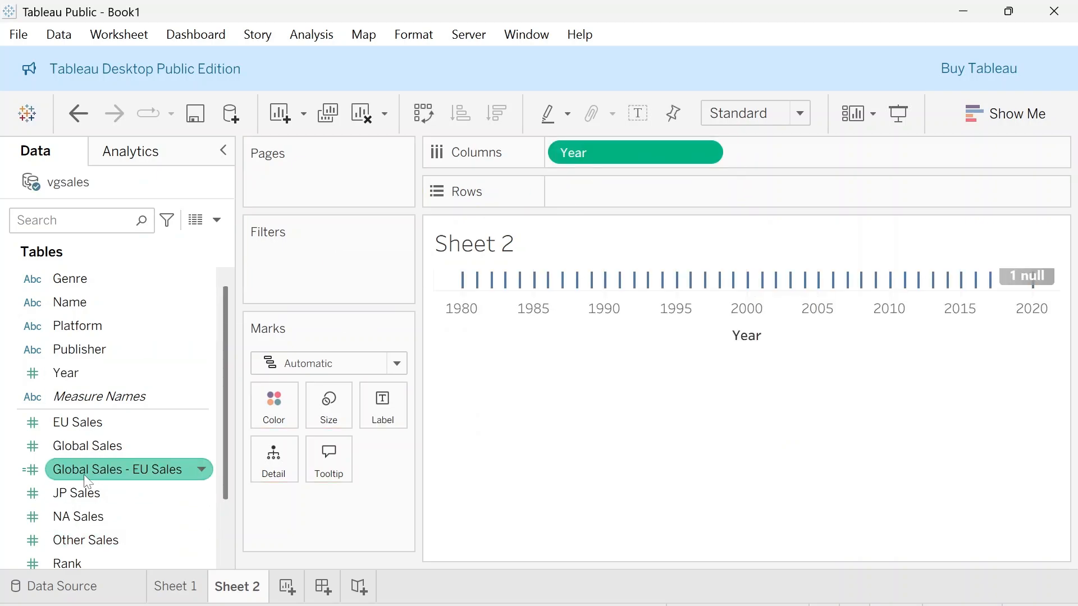
pyautogui.moveTo(46, 471); pyautogui.dragTo(626, 202)
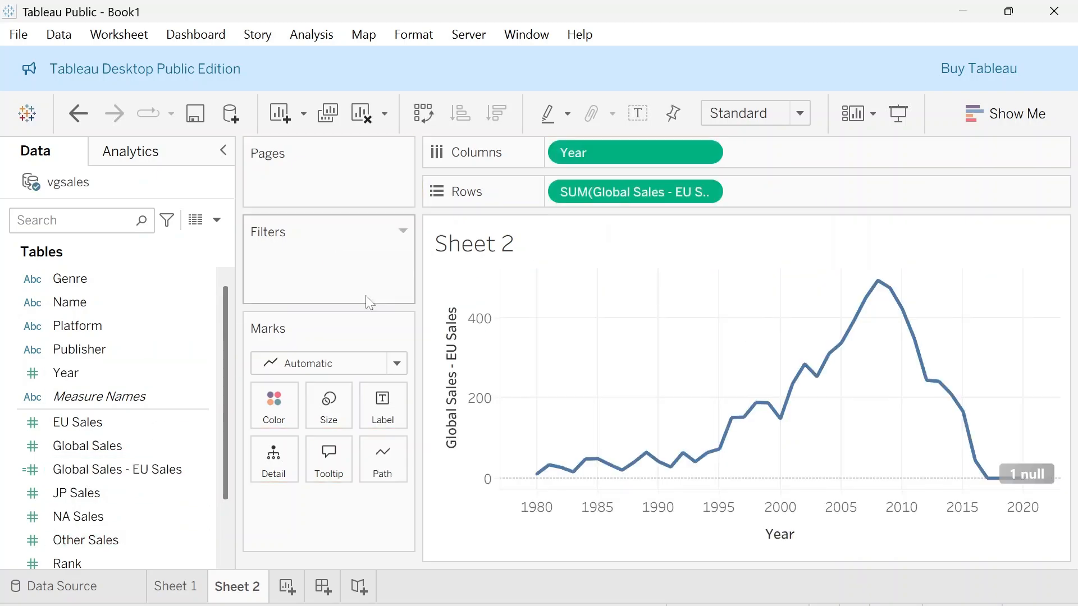
pyautogui.moveTo(132, 445); pyautogui.dragTo(844, 196)
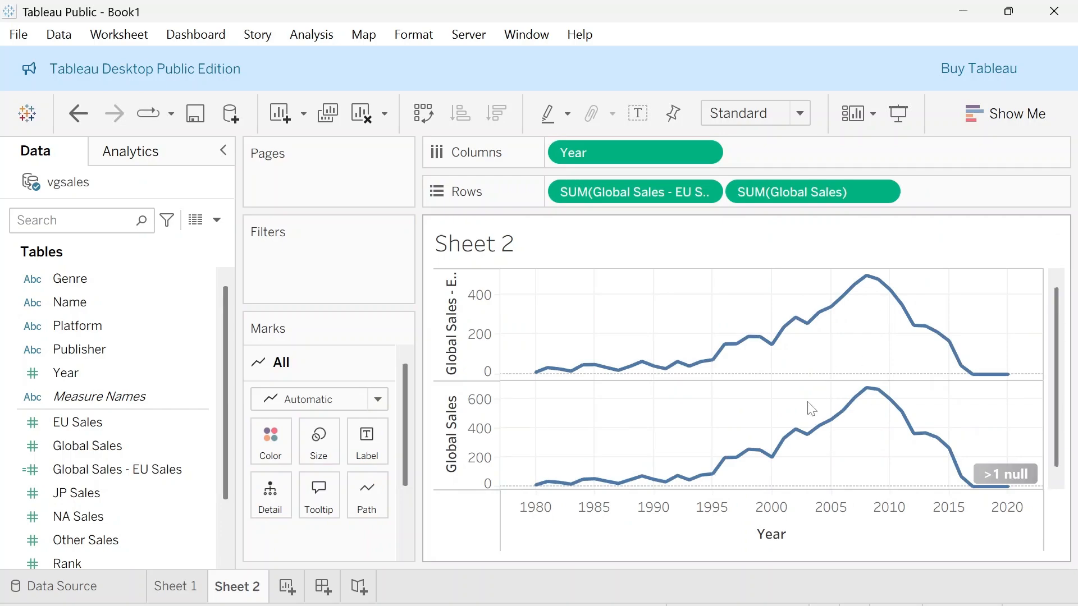
# Change all marks on Sheet 2 to bars and reduce their size so the bars are separated
pyautogui.click(306, 399)
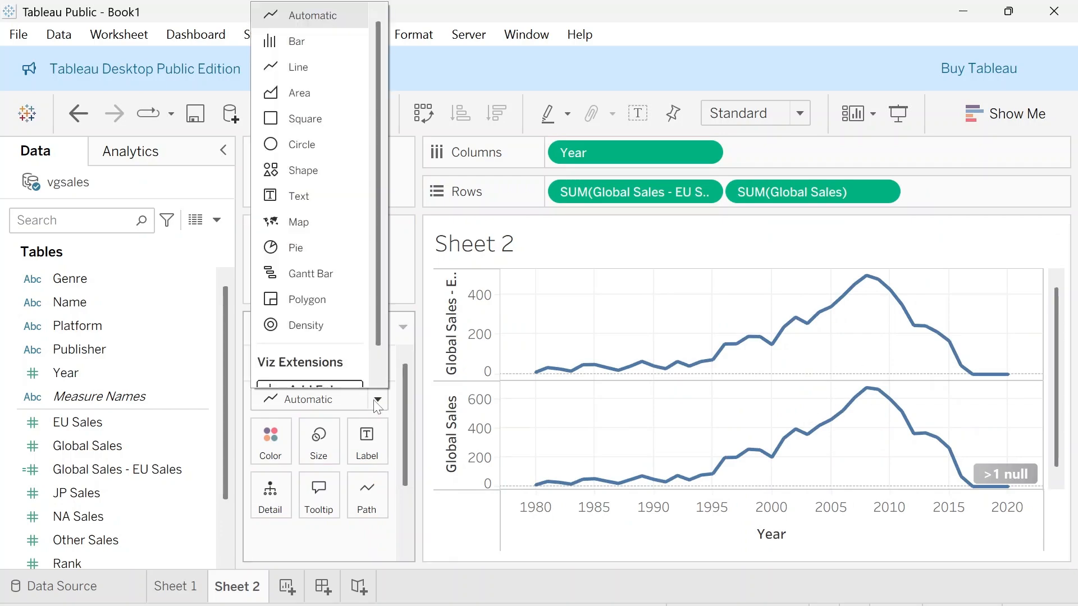
pyautogui.scroll(-1, 303, 205)
pyautogui.click(318, 18)
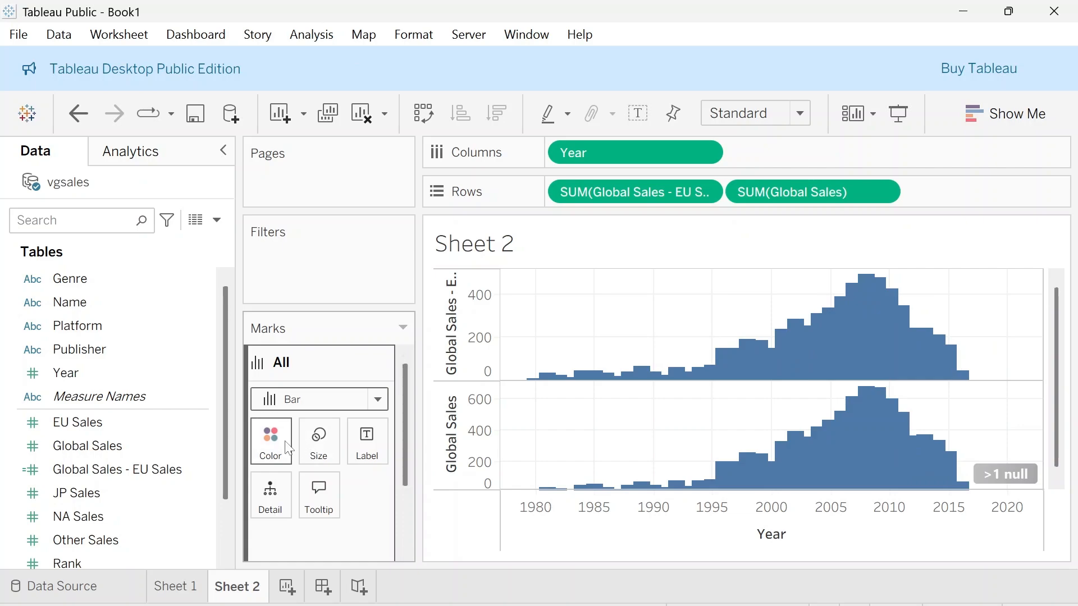
pyautogui.click(318, 444)
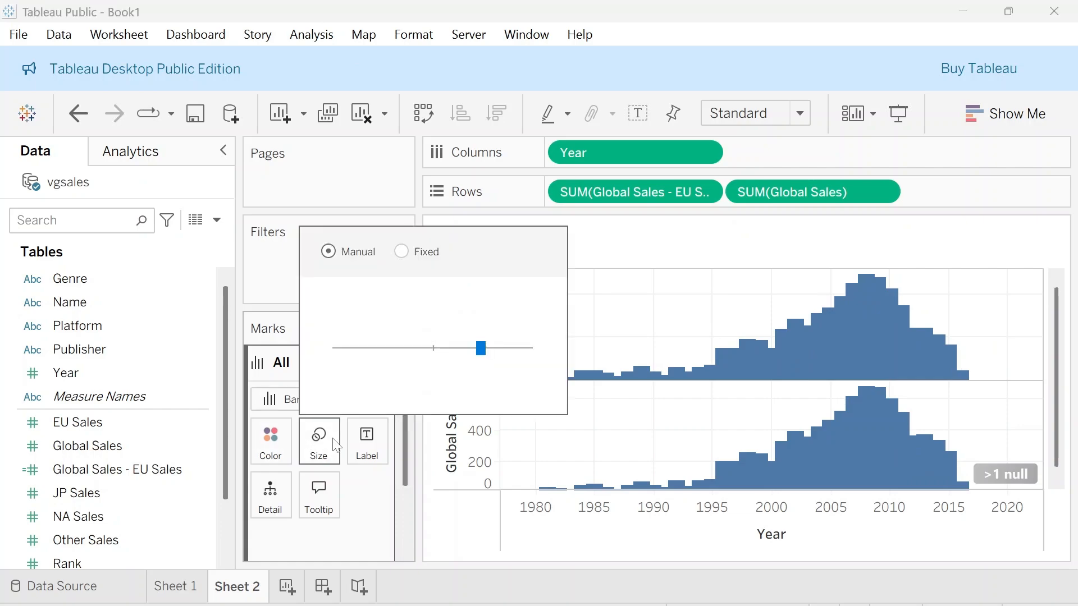
pyautogui.click(352, 348)
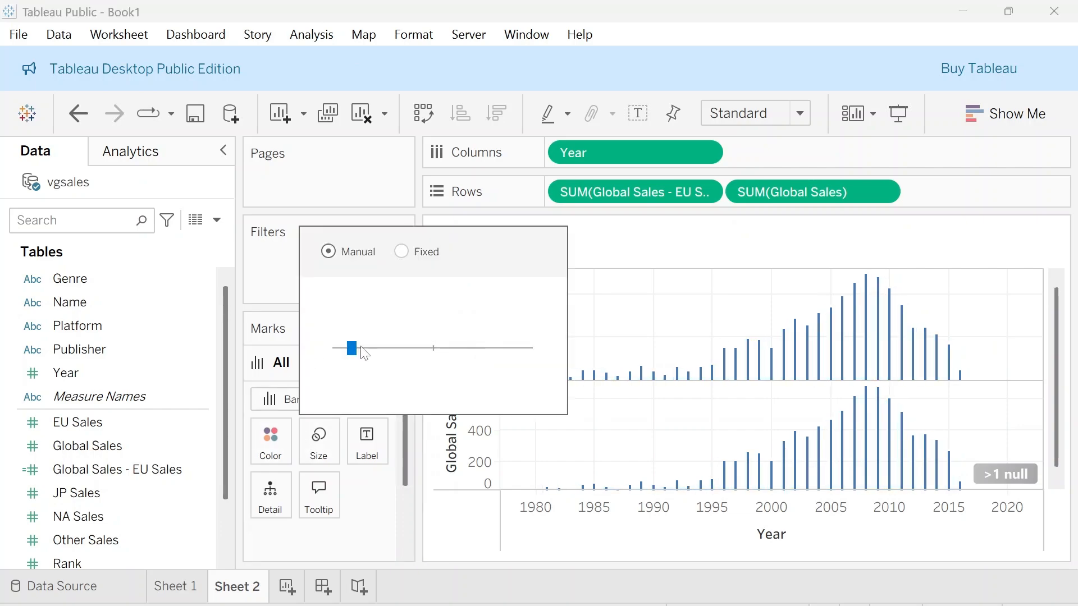
pyautogui.click(391, 349)
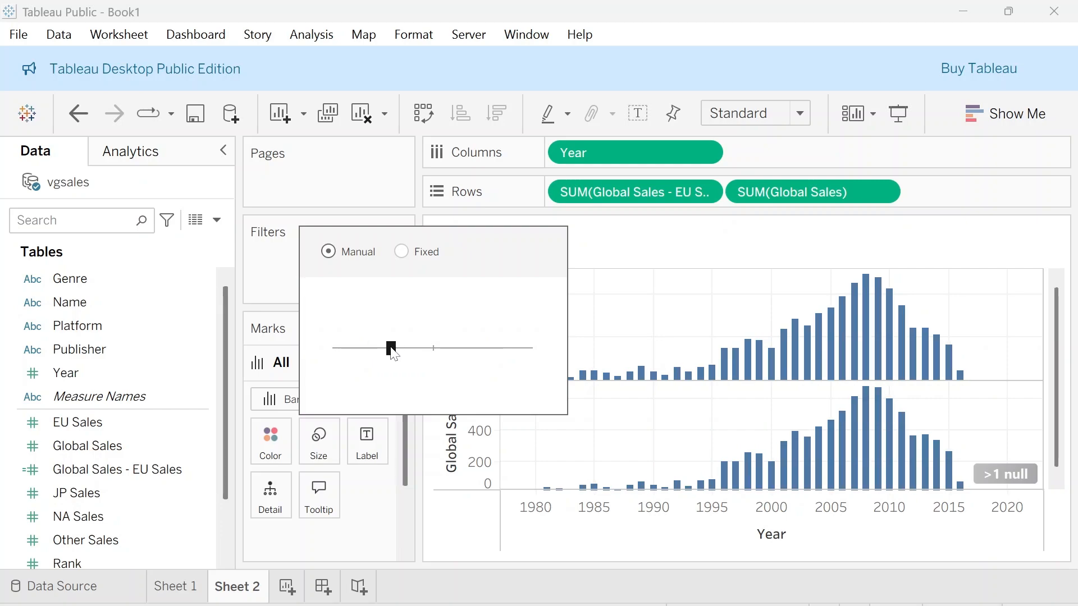
pyautogui.click(379, 349)
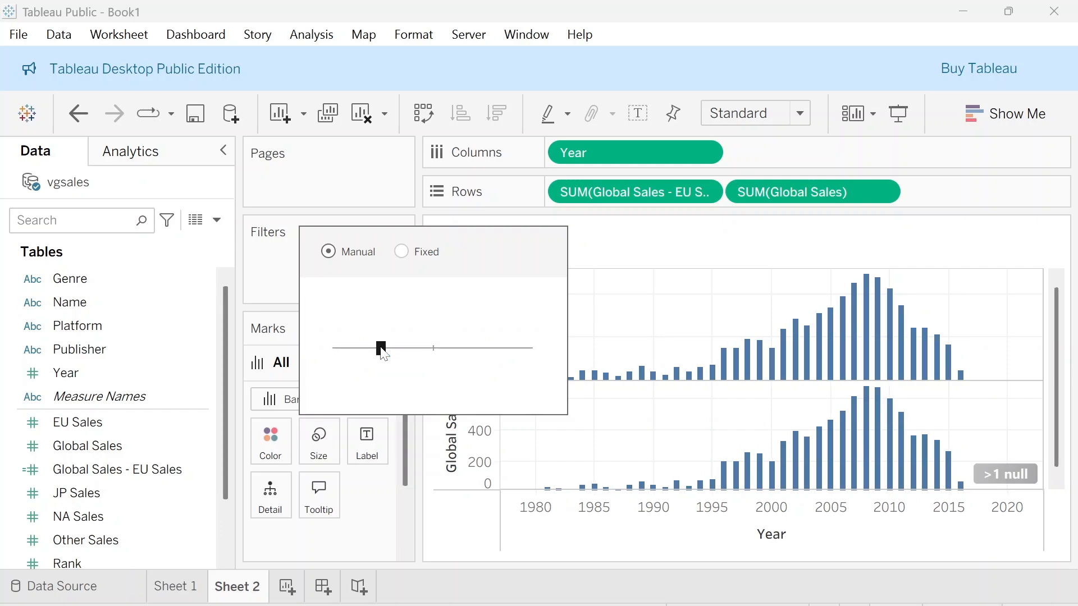
pyautogui.click(680, 248)
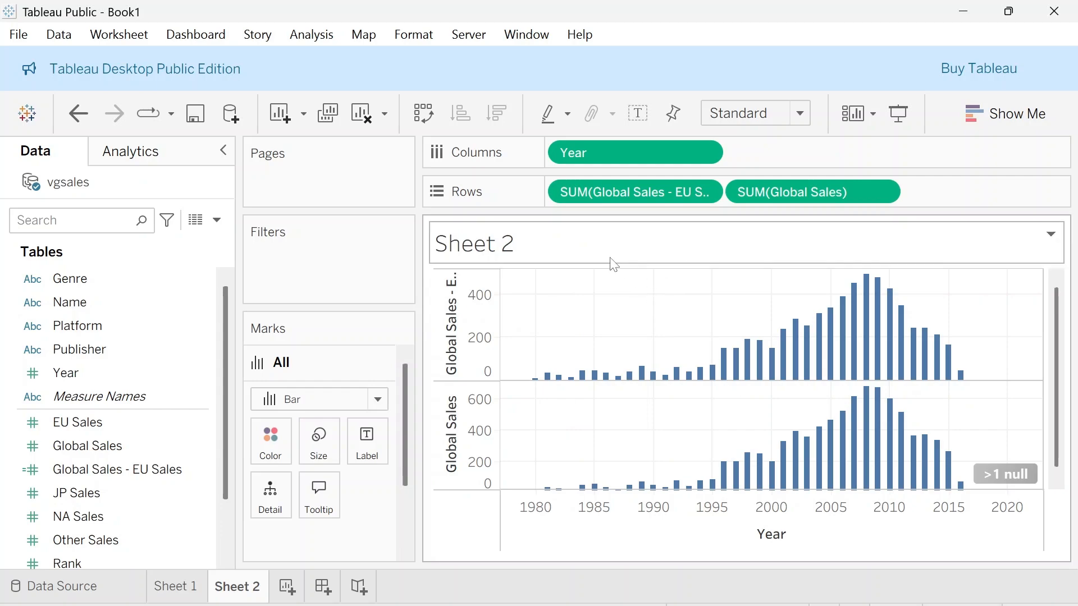
# Replace the sheet title on Sheet 2 with "Global Sales- EU Sales" and apply it
pyautogui.doubleClick(586, 249)
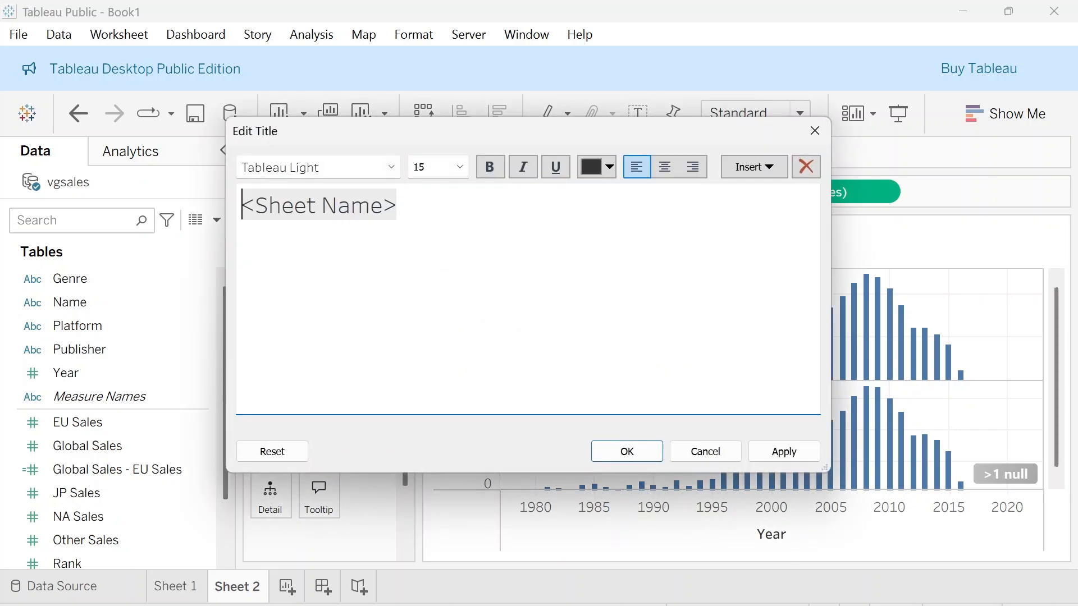
pyautogui.press('BackSpace')
pyautogui.press('BackSpace')
pyautogui.press('BackSpace')
pyautogui.press('BackSpace')
pyautogui.press('BackSpace')
pyautogui.press('BackSpace')
pyautogui.press('BackSpace')
pyautogui.press('BackSpace')
pyautogui.press('BackSpace')
pyautogui.press('BackSpace')
pyautogui.press('BackSpace')
pyautogui.press('BackSpace')
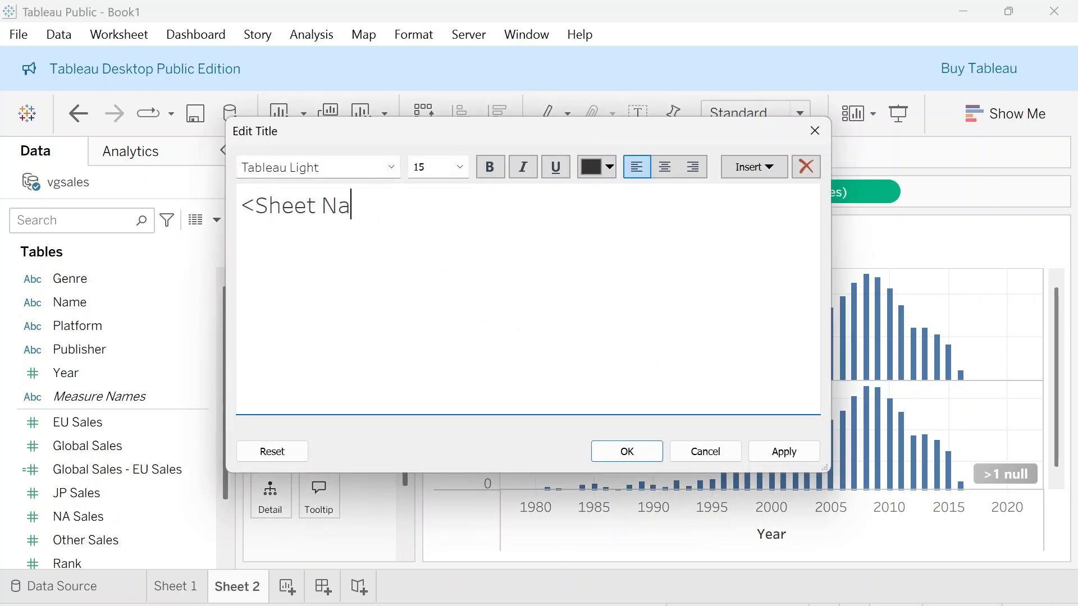
pyautogui.write('G')
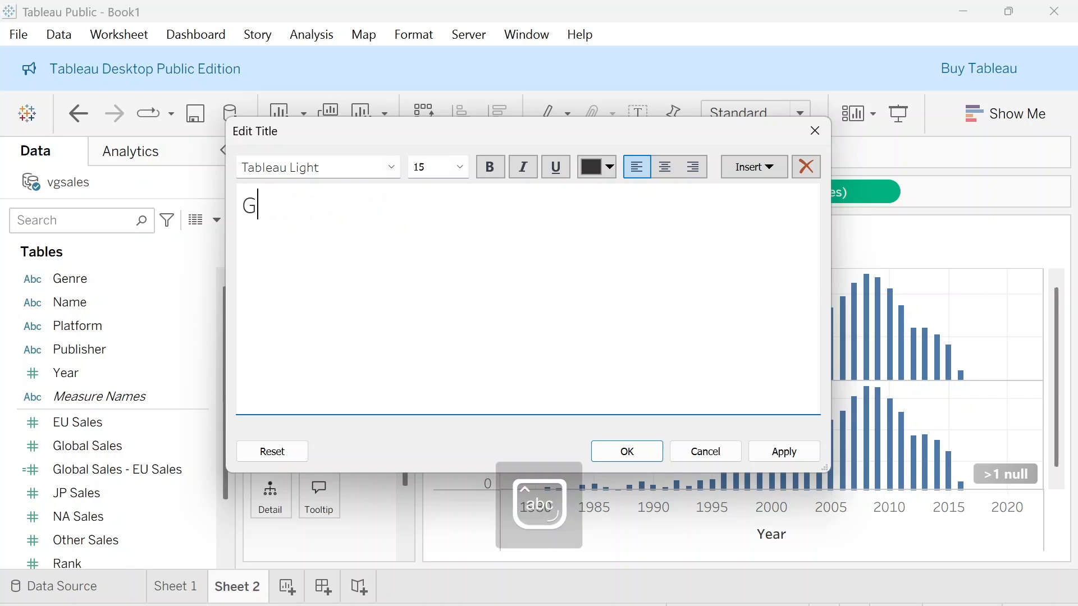
pyautogui.write('lobals')
pyautogui.press('BackSpace')
pyautogui.press('BackSpace')
pyautogui.write('l Sales')
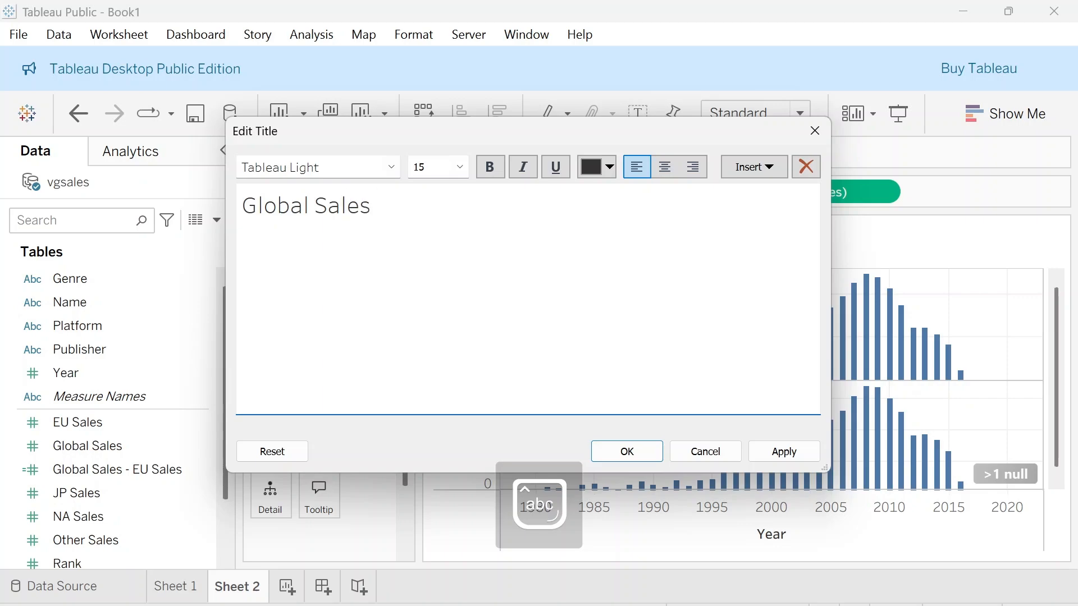
pyautogui.press('capslock')
pyautogui.write('- EU S')
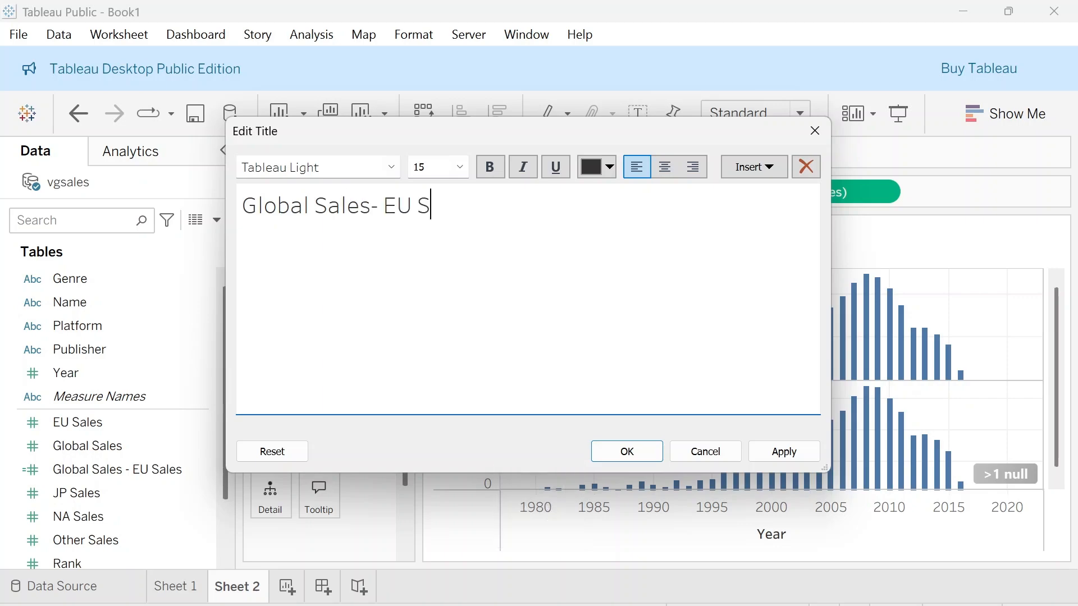
pyautogui.press('capslock')
pyautogui.write('ales')
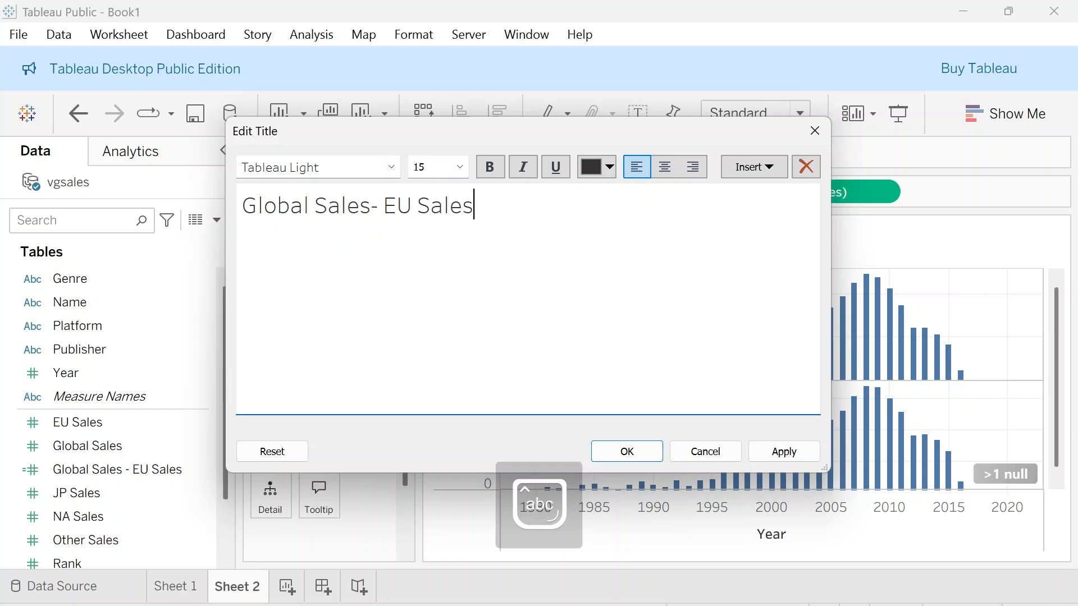
pyautogui.click(782, 452)
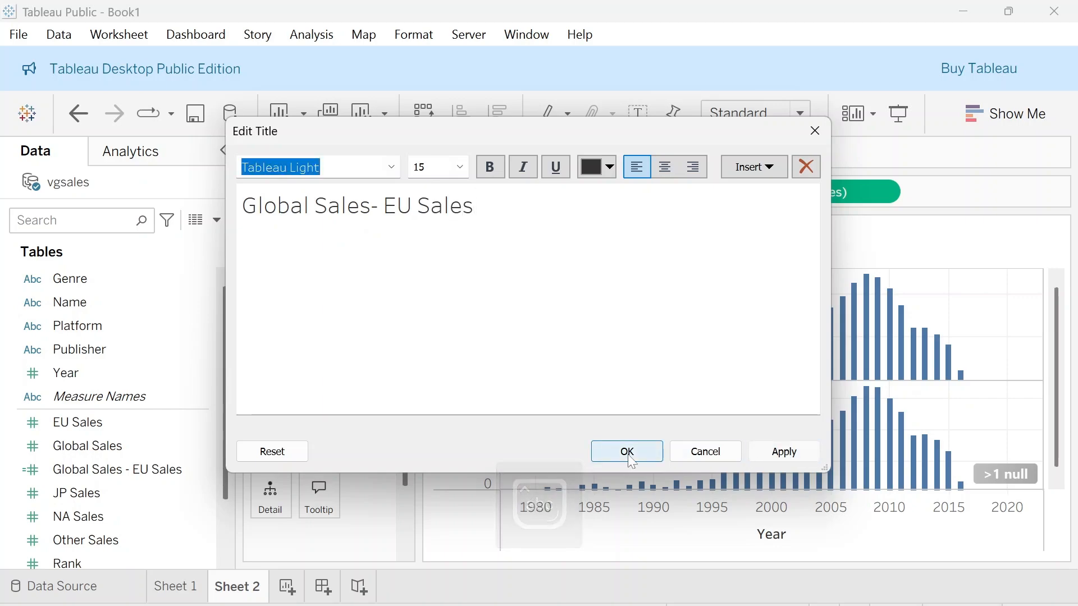
pyautogui.click(630, 456)
# Color the Global Sales bars in the lower chart pink
pyautogui.moveTo(838, 432)
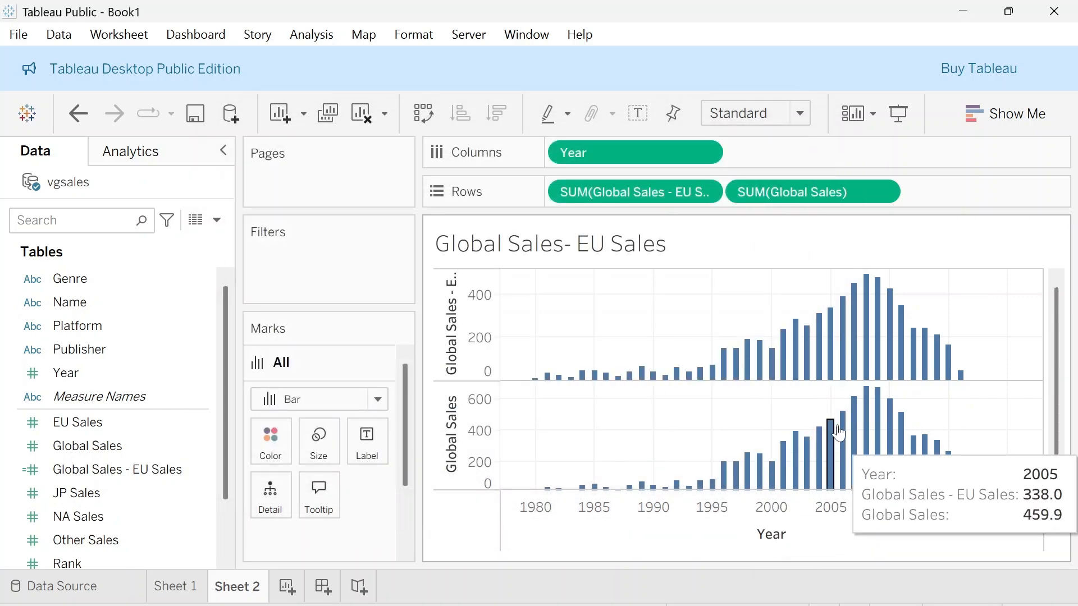
pyautogui.click(862, 446)
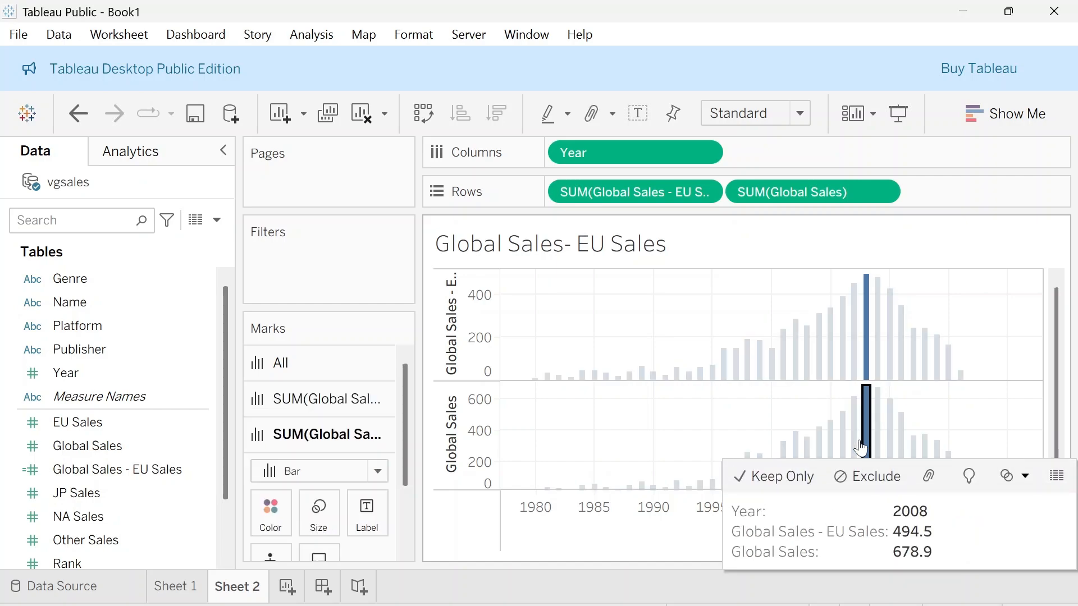
pyautogui.click(281, 508)
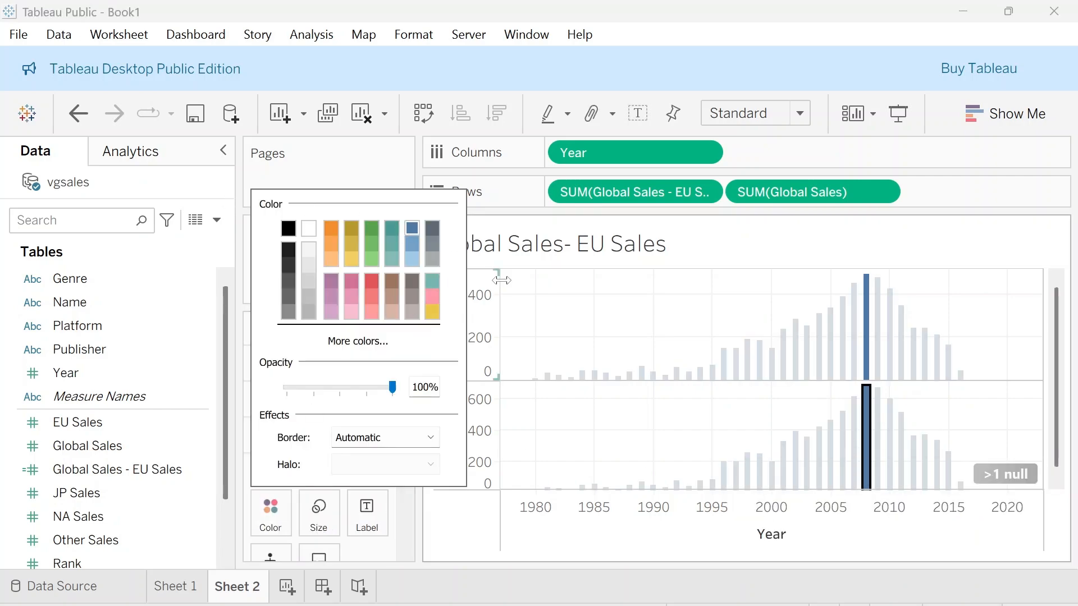
pyautogui.click(433, 292)
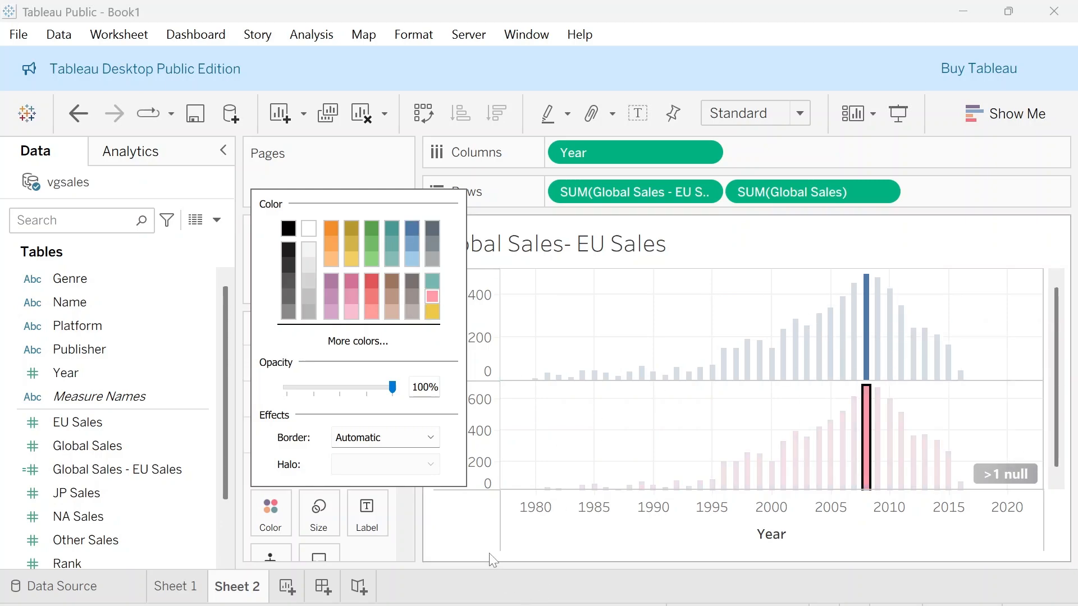
pyautogui.click(448, 530)
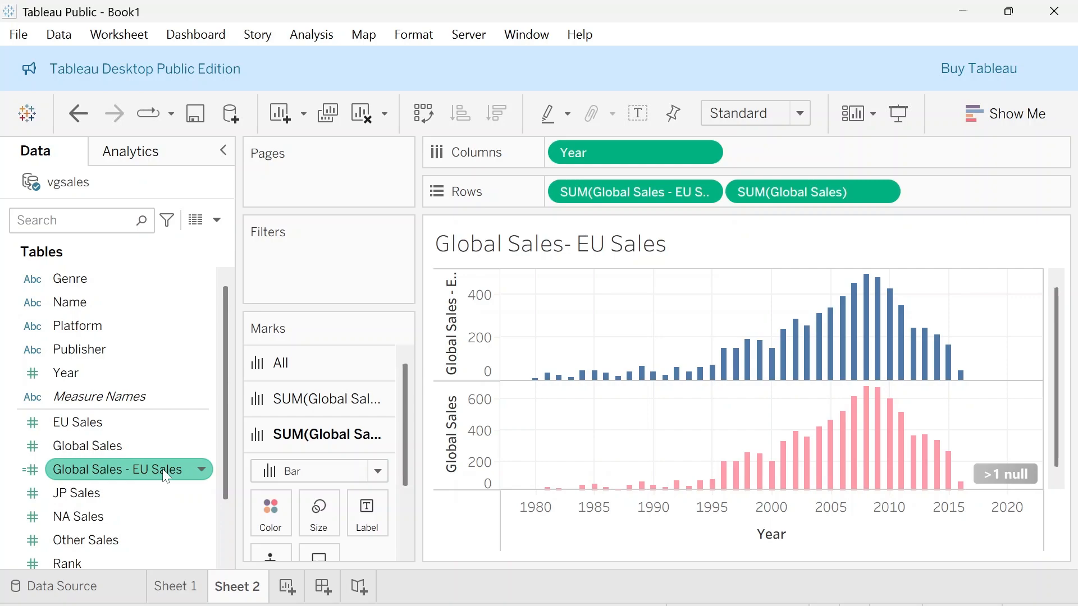
# Add a new worksheet, check the experiment 3 topics in the Word document, and return to Tableau
pyautogui.hotkey('ctrl', 'm')
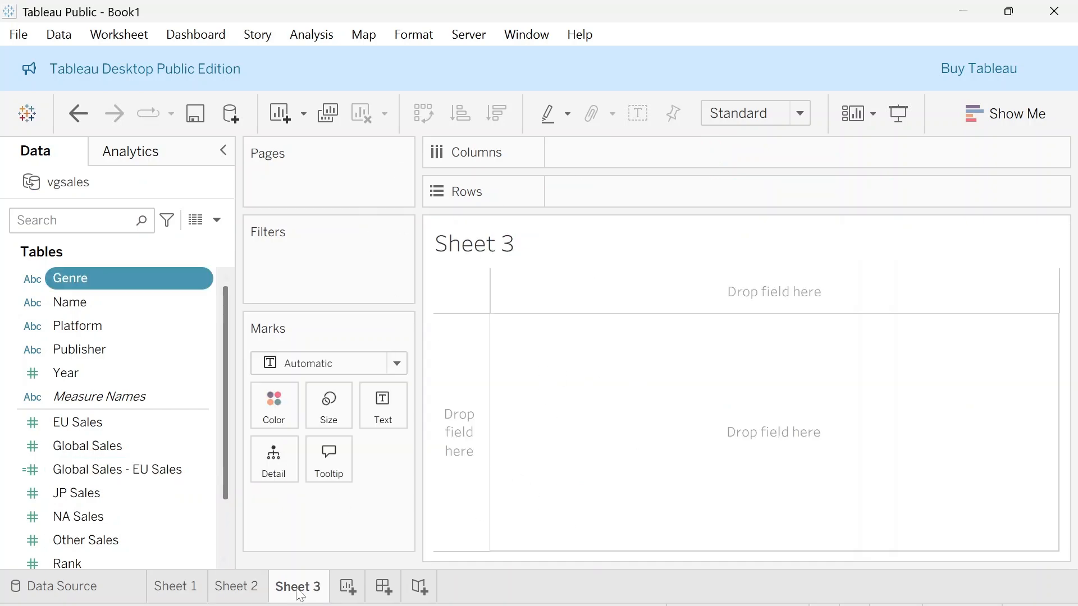
pyautogui.click(582, 605)
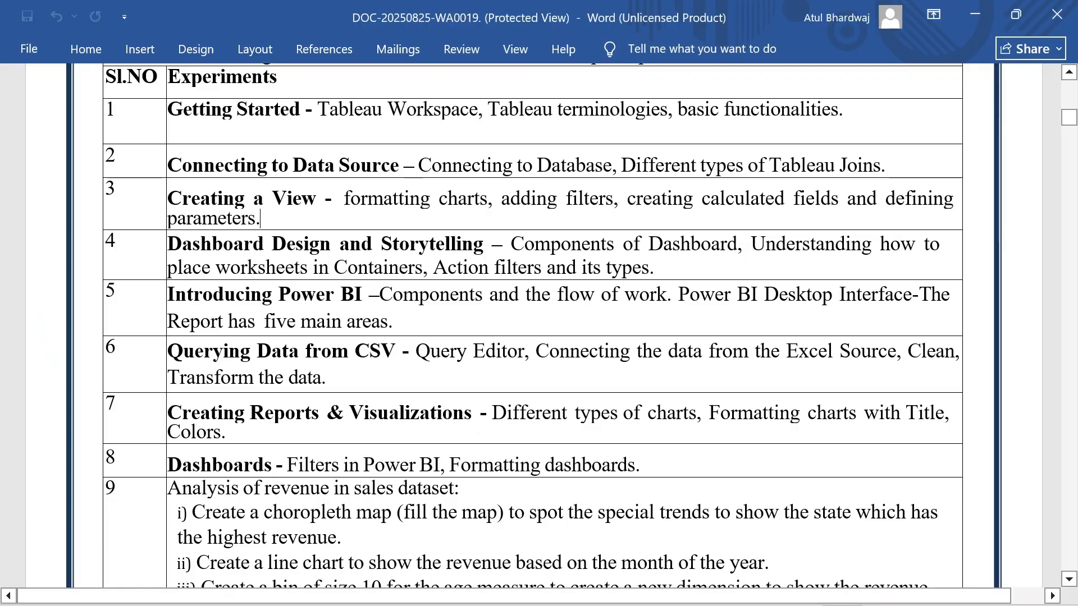
pyautogui.moveTo(884, 200); pyautogui.dragTo(869, 225)
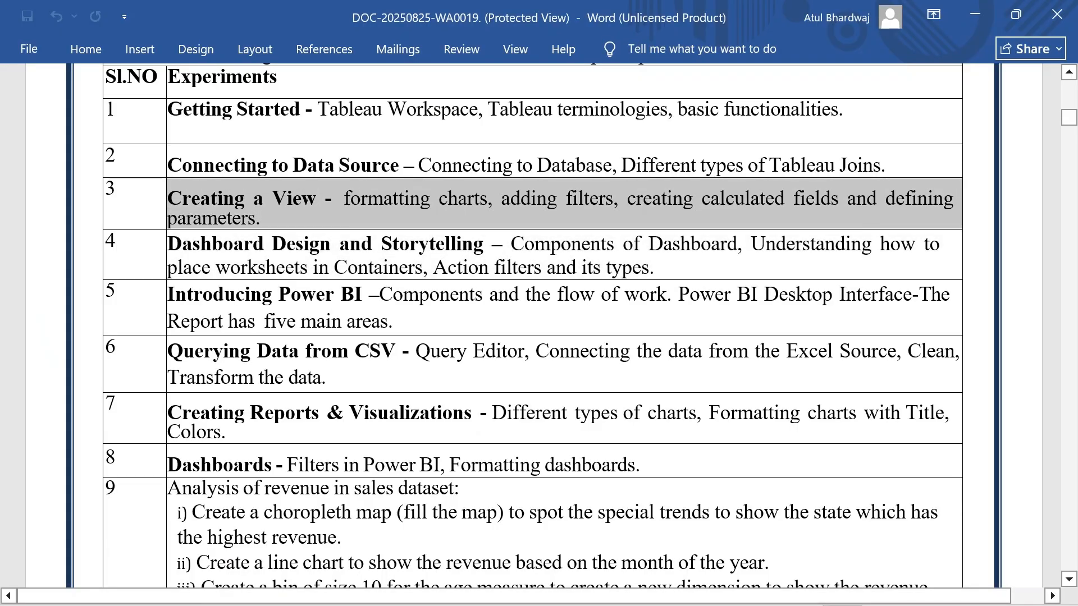
pyautogui.click(268, 219)
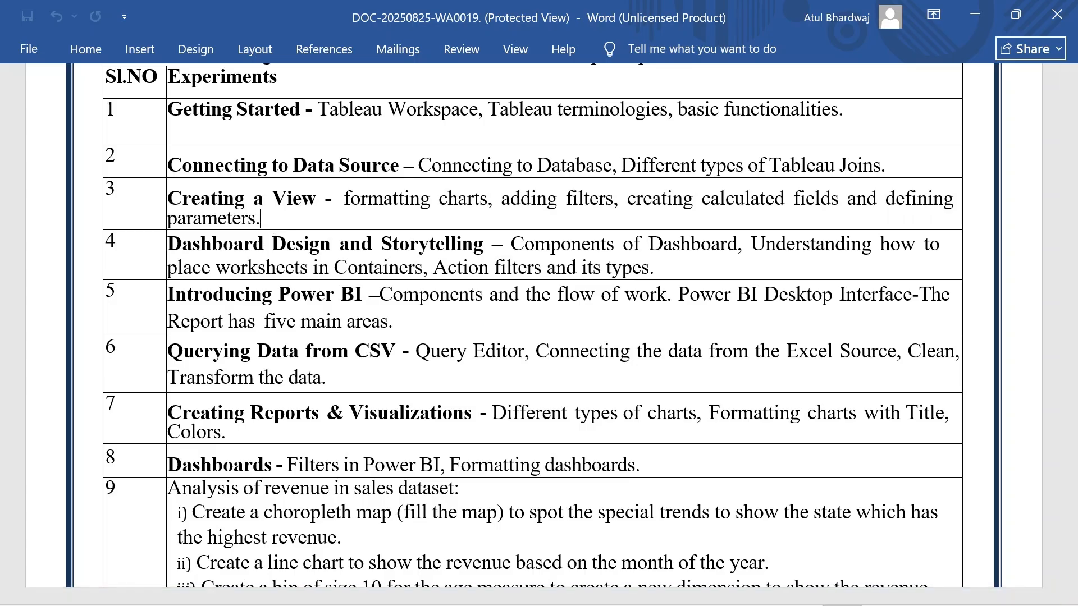
pyautogui.click(668, 603)
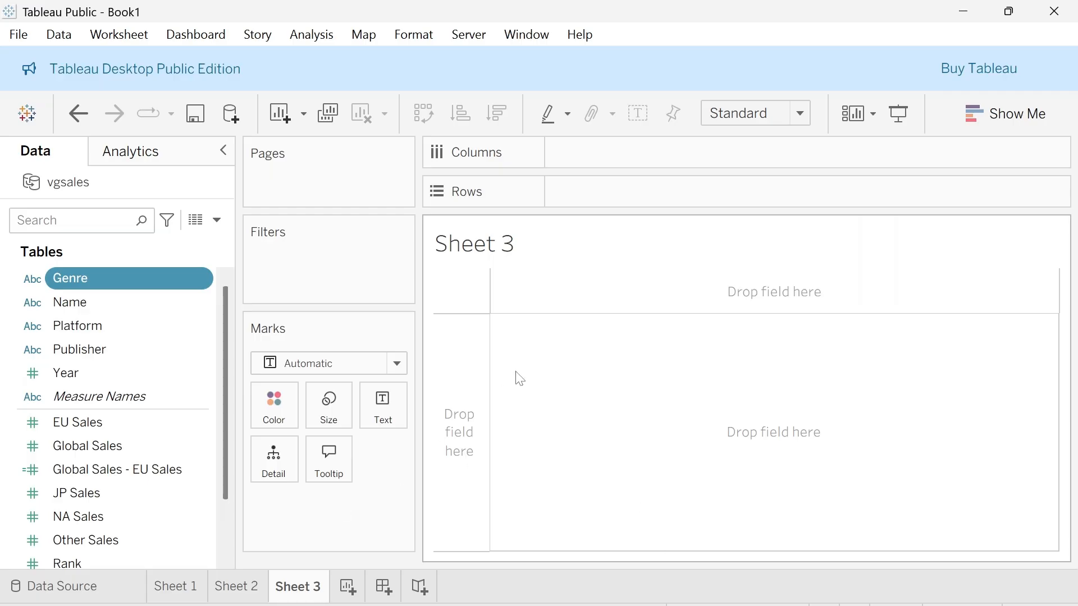
# Start a new parameter from the Genre field and name it "Select Genre"
pyautogui.rightClick(130, 276)
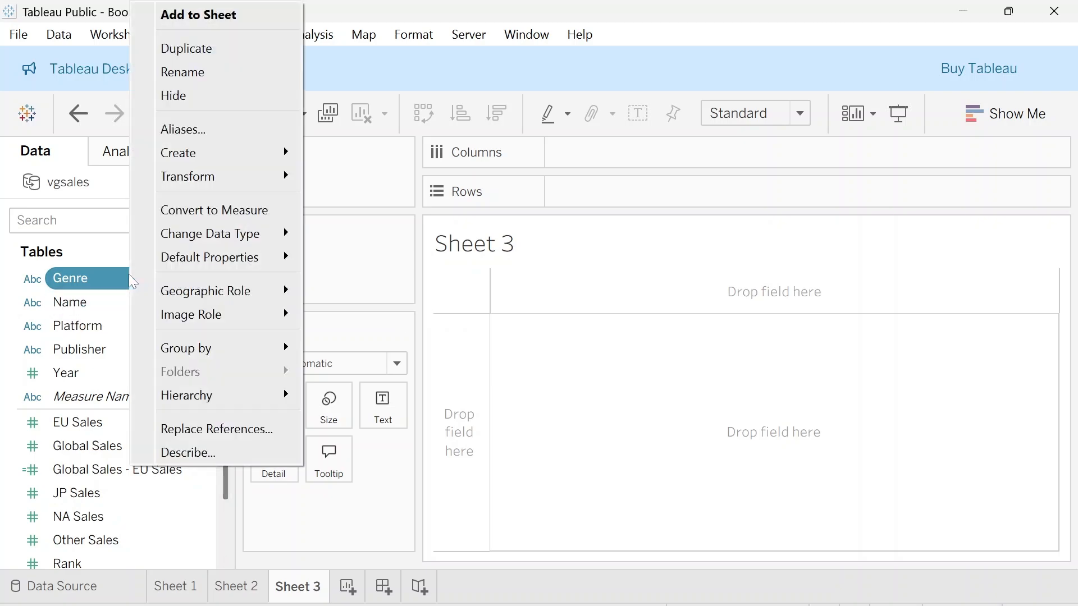
pyautogui.moveTo(214, 152)
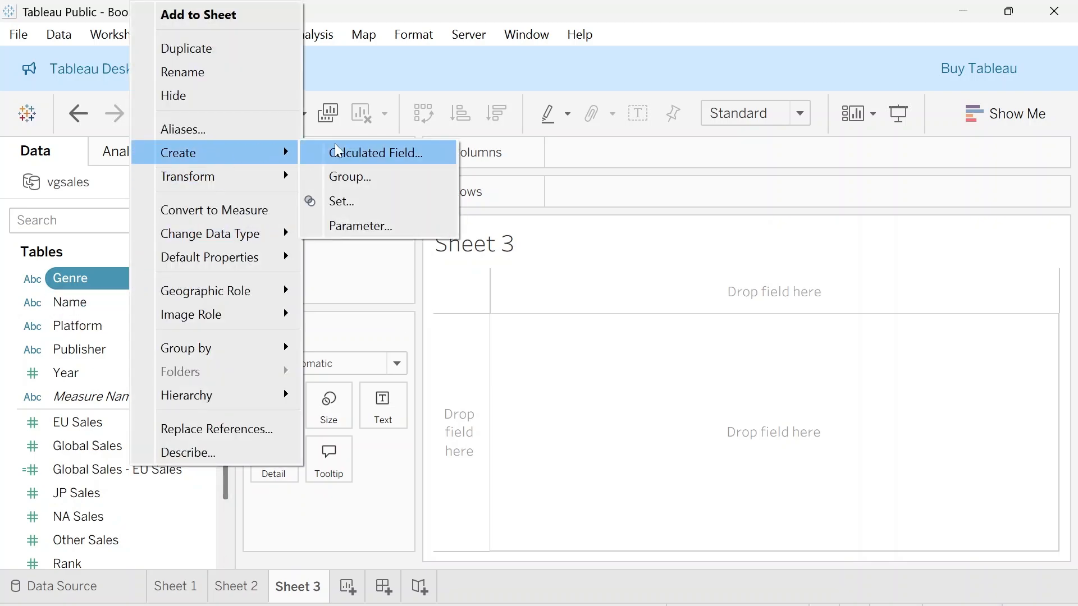
pyautogui.click(366, 223)
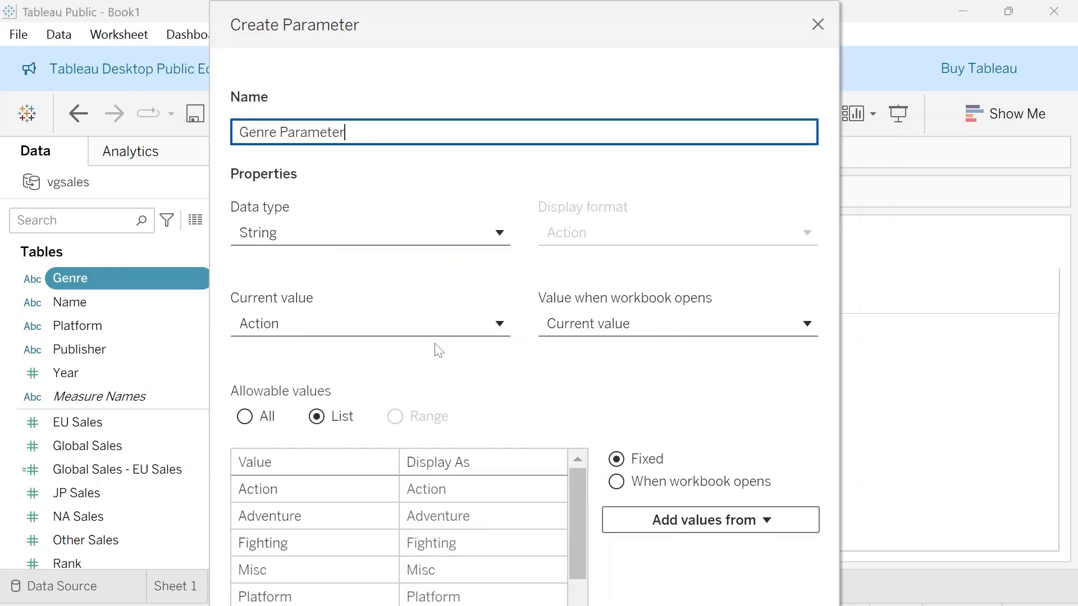
pyautogui.press('BackSpace')
pyautogui.press('BackSpace')
pyautogui.press('BackSpace')
pyautogui.press('BackSpace')
pyautogui.press('BackSpace')
pyautogui.press('BackSpace')
pyautogui.press('BackSpace')
pyautogui.press('BackSpace')
pyautogui.press('BackSpace')
pyautogui.press('BackSpace')
pyautogui.press('BackSpace')
pyautogui.press('BackSpace')
pyautogui.press('BackSpace')
pyautogui.press('BackSpace')
pyautogui.press('capslock')
pyautogui.write('Sel')
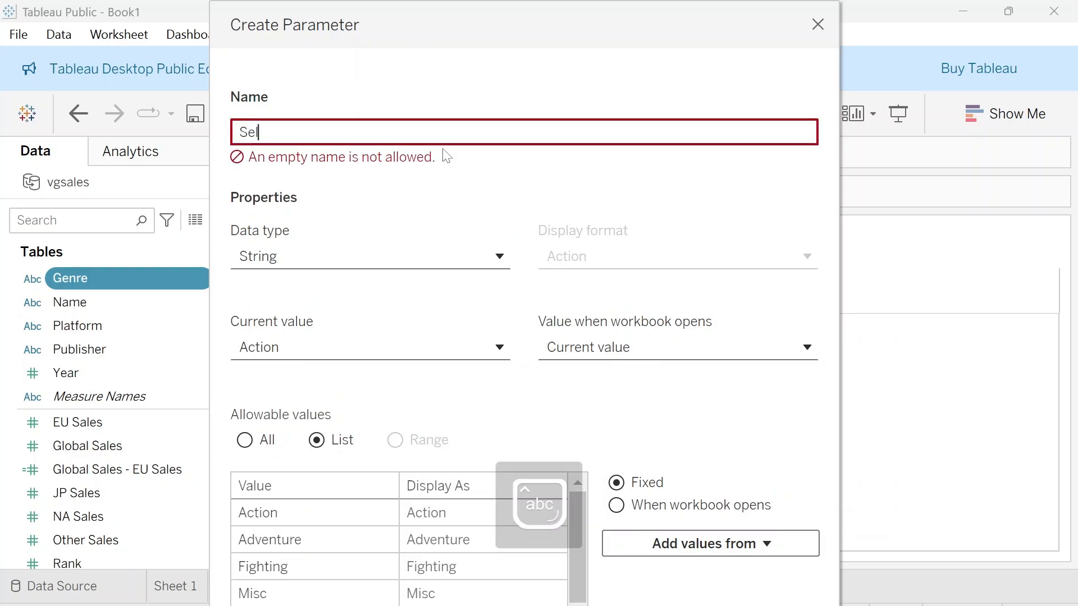
pyautogui.write('ect Genre')
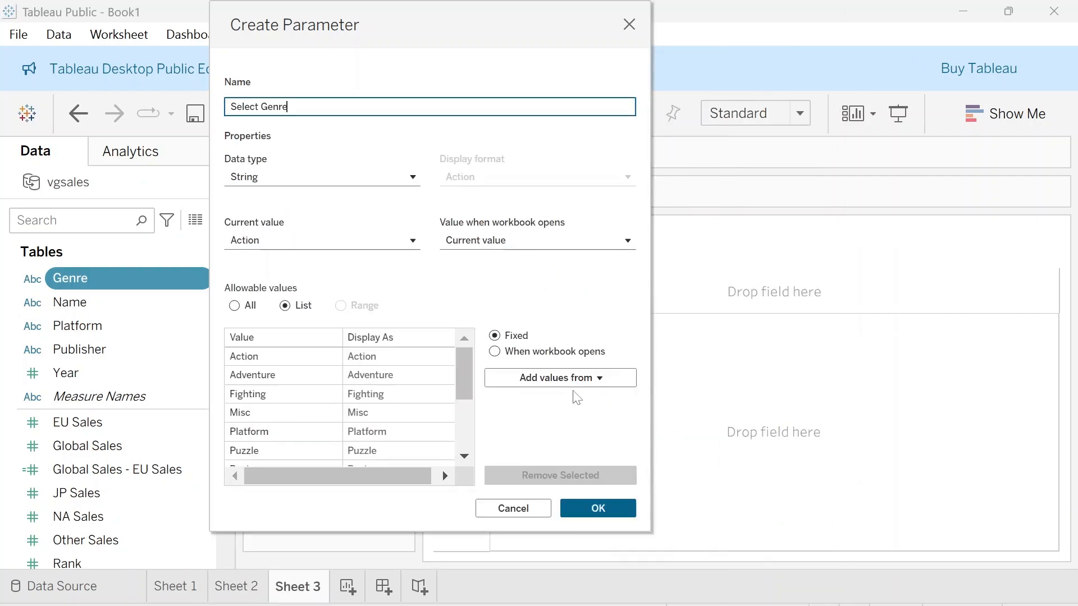
# Clear the parameter's allowable values, keep them as a fixed list, and refill the list from the Genre field
pyautogui.click(234, 306)
pyautogui.click(297, 306)
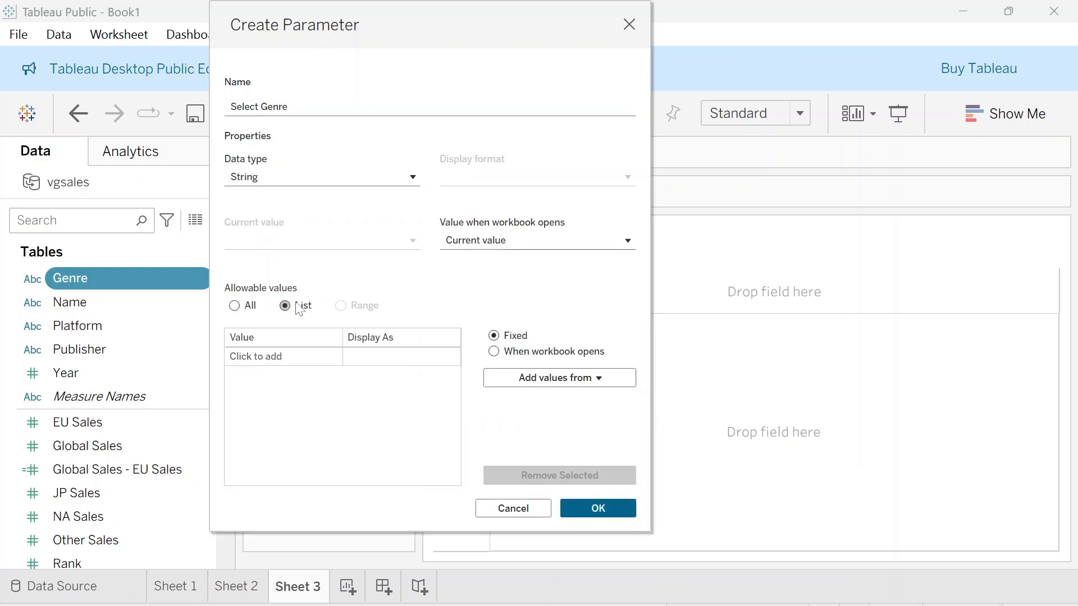
pyautogui.click(514, 354)
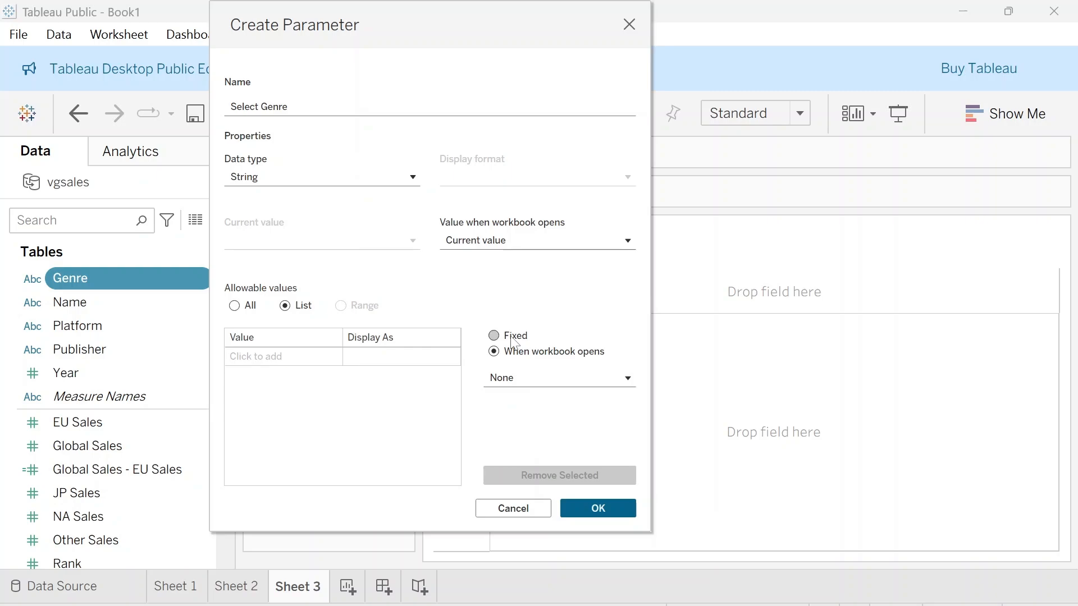
pyautogui.click(512, 337)
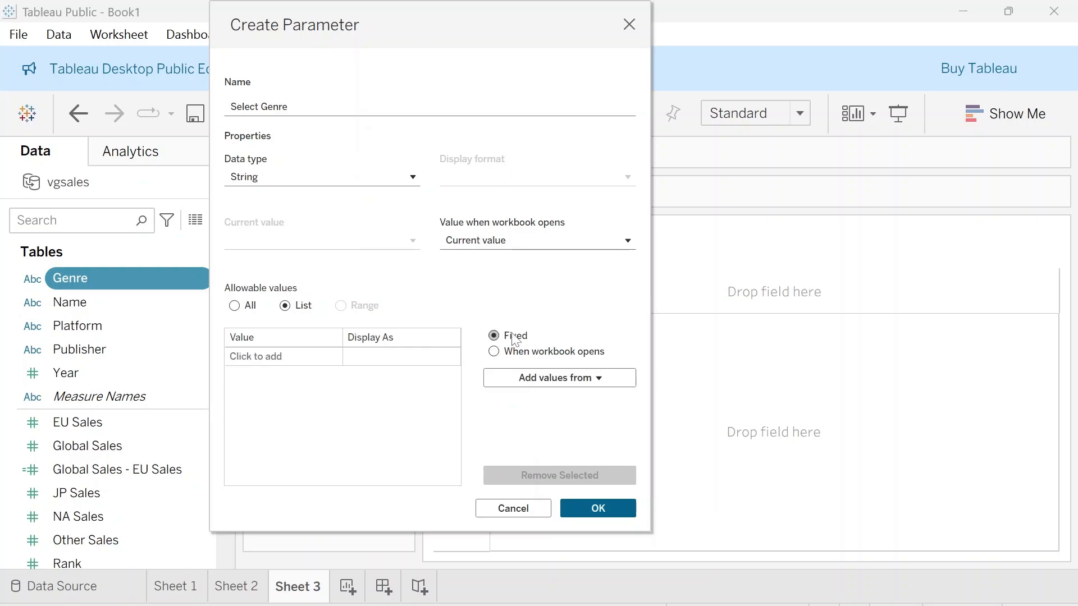
pyautogui.click(564, 226)
pyautogui.click(559, 277)
pyautogui.click(581, 378)
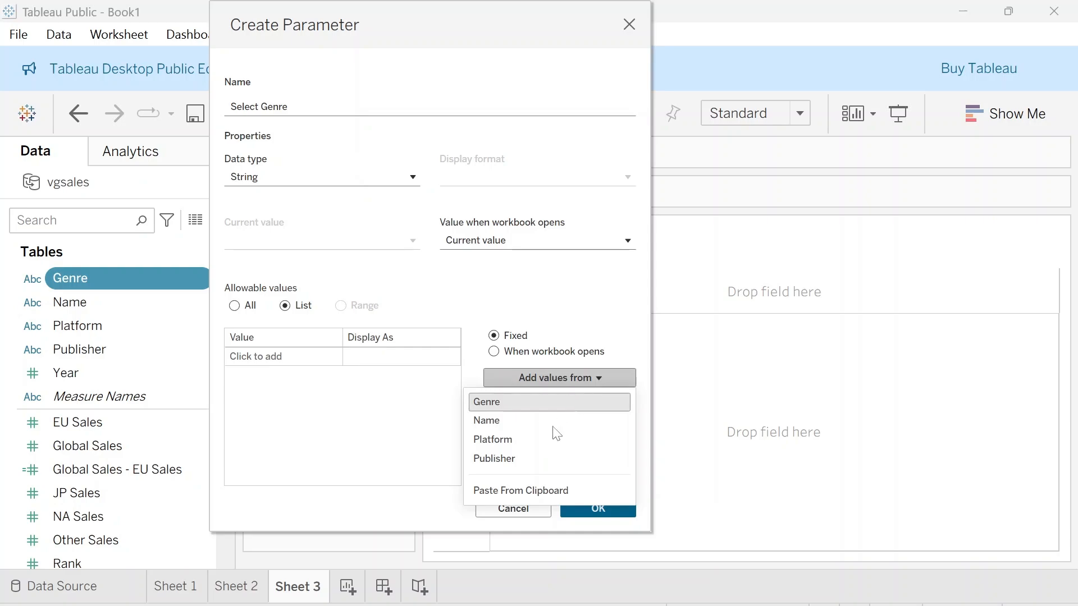
pyautogui.click(500, 404)
# Look through the full list of allowable genre values, including the empty row for adding another value
pyautogui.scroll(3, 362, 387)
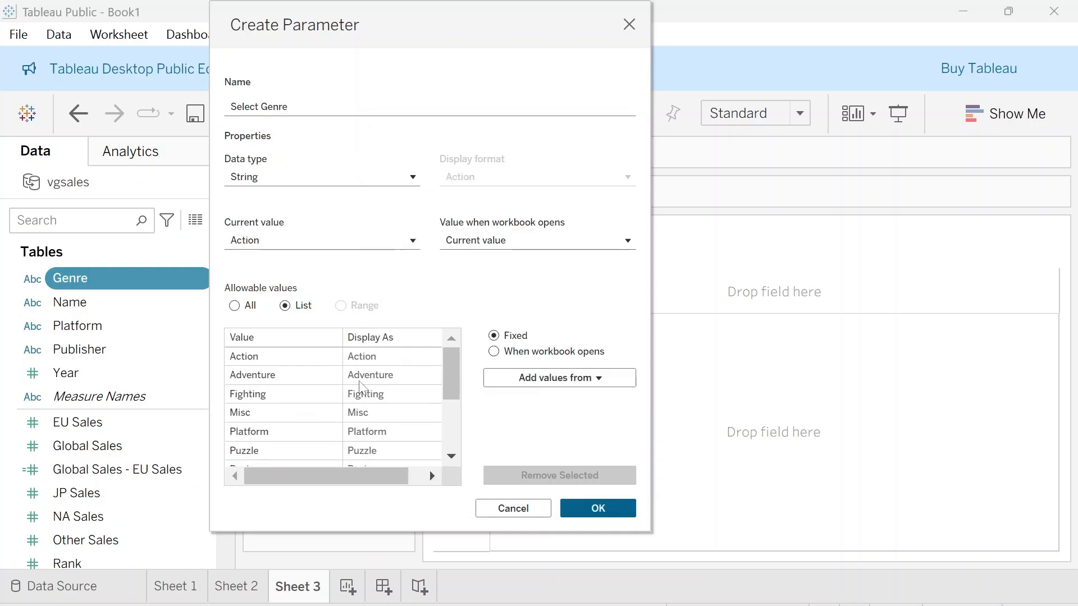
pyautogui.scroll(-3, 362, 387)
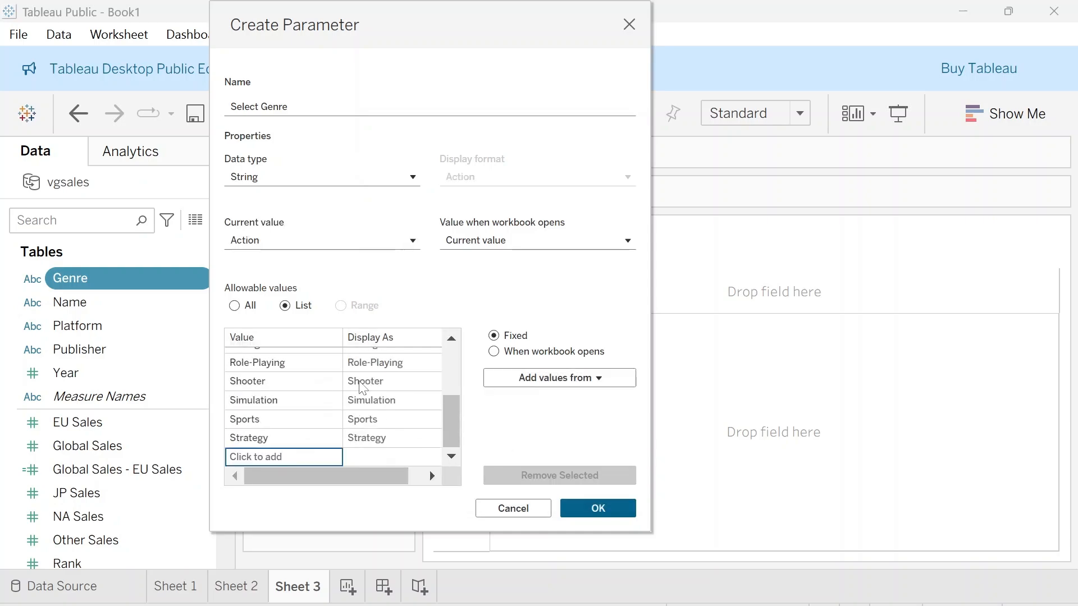
pyautogui.click(323, 434)
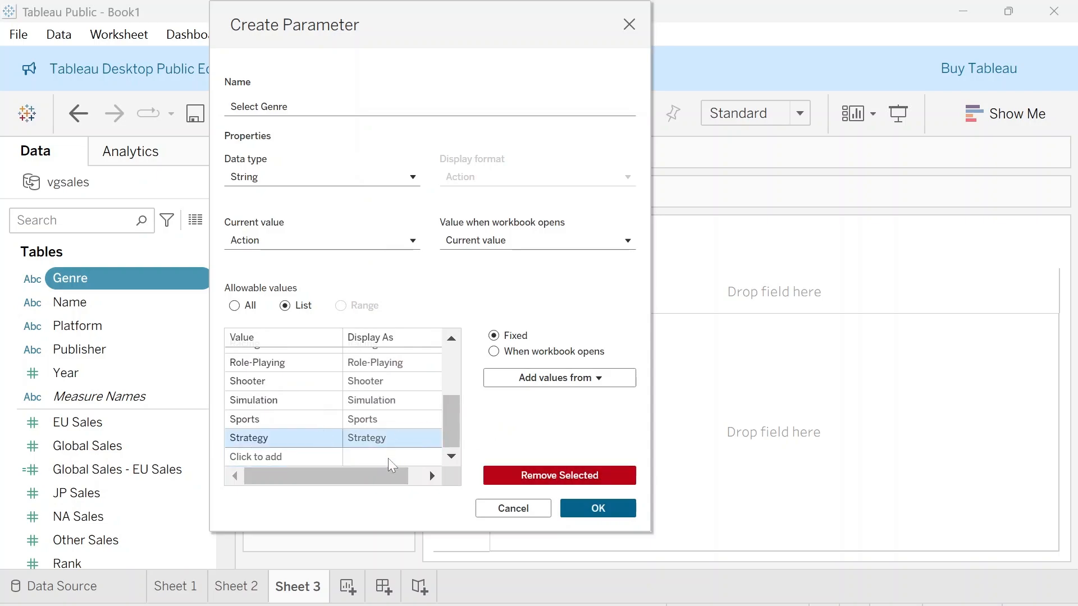
pyautogui.scroll(6, 368, 410)
pyautogui.scroll(-1, 368, 410)
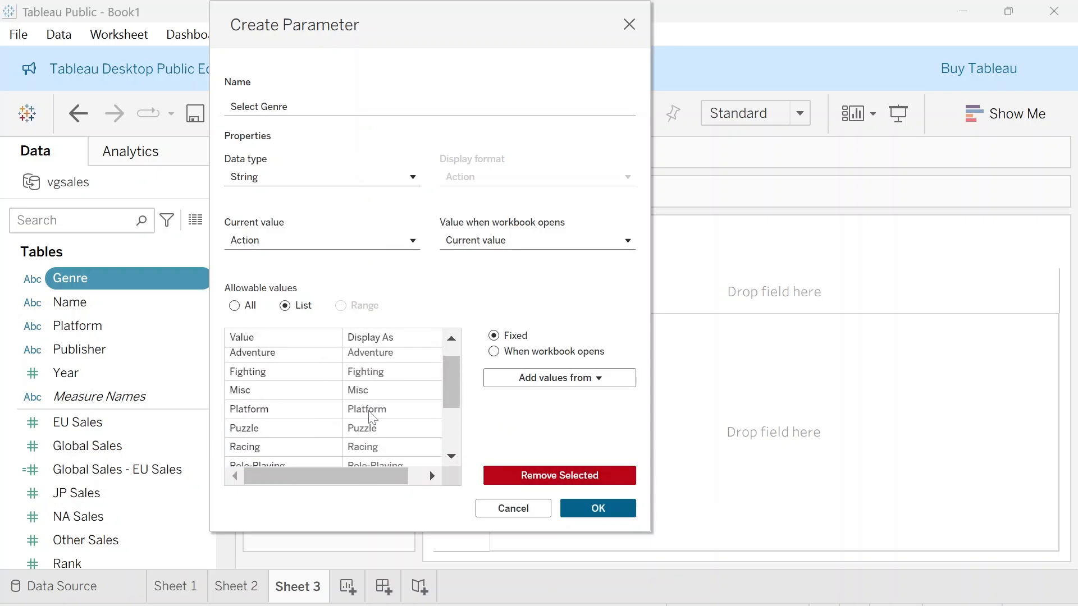
pyautogui.scroll(-3, 422, 425)
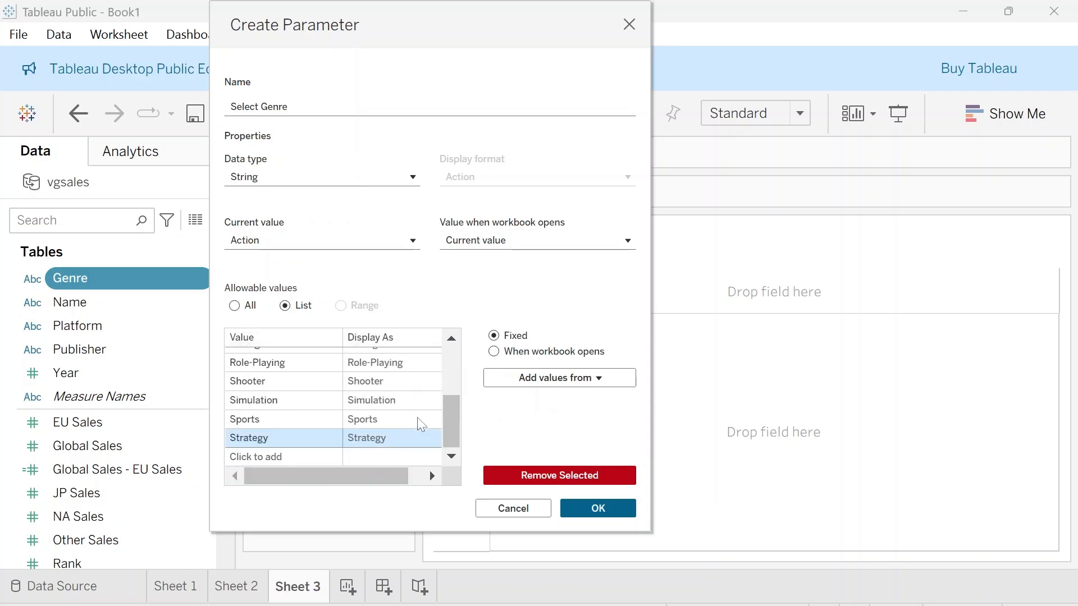
pyautogui.click(416, 457)
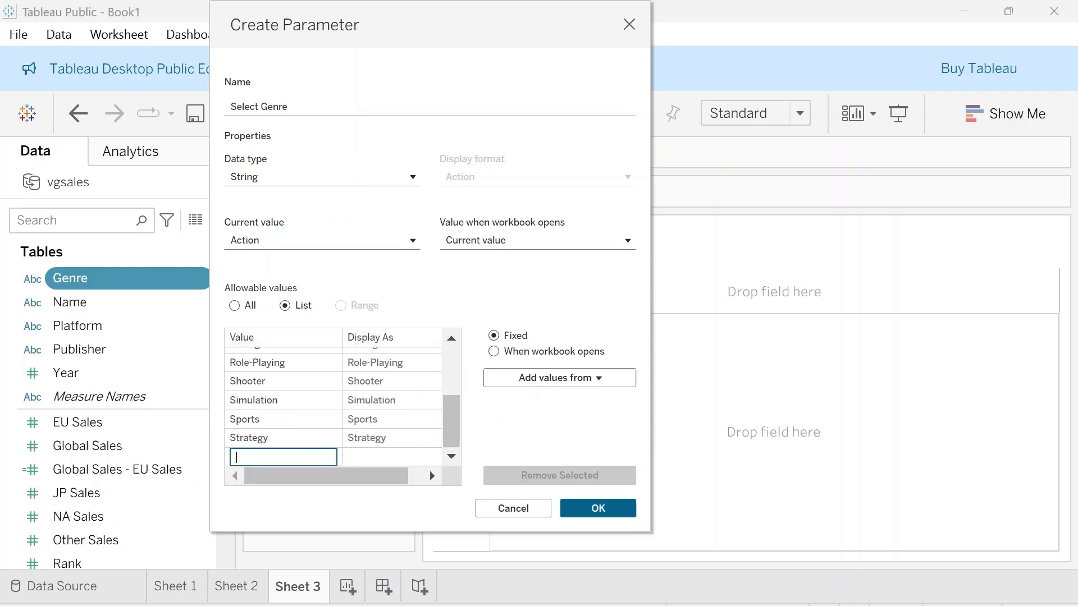
pyautogui.scroll(2, 395, 447)
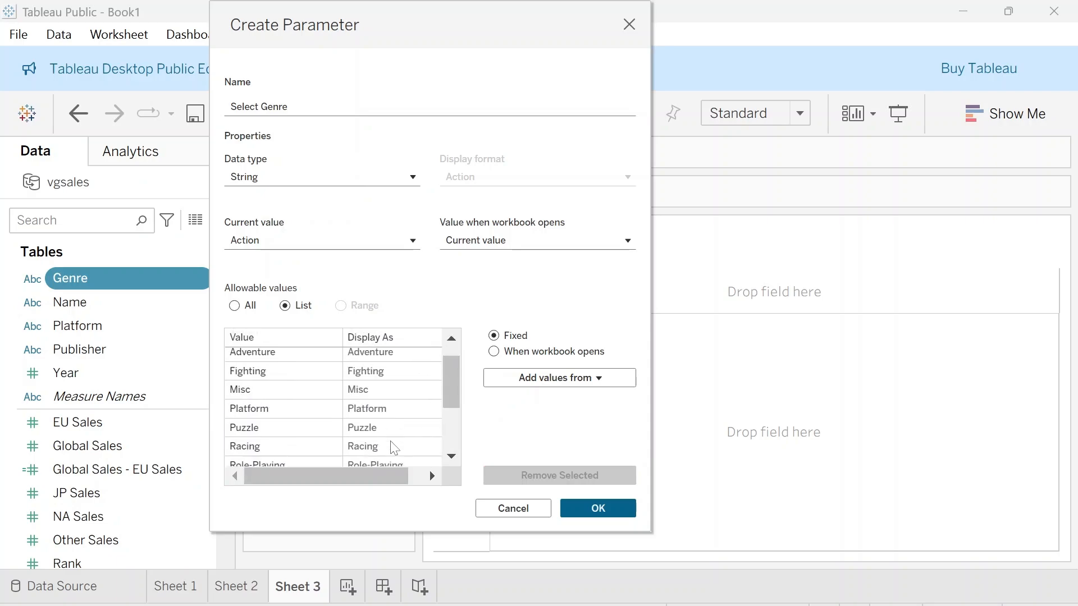
pyautogui.scroll(-2, 394, 447)
pyautogui.scroll(3, 400, 413)
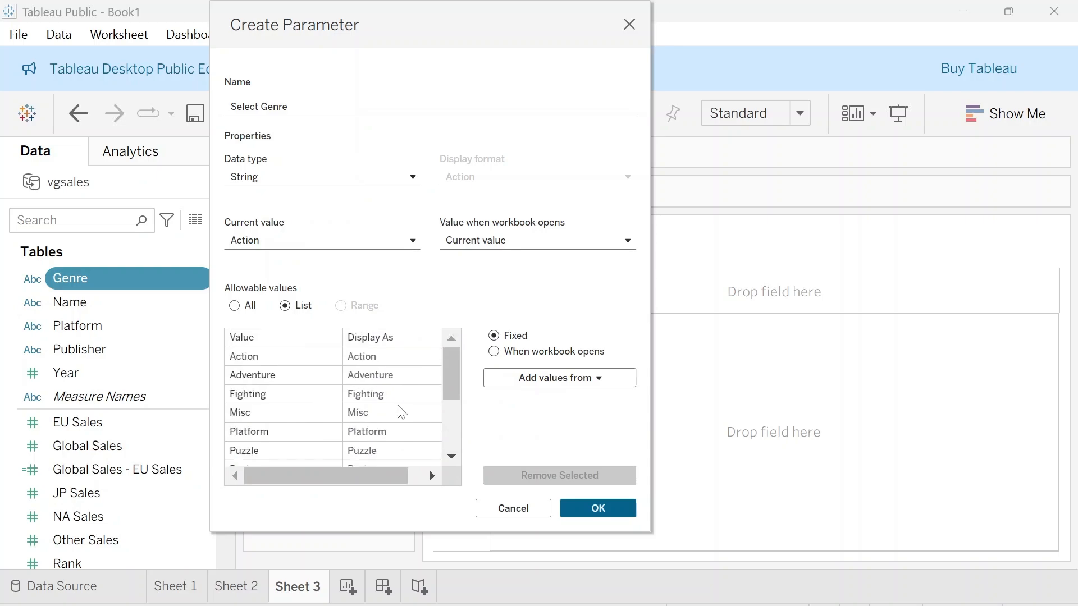
pyautogui.scroll(-3, 400, 413)
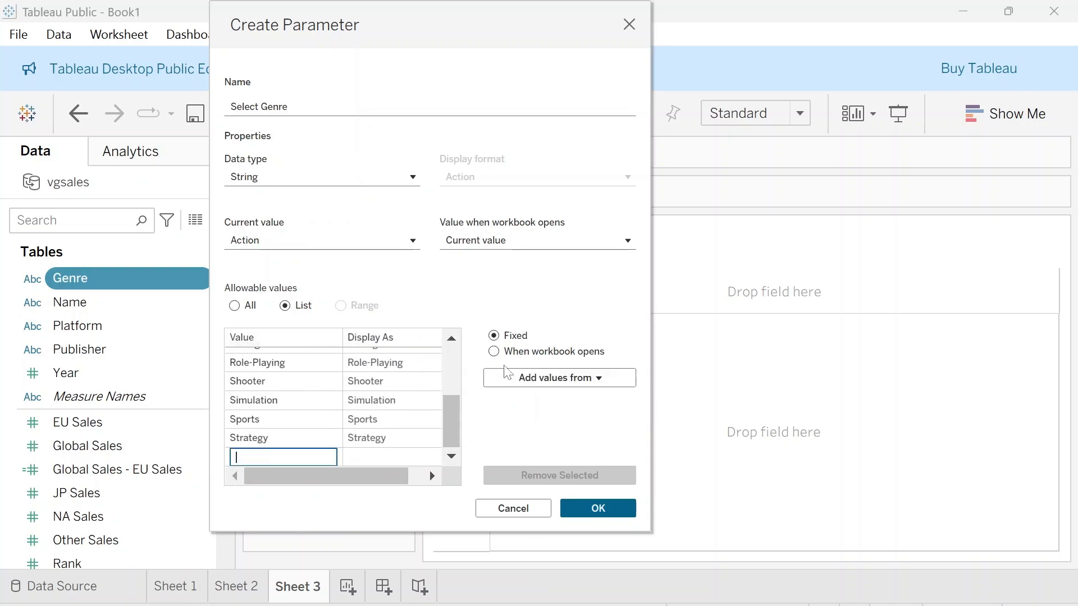
# Save the Select Genre parameter and start a calculated field from the Genre field, named "Sales by Genre"
pyautogui.click(613, 515)
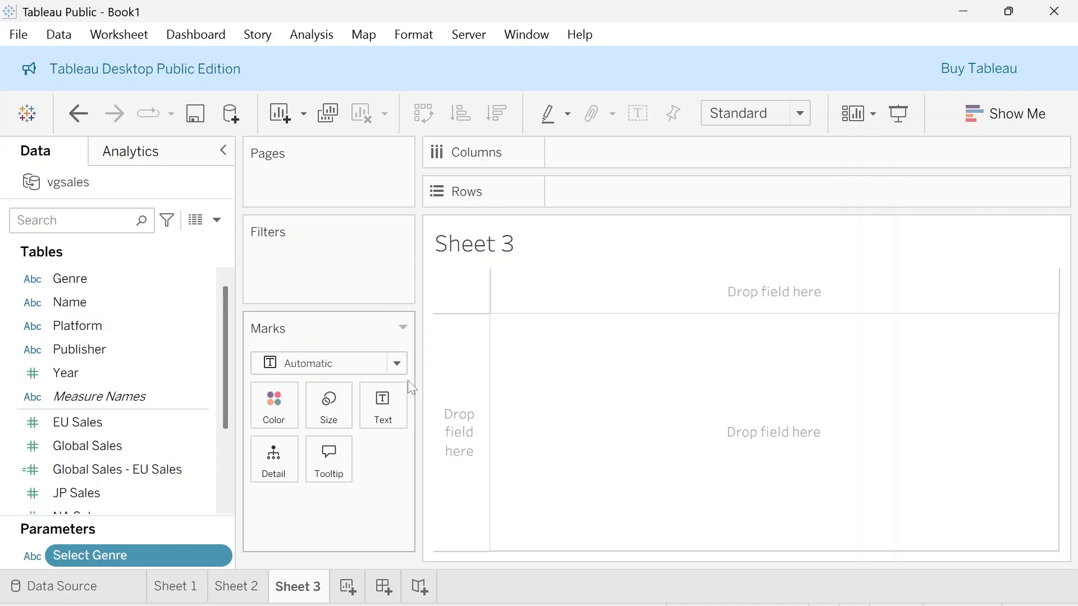
pyautogui.rightClick(112, 281)
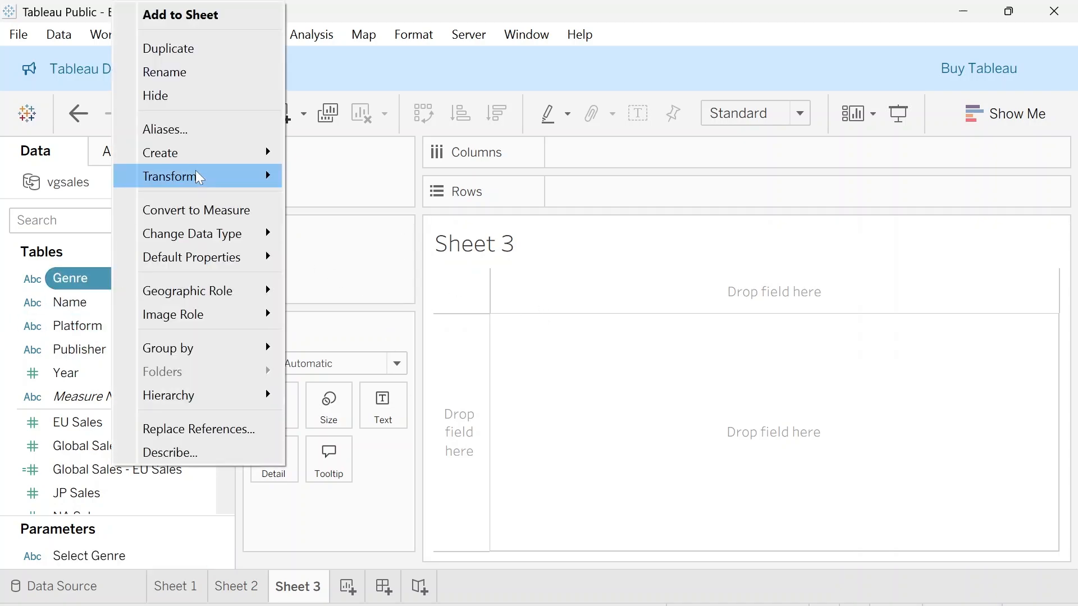
pyautogui.moveTo(199, 160)
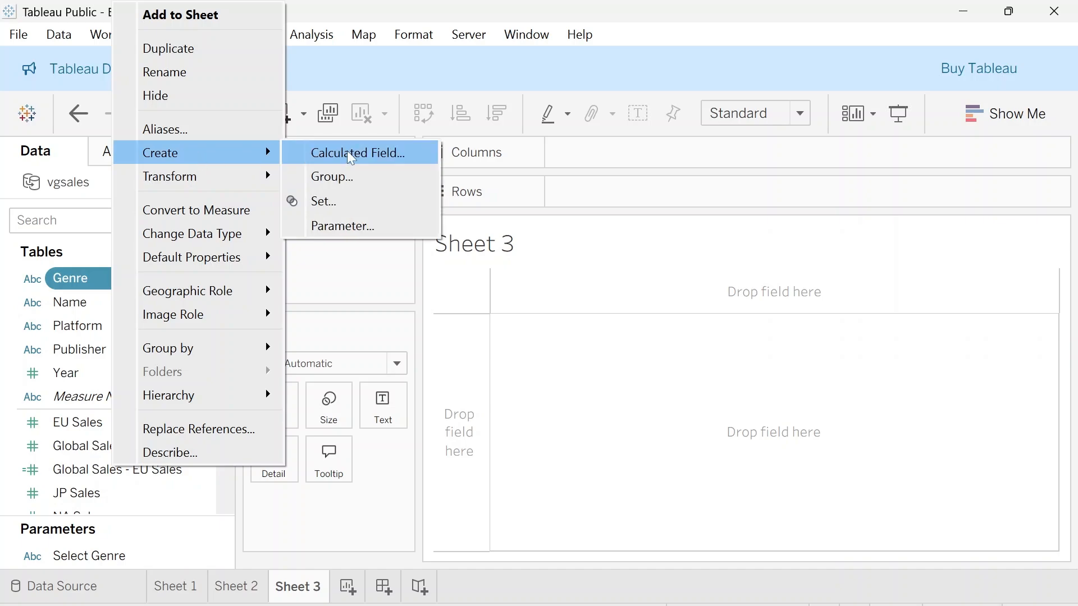
pyautogui.click(344, 151)
pyautogui.press('BackSpace')
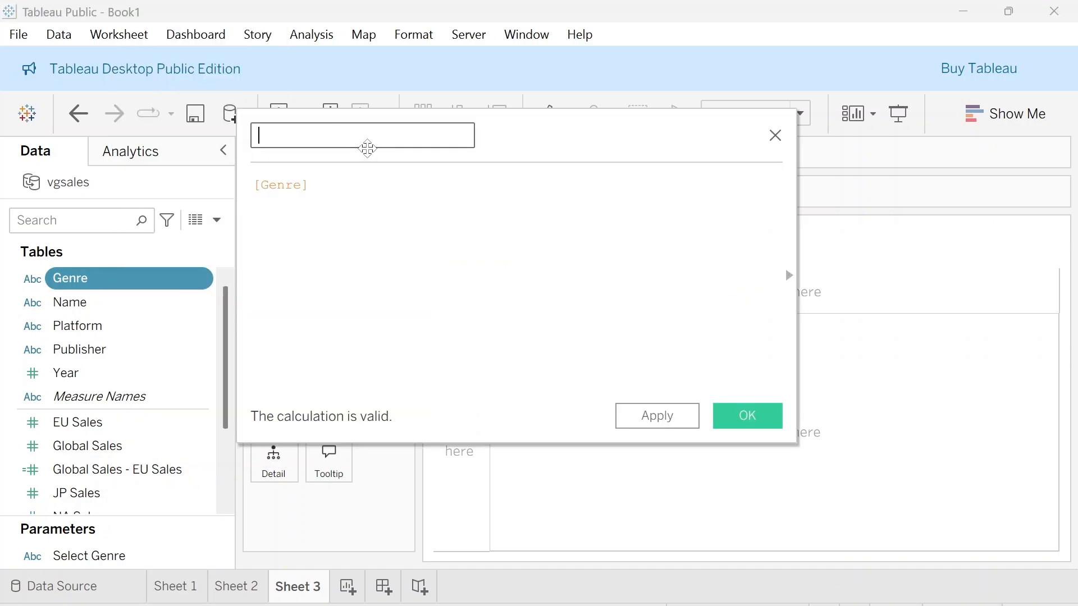
pyautogui.write('Sales')
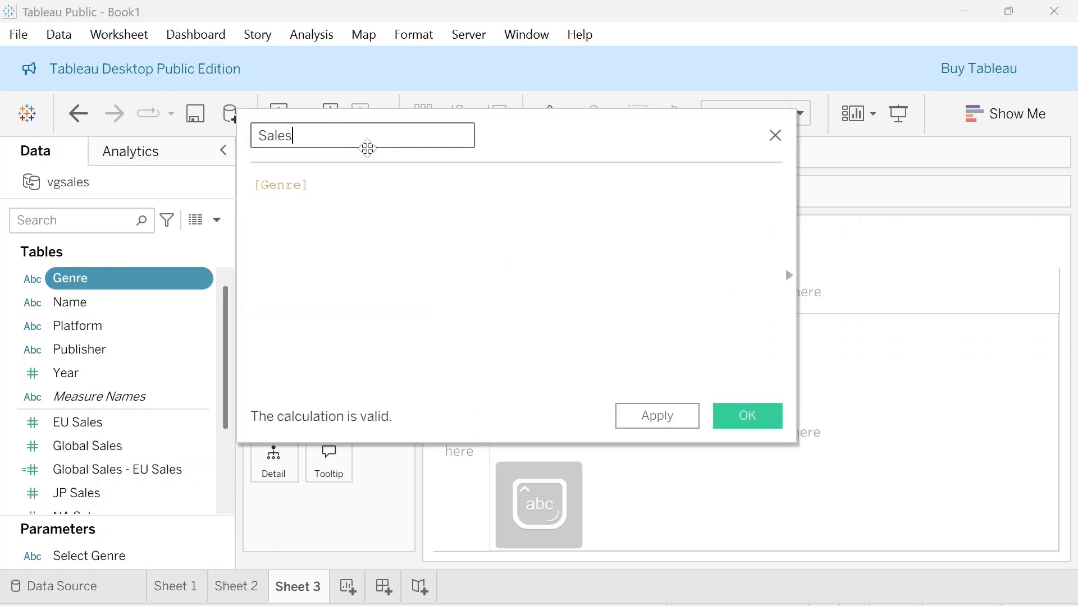
pyautogui.write(' by Ge')
# Write the opening condition of the Sales by Genre formula as IF [Genre]=[Select Genre]
pyautogui.press('Tab')
pyautogui.press('Left')
pyautogui.press('Left')
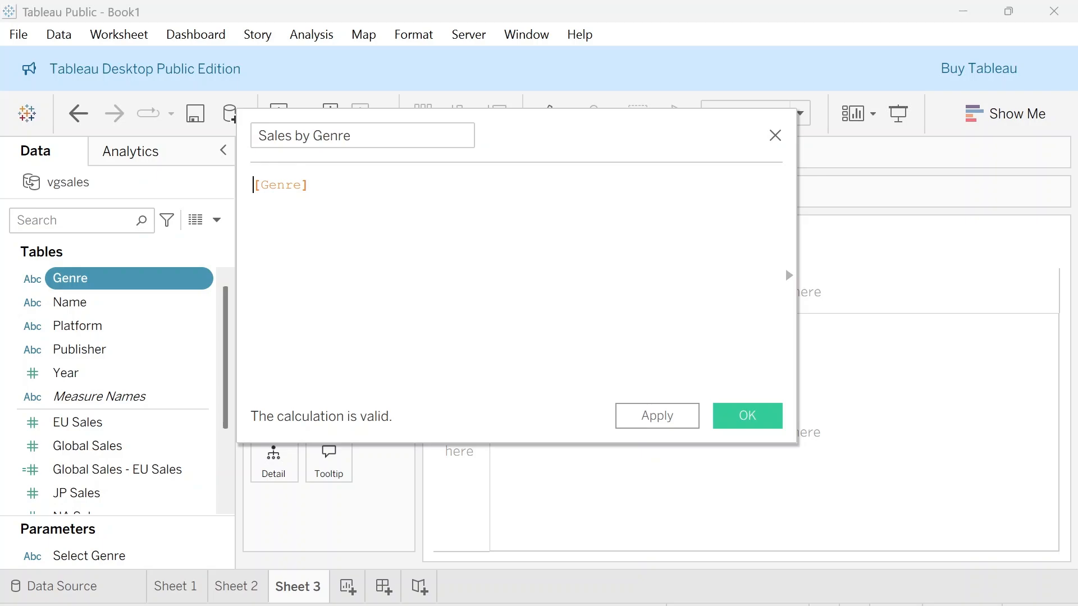
pyautogui.press('capslock')
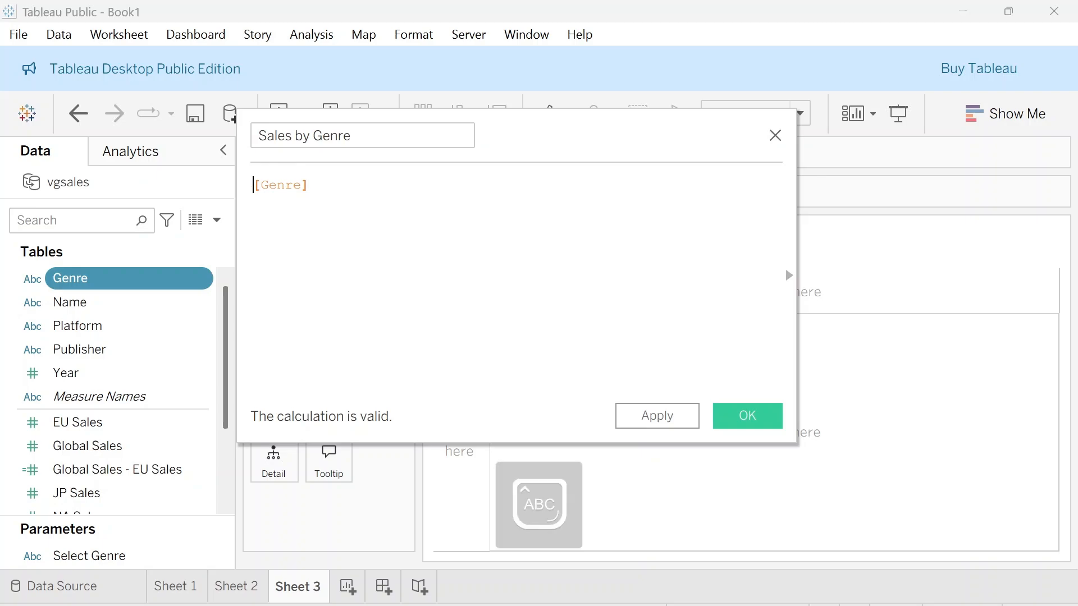
pyautogui.write('IF [Genre]')
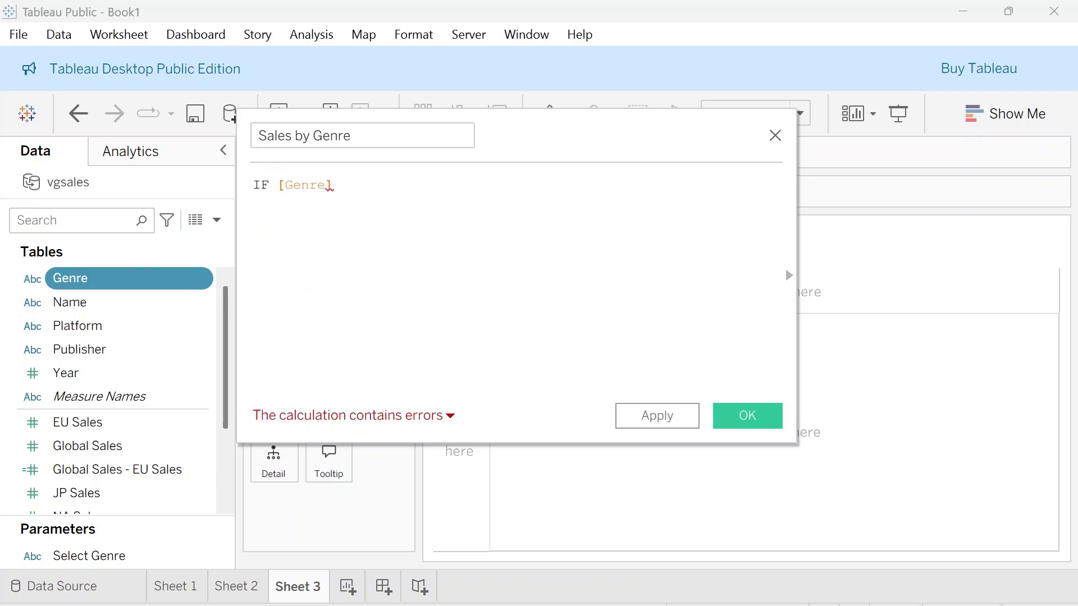
pyautogui.write('=')
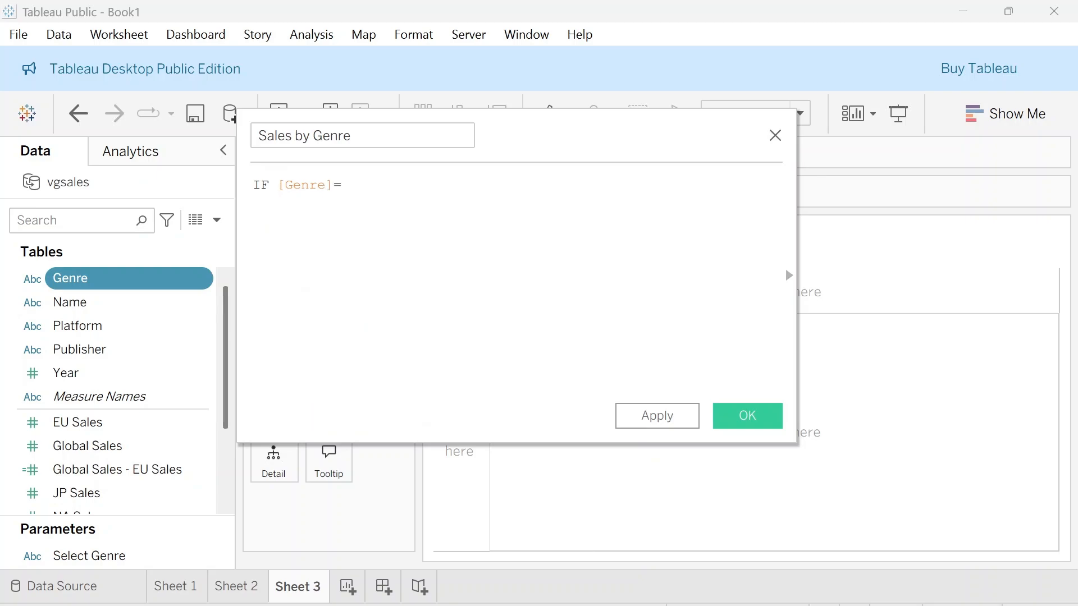
pyautogui.write('[SE')
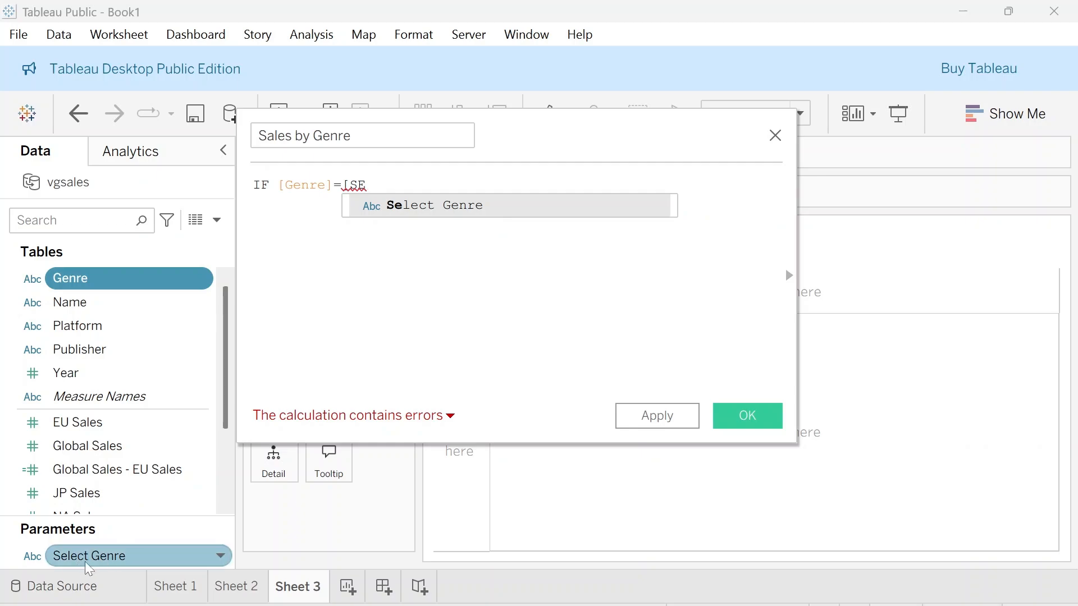
pyautogui.press('Return')
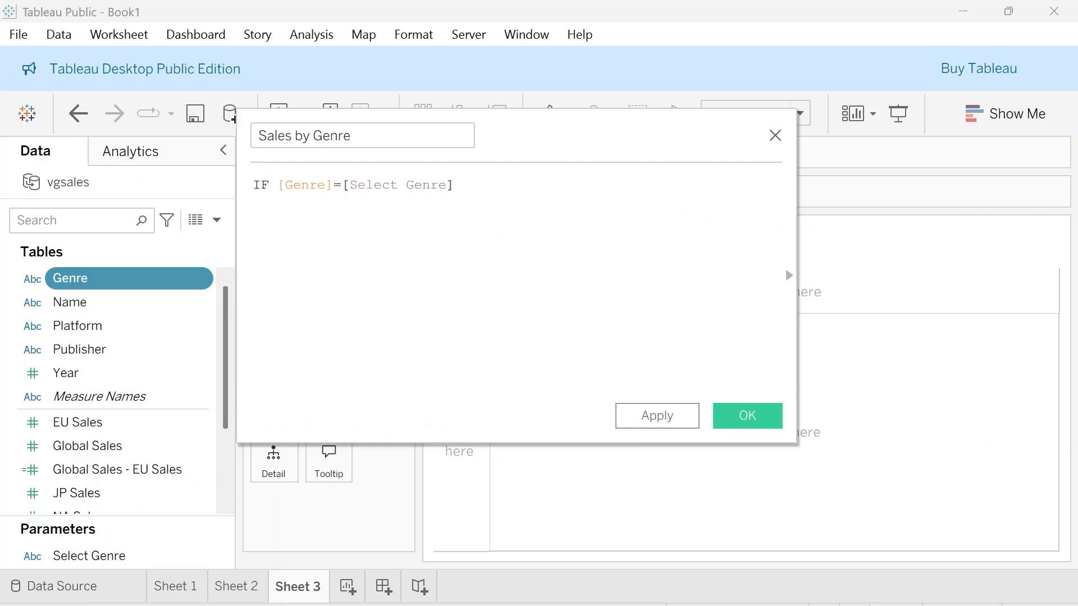
# Complete the formula with THEN [Global Sales] ELSE 0 END and save the calculated field
pyautogui.write('THEN [G')
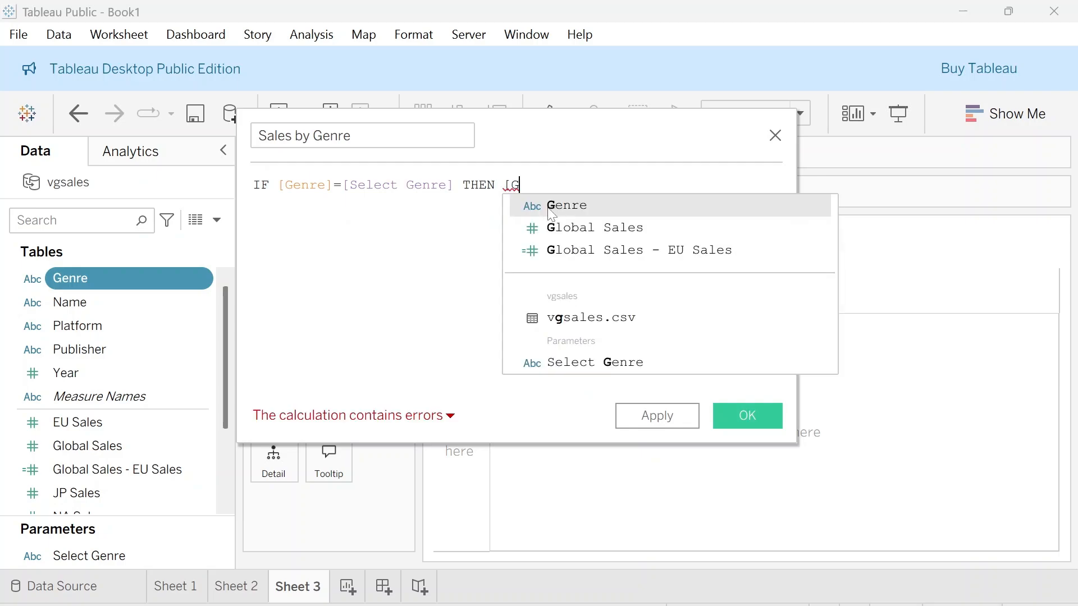
pyautogui.press('Down')
pyautogui.press('Down')
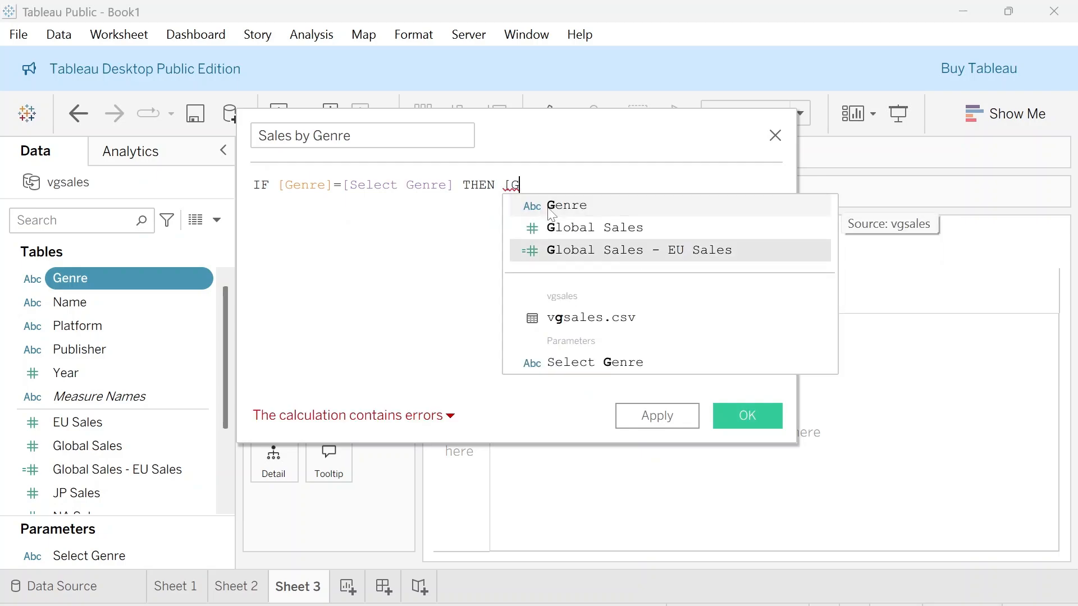
pyautogui.press('Up')
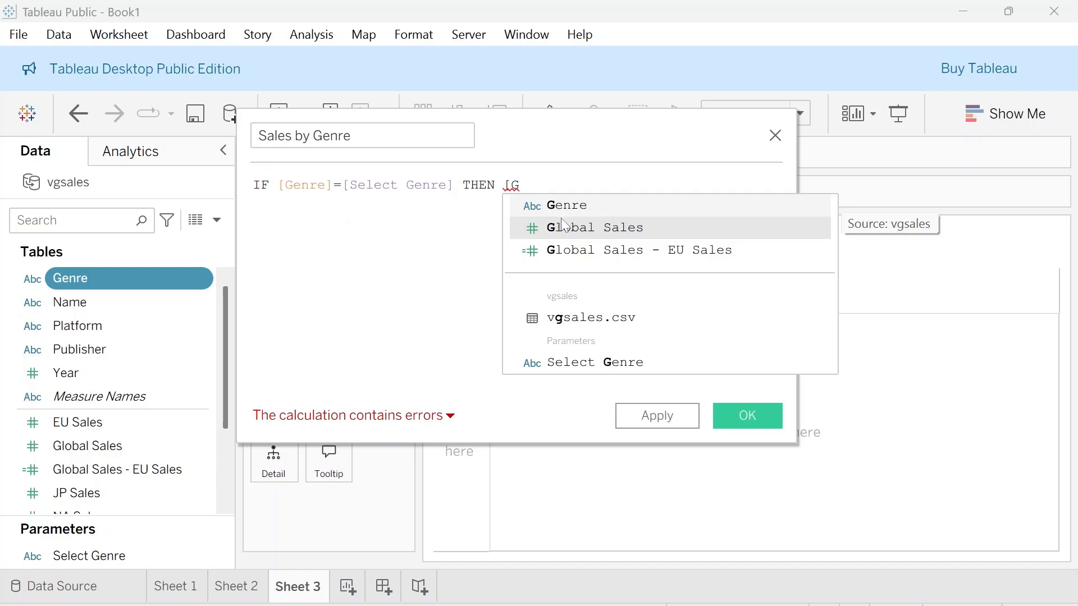
pyautogui.click(563, 227)
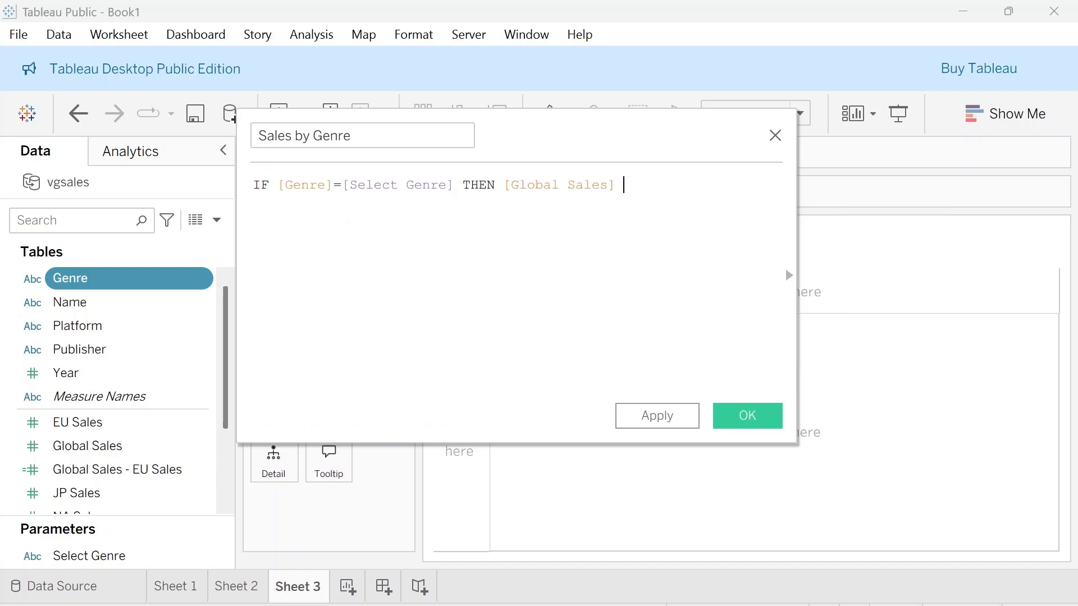
pyautogui.write('ELSE 0 END')
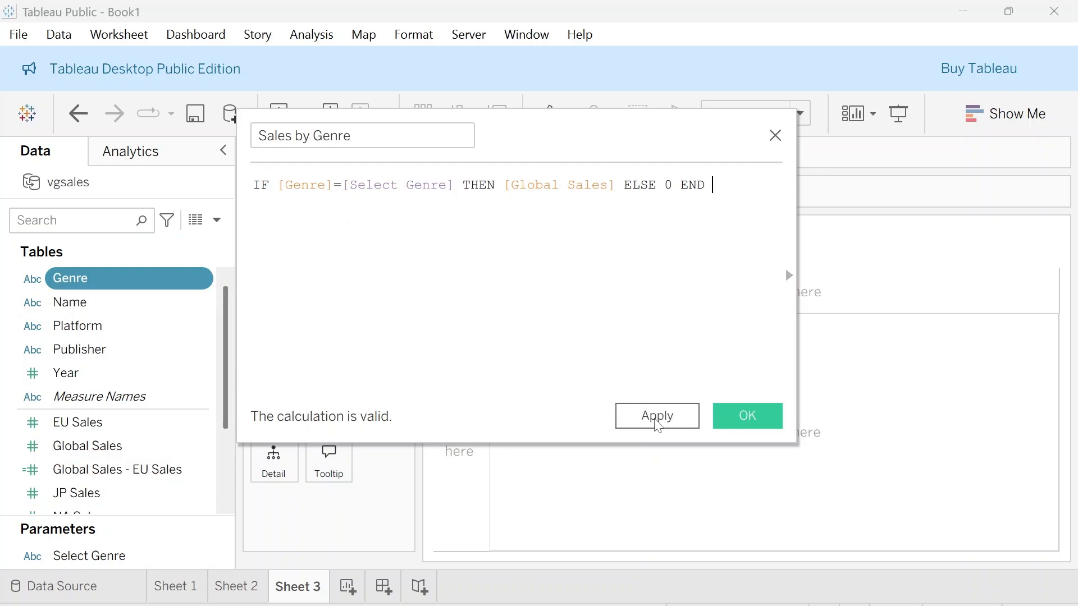
pyautogui.click(657, 418)
pyautogui.click(747, 416)
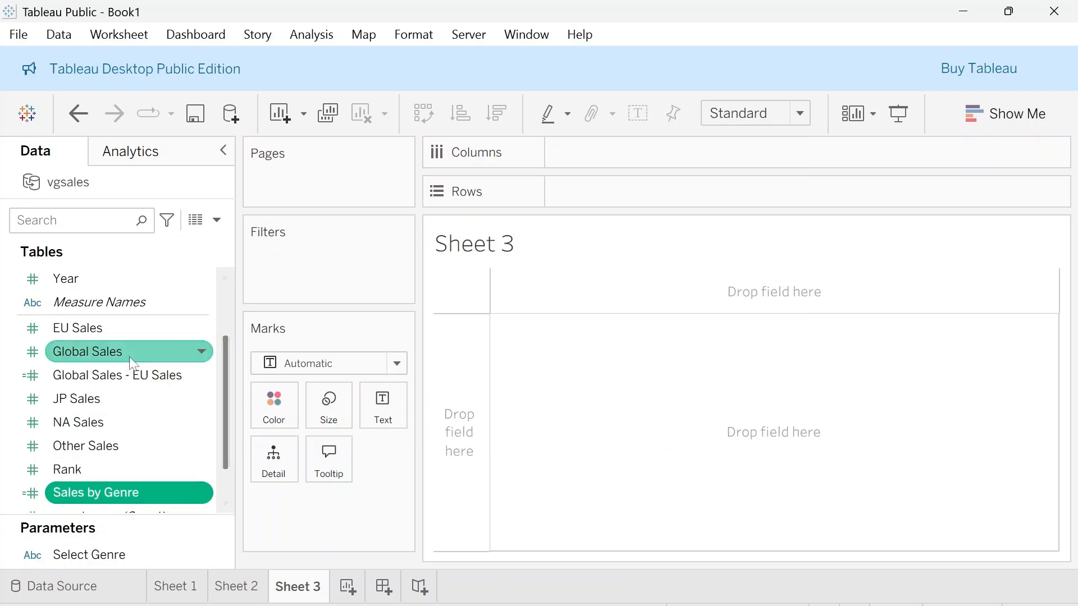
# Build a line chart on Sheet 3 with Year as columns and Sales by Genre as rows
pyautogui.scroll(2, 132, 362)
pyautogui.scroll(-3, 133, 365)
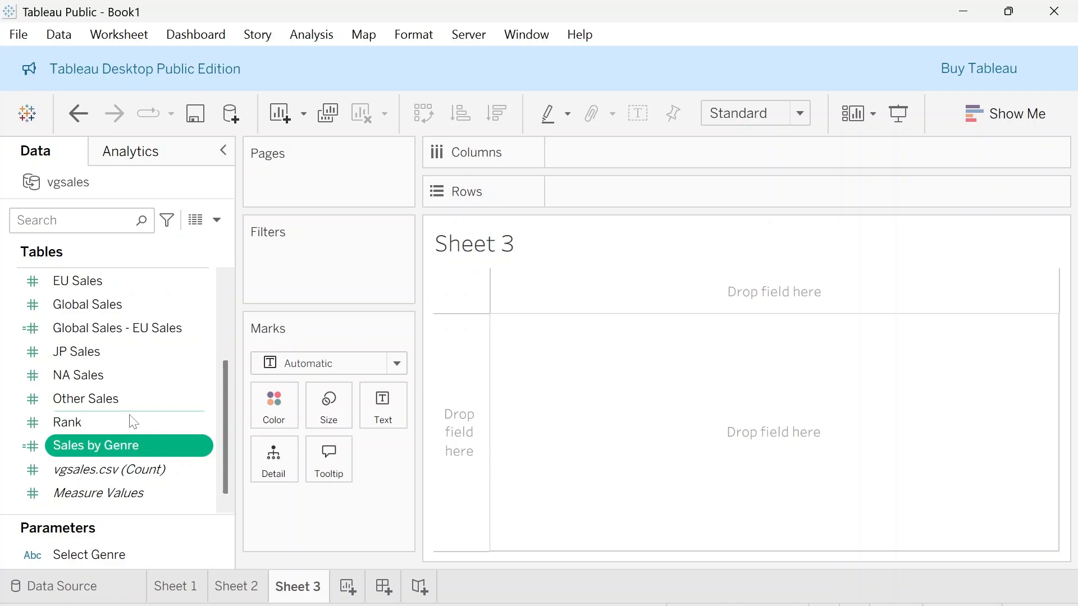
pyautogui.scroll(3, 133, 421)
pyautogui.scroll(-2, 133, 421)
pyautogui.scroll(-2, 132, 422)
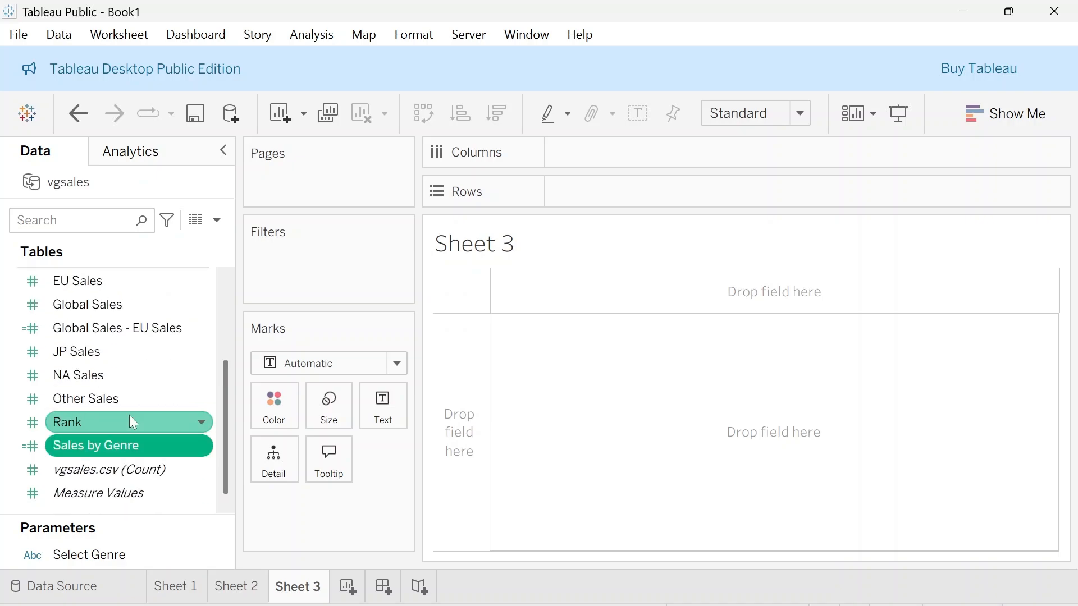
pyautogui.scroll(3, 132, 422)
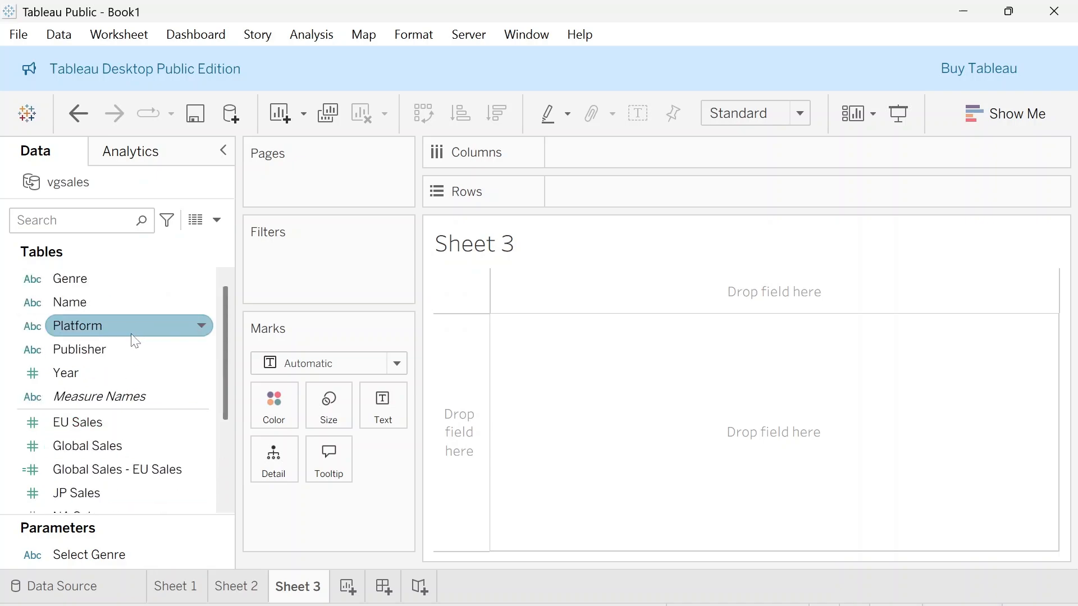
pyautogui.moveTo(107, 373)
pyautogui.mouseDown()
pyautogui.moveTo(763, 140)
pyautogui.moveTo(743, 148)
pyautogui.mouseUp()
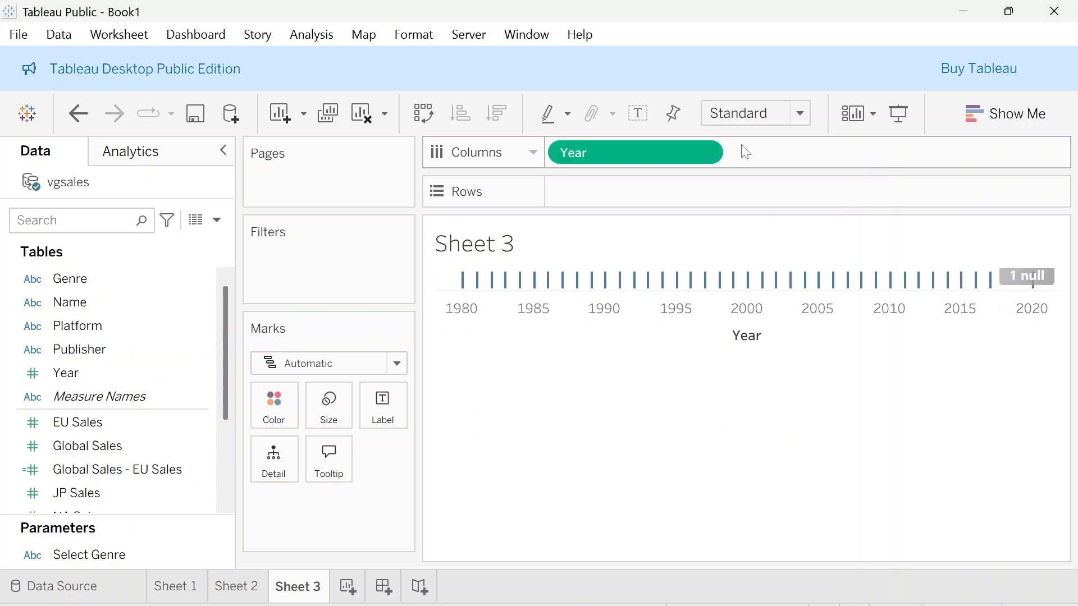
pyautogui.scroll(-3, 193, 435)
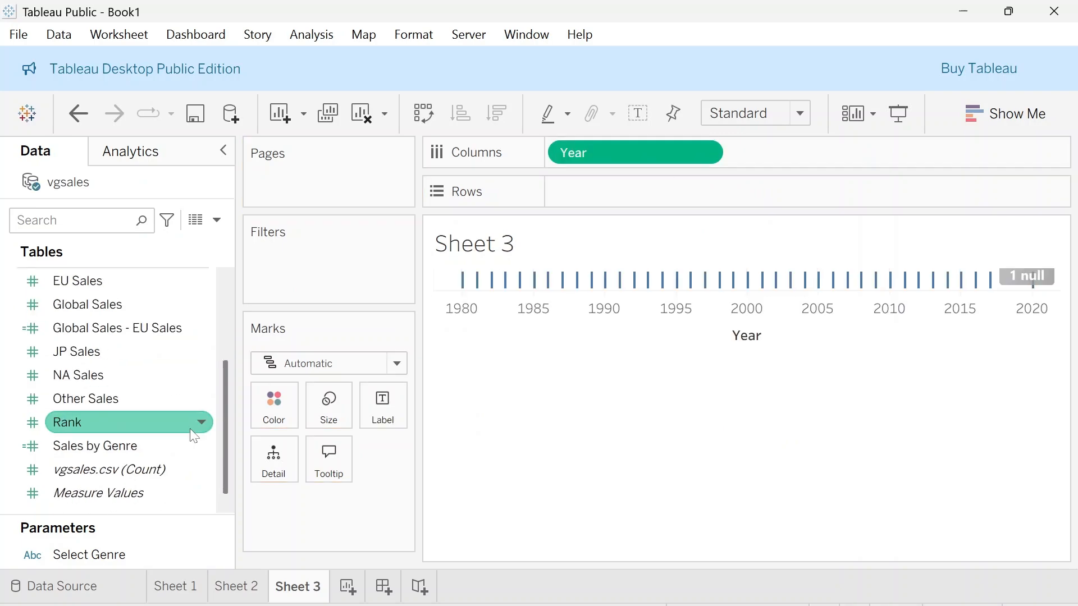
pyautogui.moveTo(108, 446); pyautogui.dragTo(631, 198)
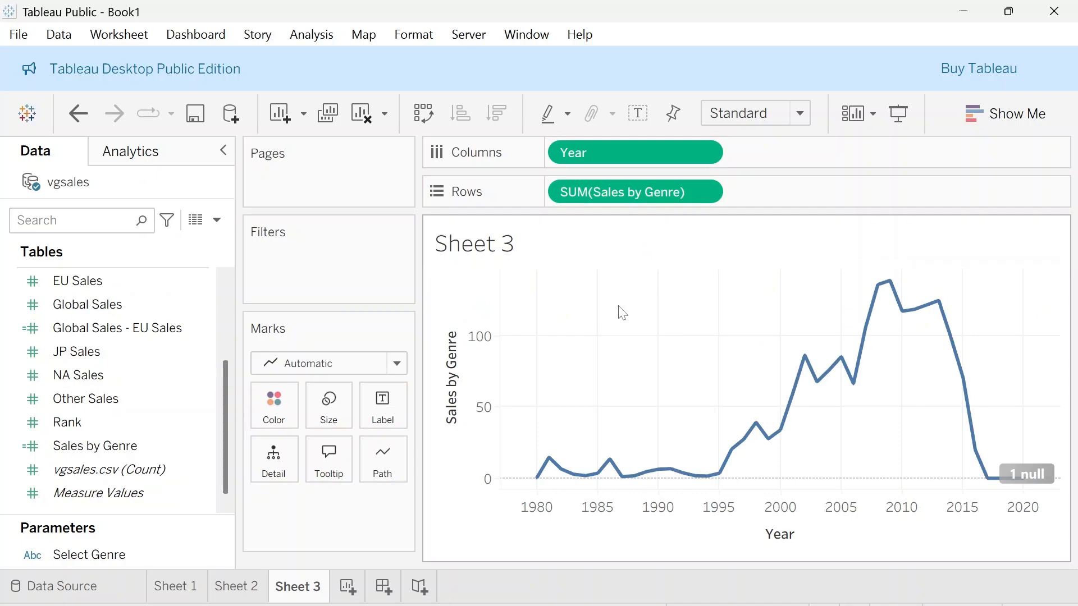
# Show the Select Genre parameter control on the sheet and set it to Adventure
pyautogui.moveTo(791, 408)
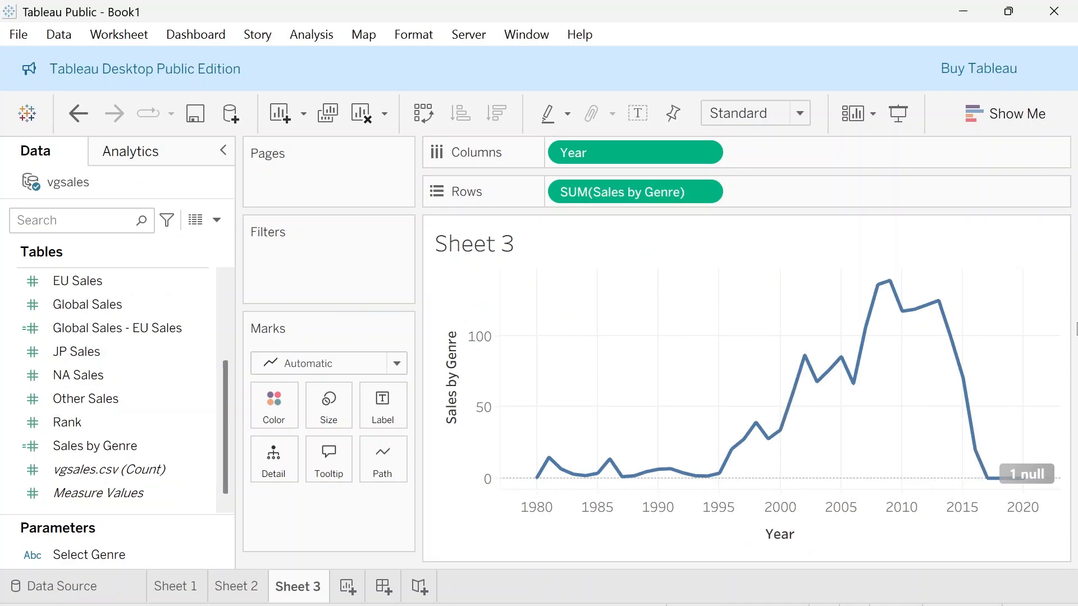
pyautogui.click(83, 559)
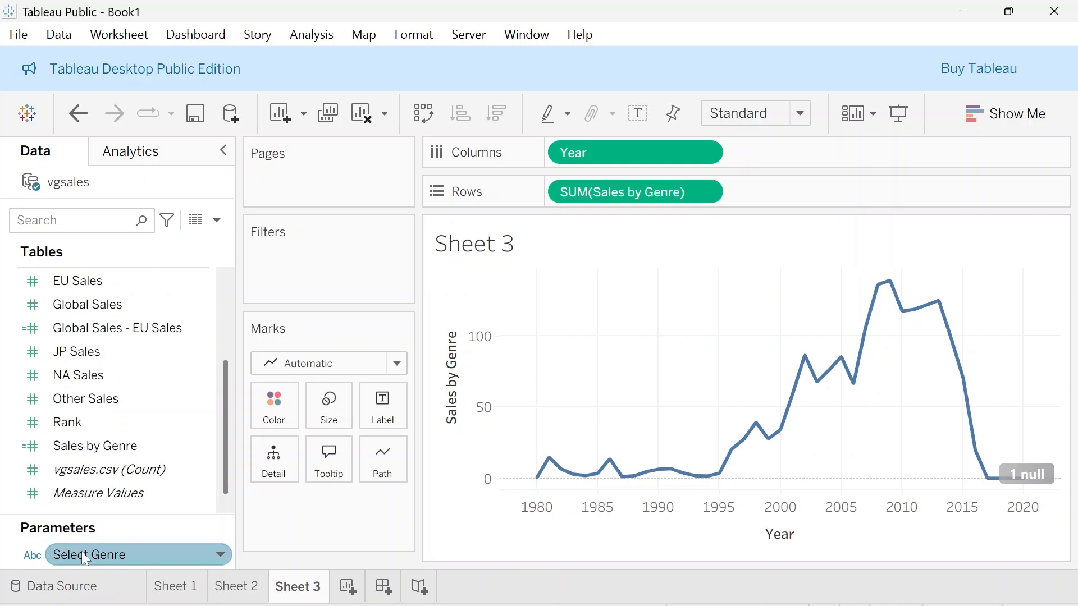
pyautogui.click(218, 551)
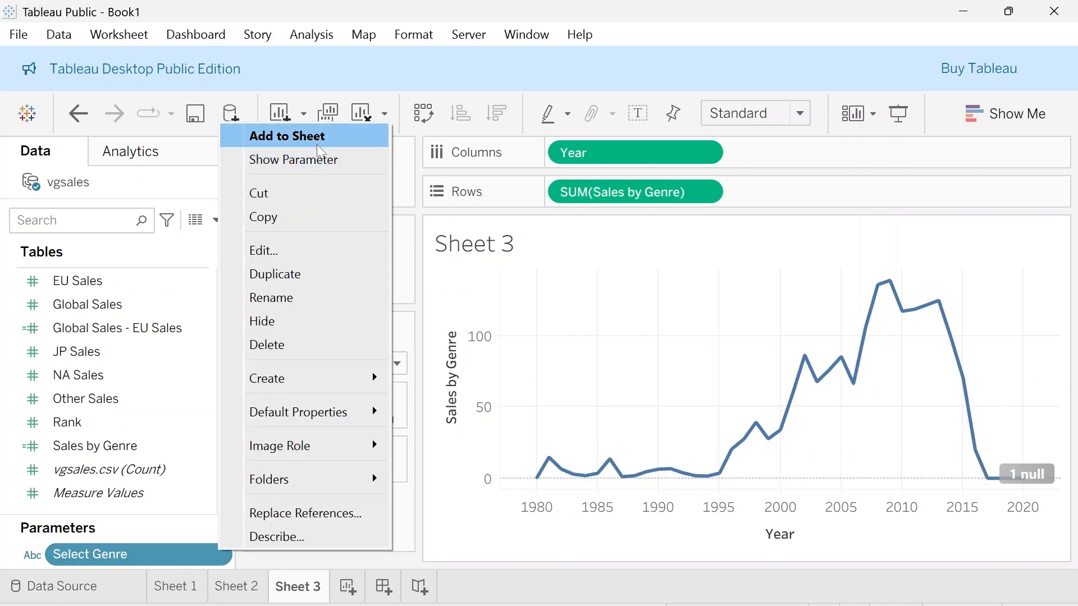
pyautogui.click(312, 161)
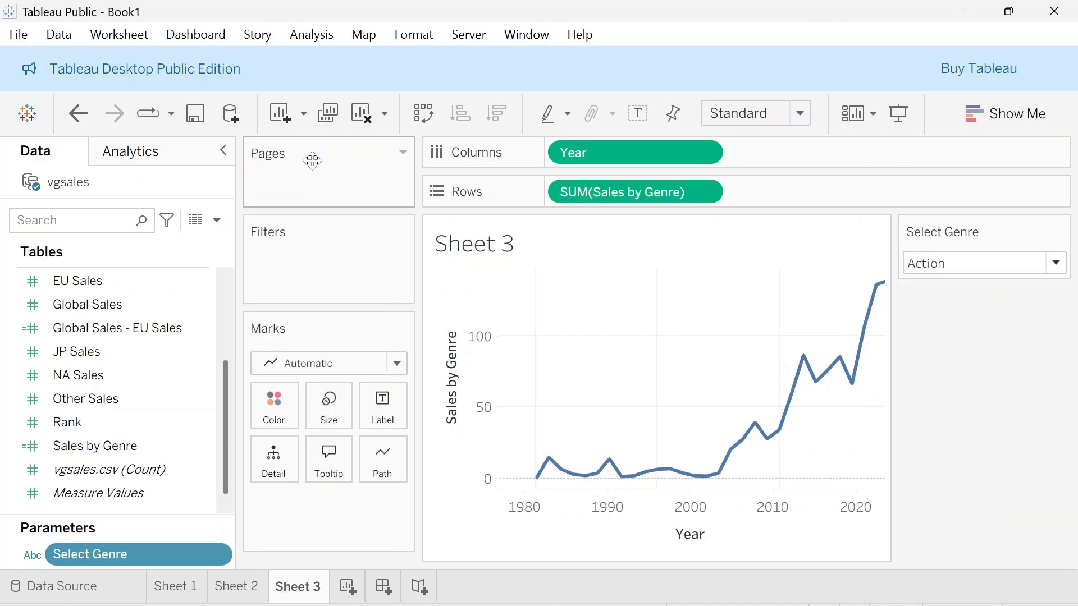
pyautogui.click(1057, 264)
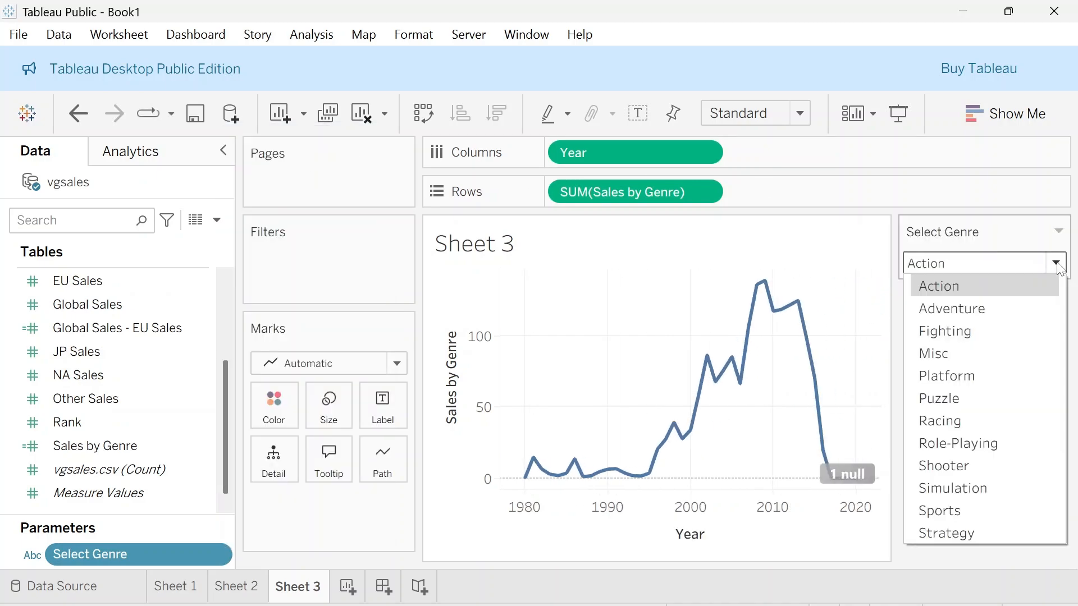
pyautogui.click(999, 308)
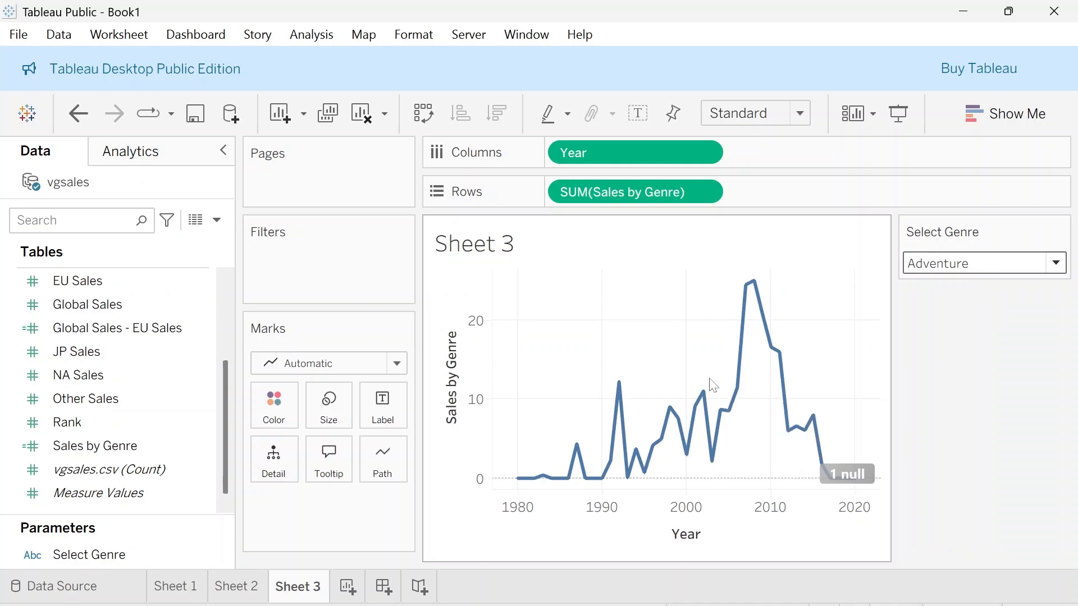
# Color the line chart's marks by the Select Genre parameter
pyautogui.click(111, 493)
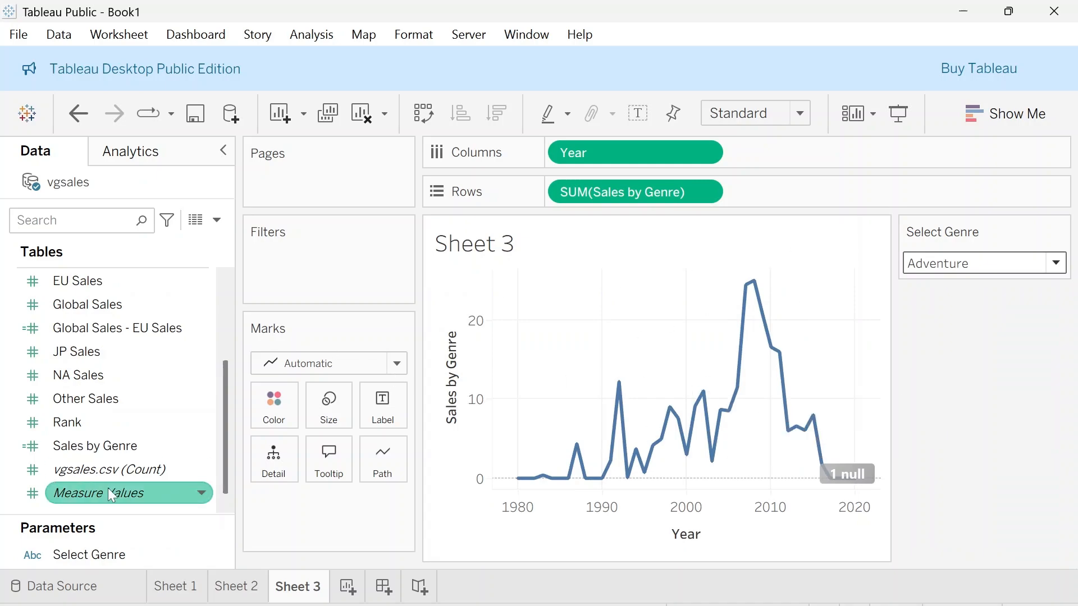
pyautogui.scroll(3, 108, 487)
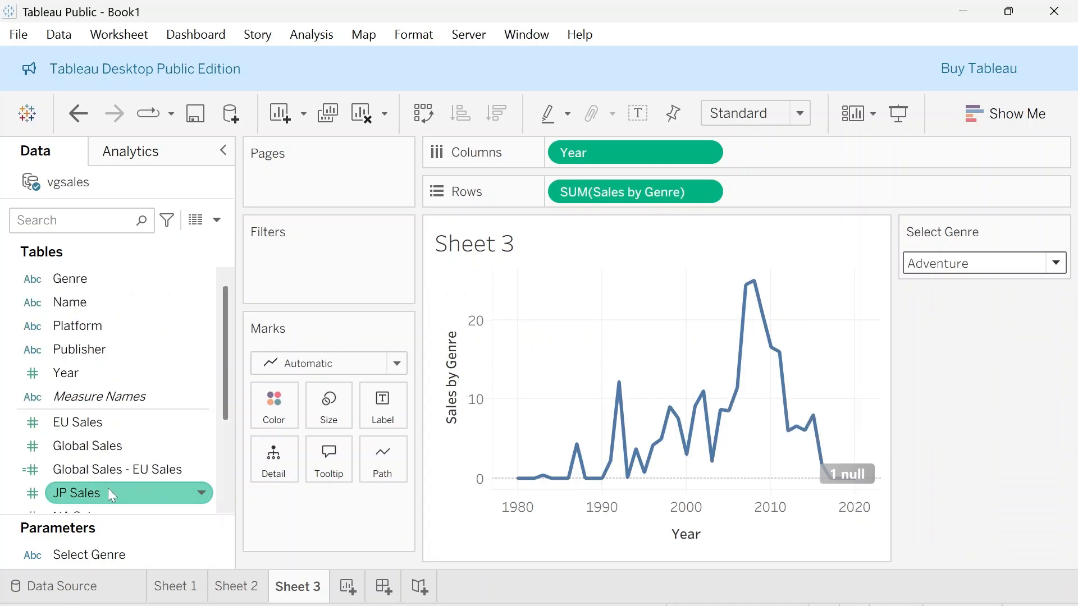
pyautogui.moveTo(82, 553); pyautogui.dragTo(267, 404)
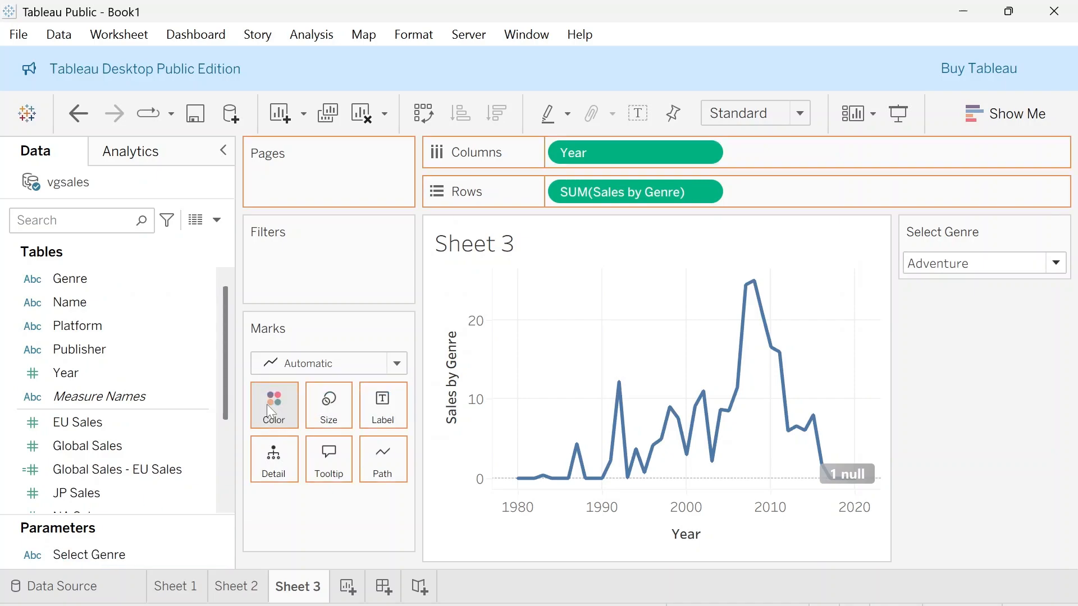
# Try the Select Genre parameter with Fighting and leave it set to Misc
pyautogui.click(1055, 263)
pyautogui.click(982, 331)
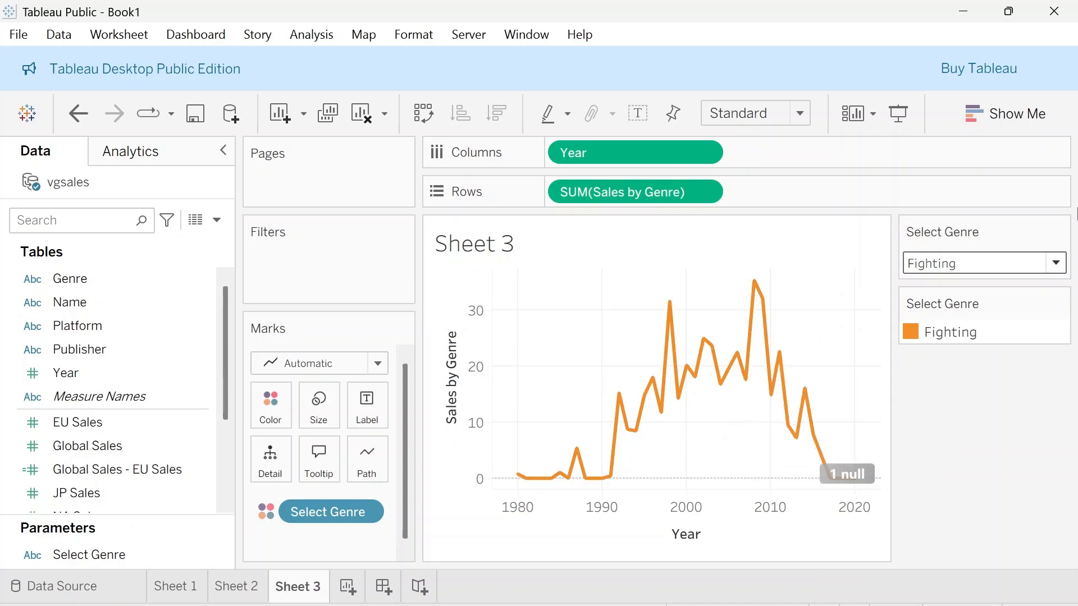
pyautogui.click(1055, 264)
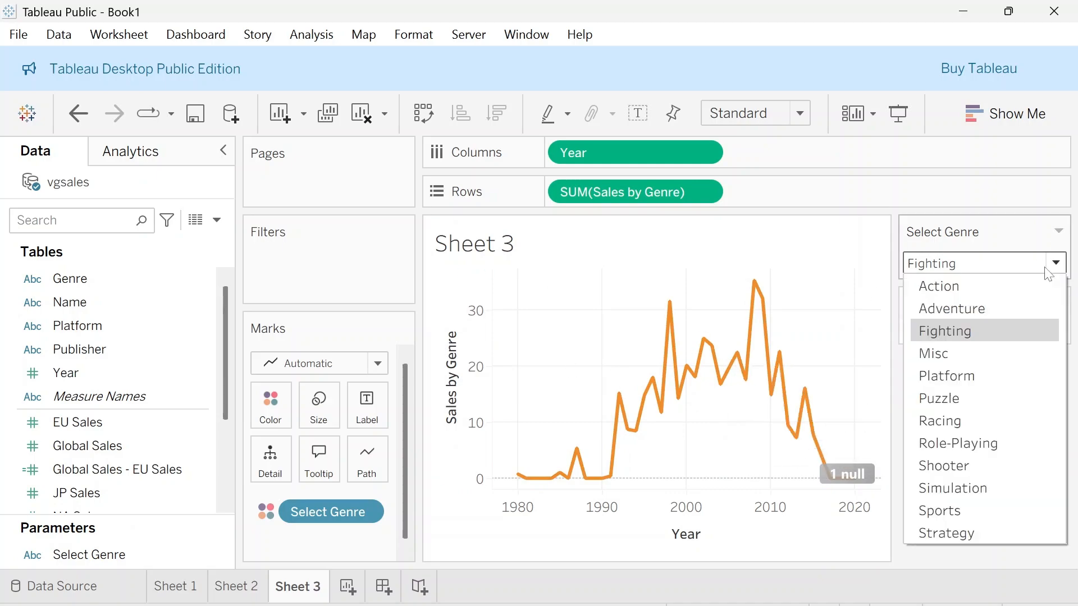
pyautogui.click(972, 359)
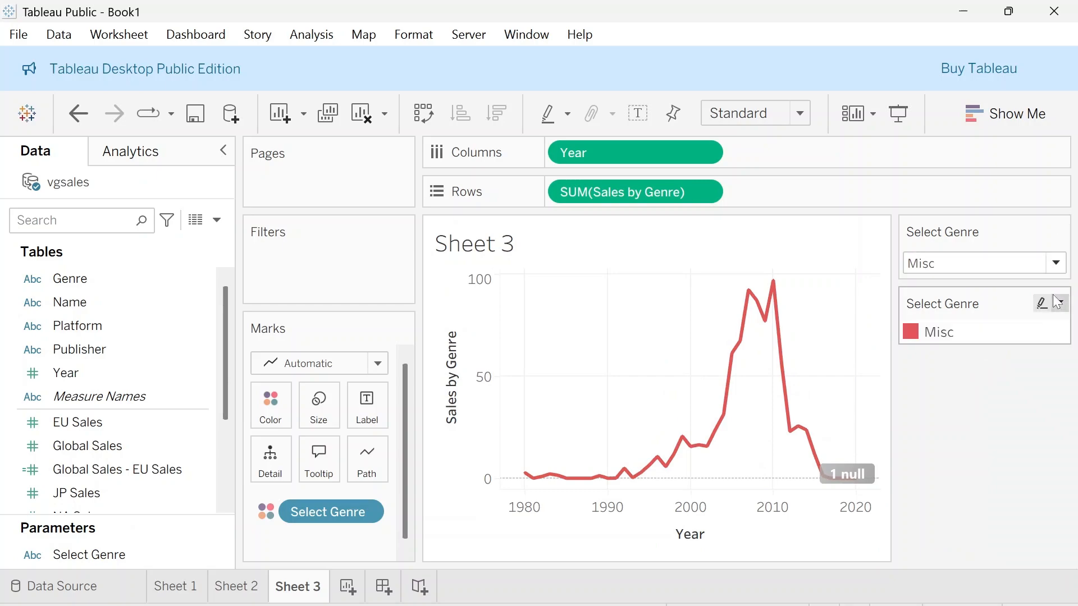
# Compare the sales line for Shooter and Action using the Select Genre parameter, and leave it set to Shooter
pyautogui.click(1059, 303)
pyautogui.click(1056, 265)
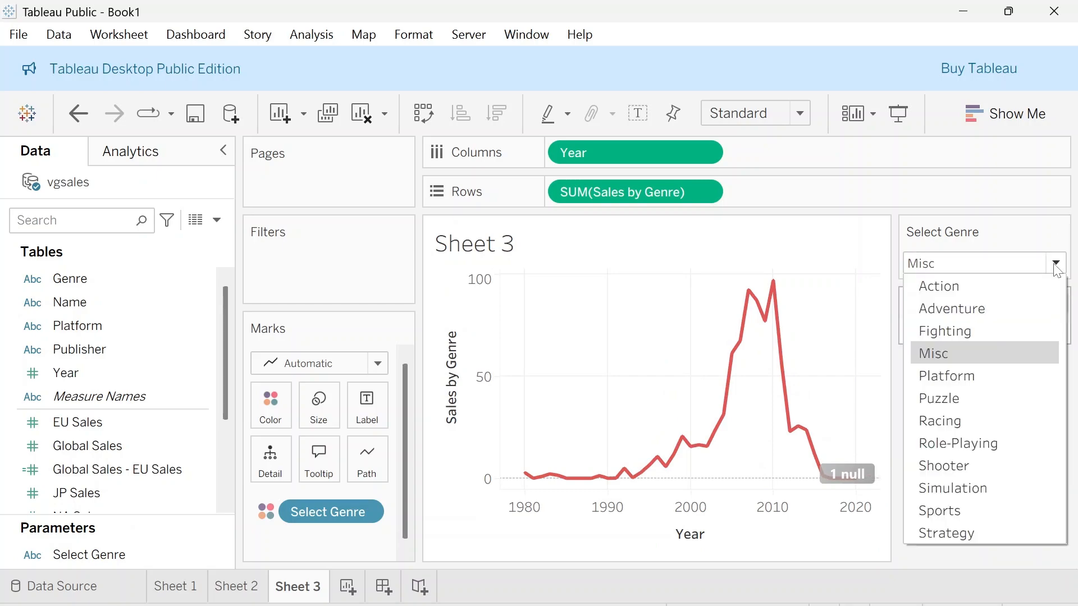
pyautogui.click(993, 463)
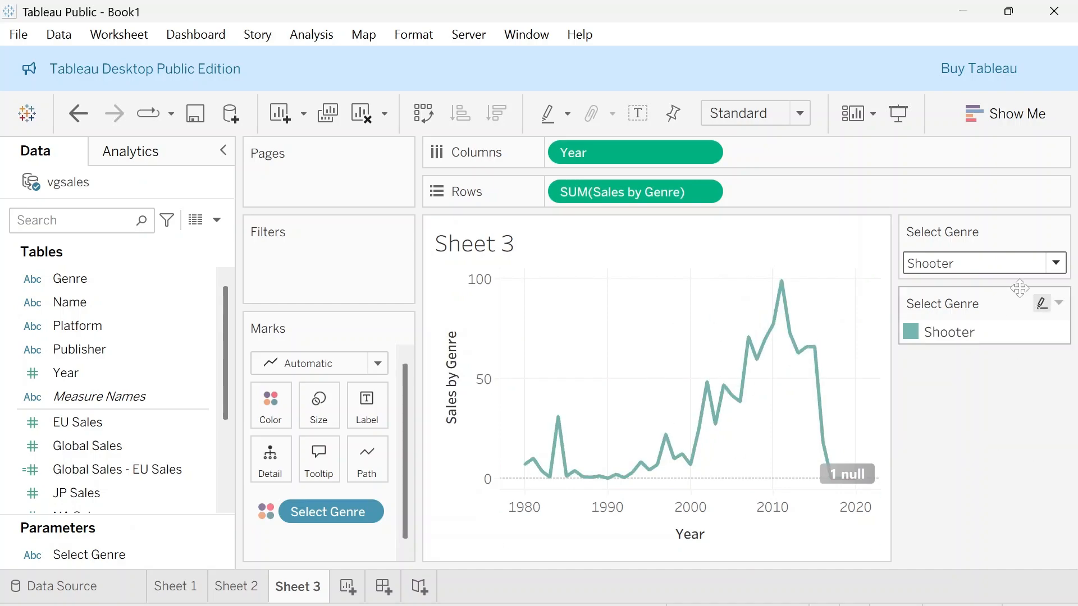
pyautogui.click(1055, 262)
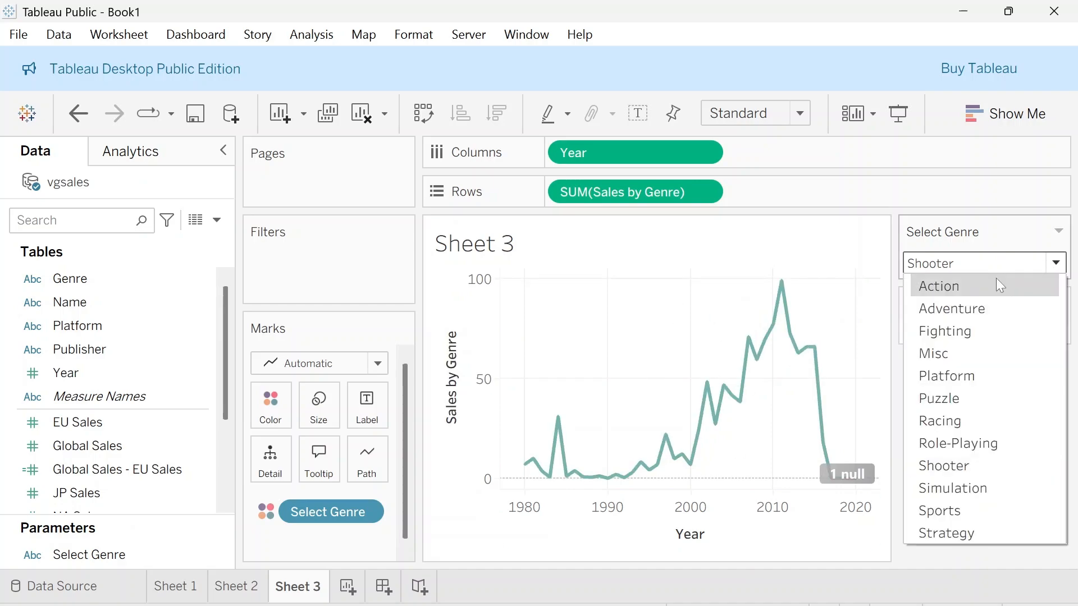
pyautogui.click(996, 278)
pyautogui.click(1055, 264)
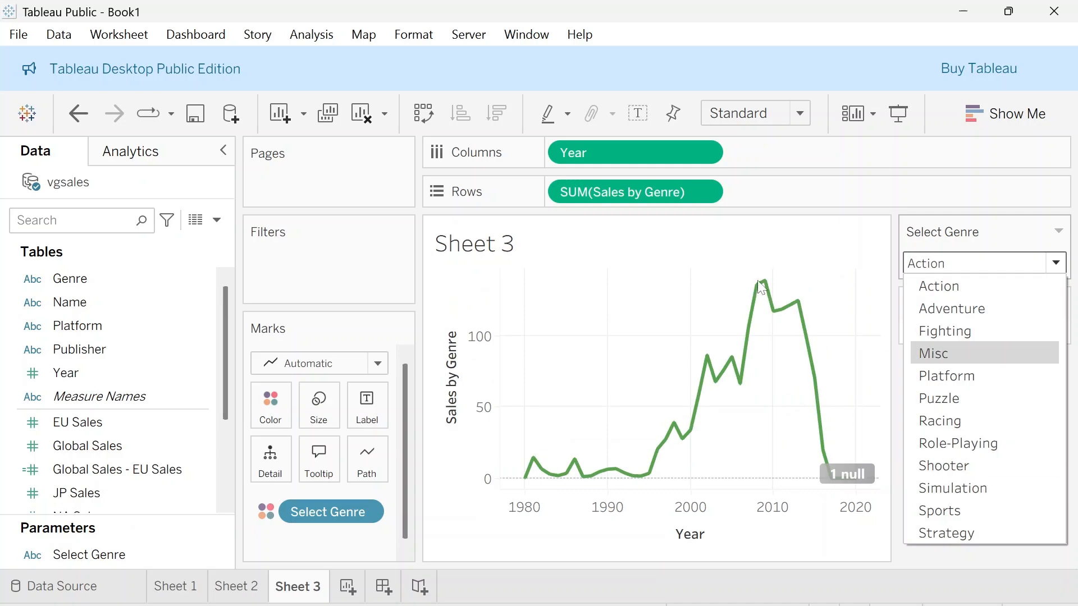
pyautogui.click(785, 388)
pyautogui.moveTo(757, 292)
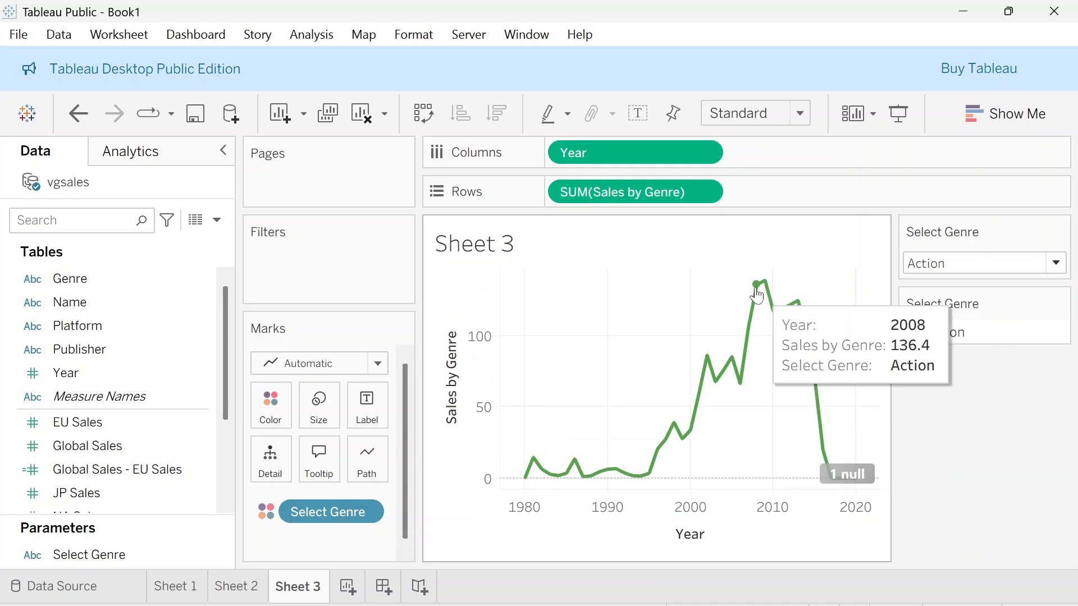
pyautogui.click(1018, 266)
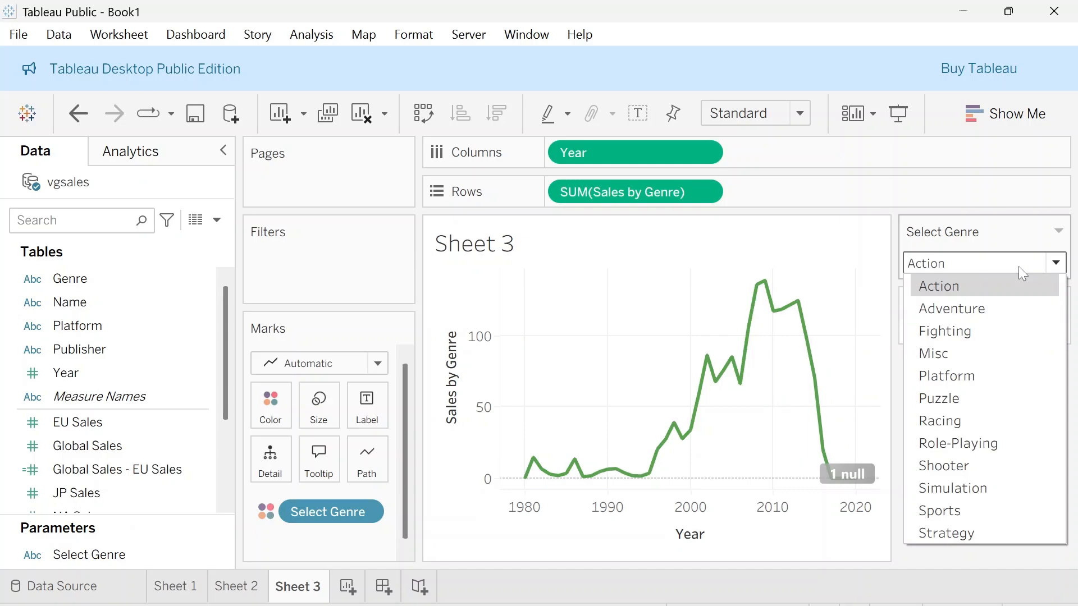
pyautogui.click(951, 466)
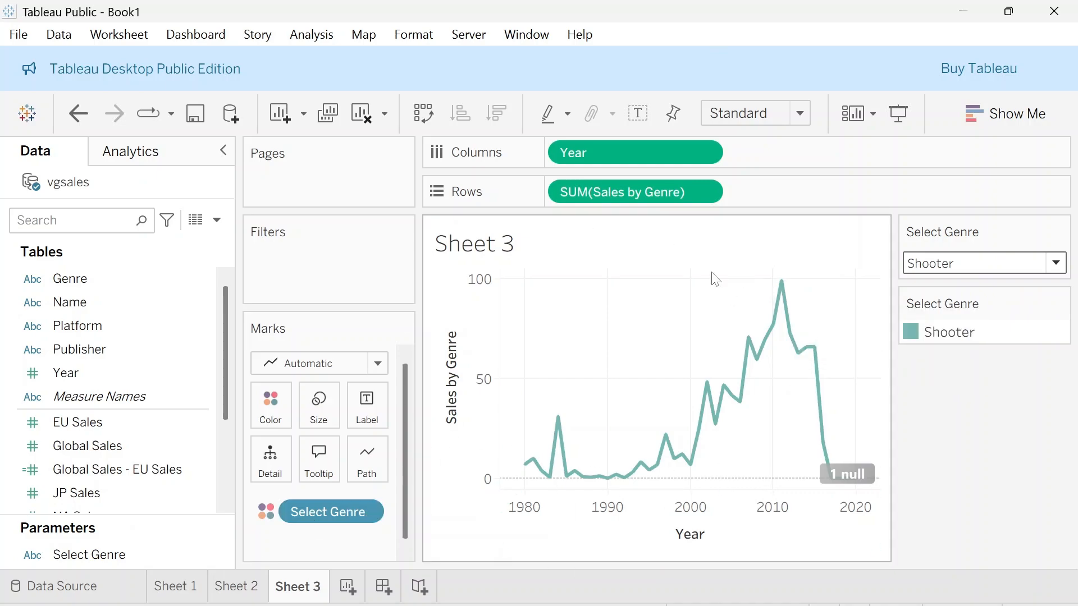
# Review the finished charts on Sheet 1 and Sheet 2, and return to Sheet 3
pyautogui.click(163, 589)
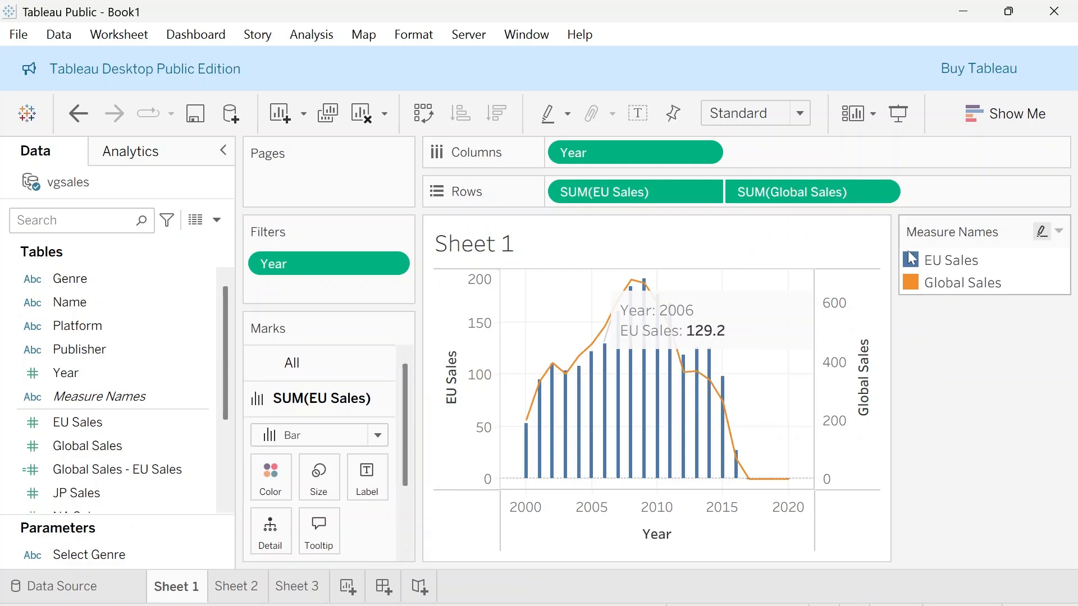
pyautogui.click(253, 585)
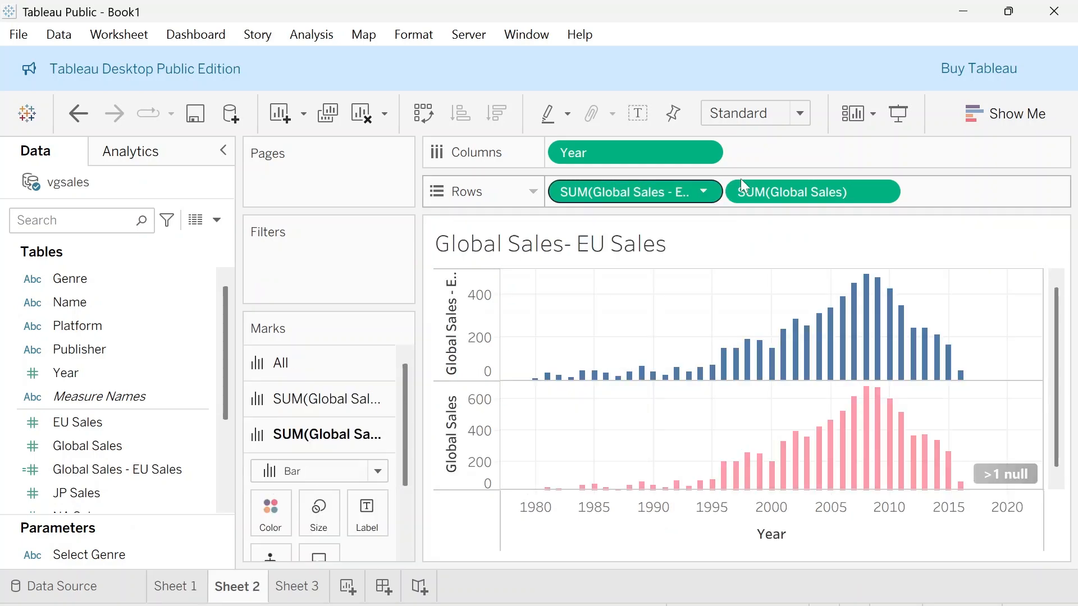
pyautogui.click(294, 584)
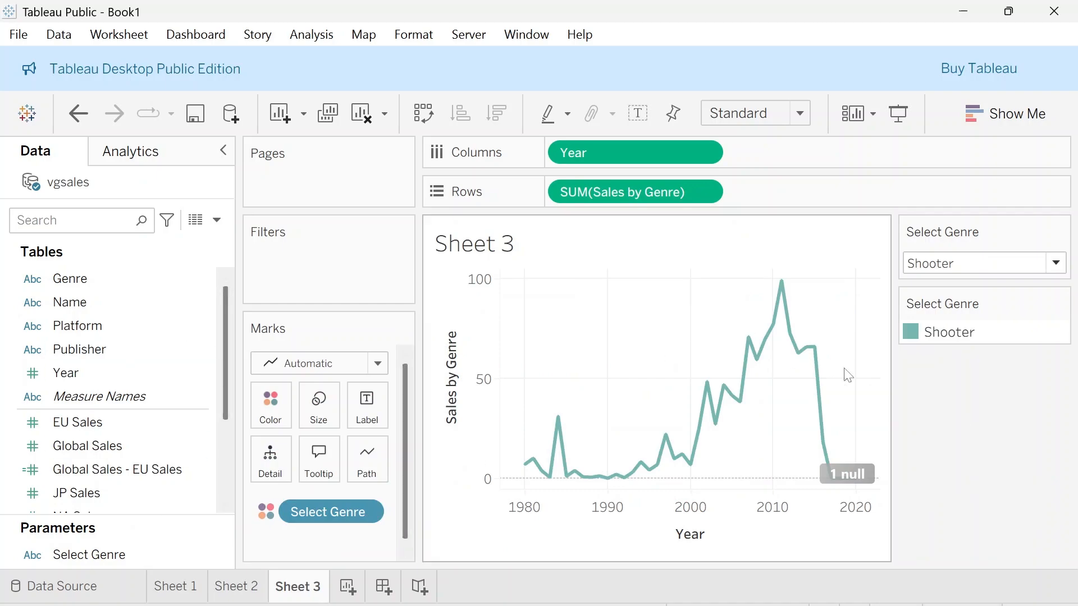